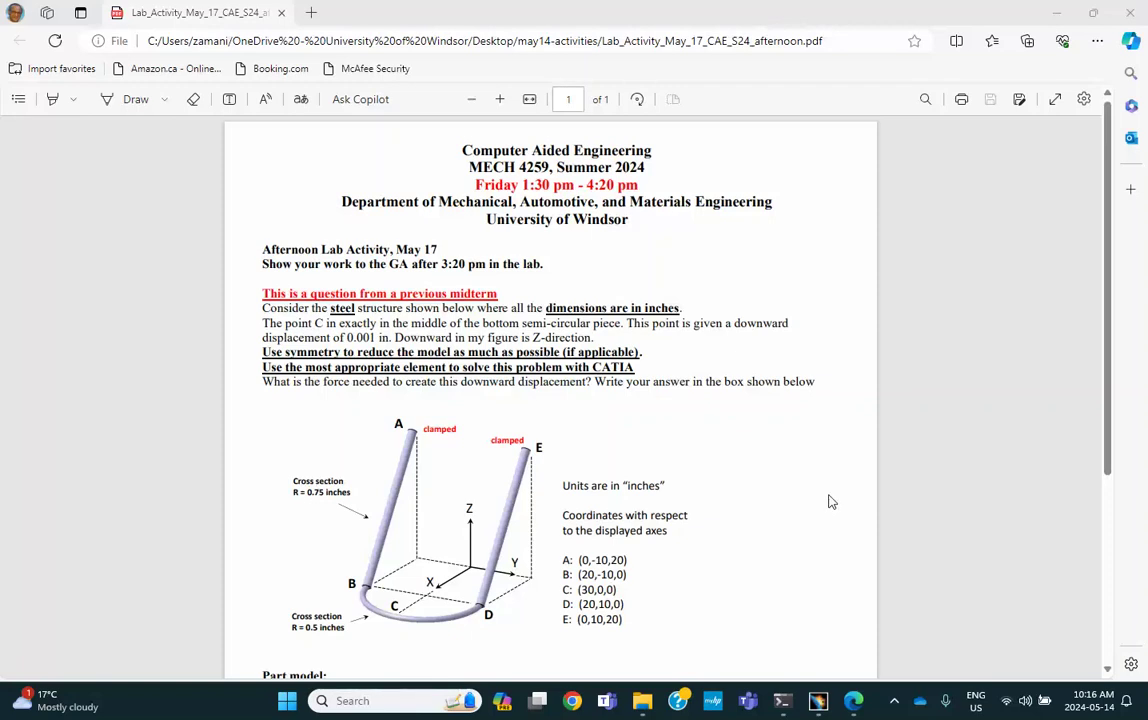
Bring CATIA to the front and create a new Part document
scroll(799, 527, "down", 4)
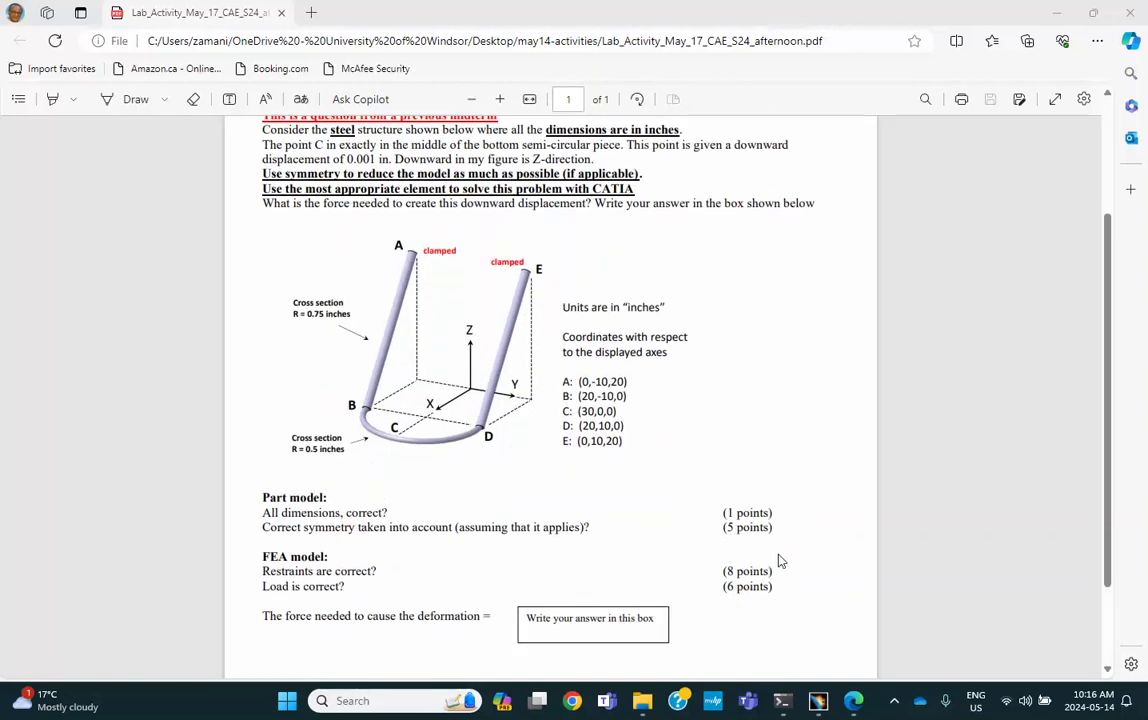
scroll(774, 563, "up", 2)
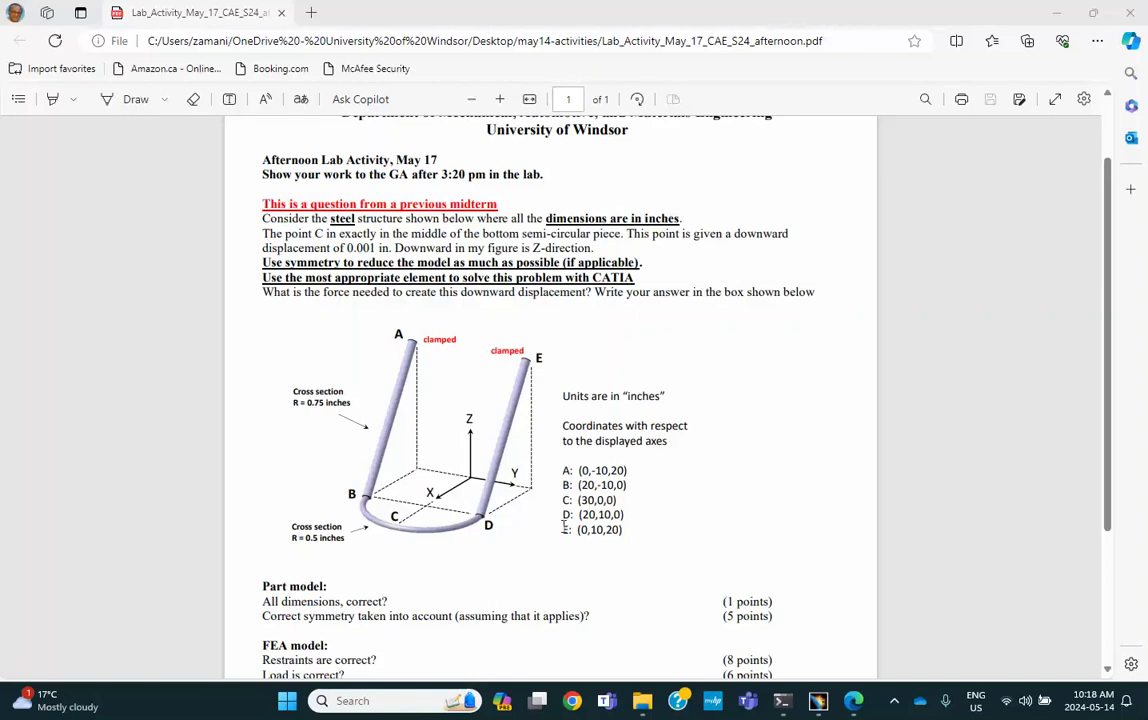
left_click(819, 704)
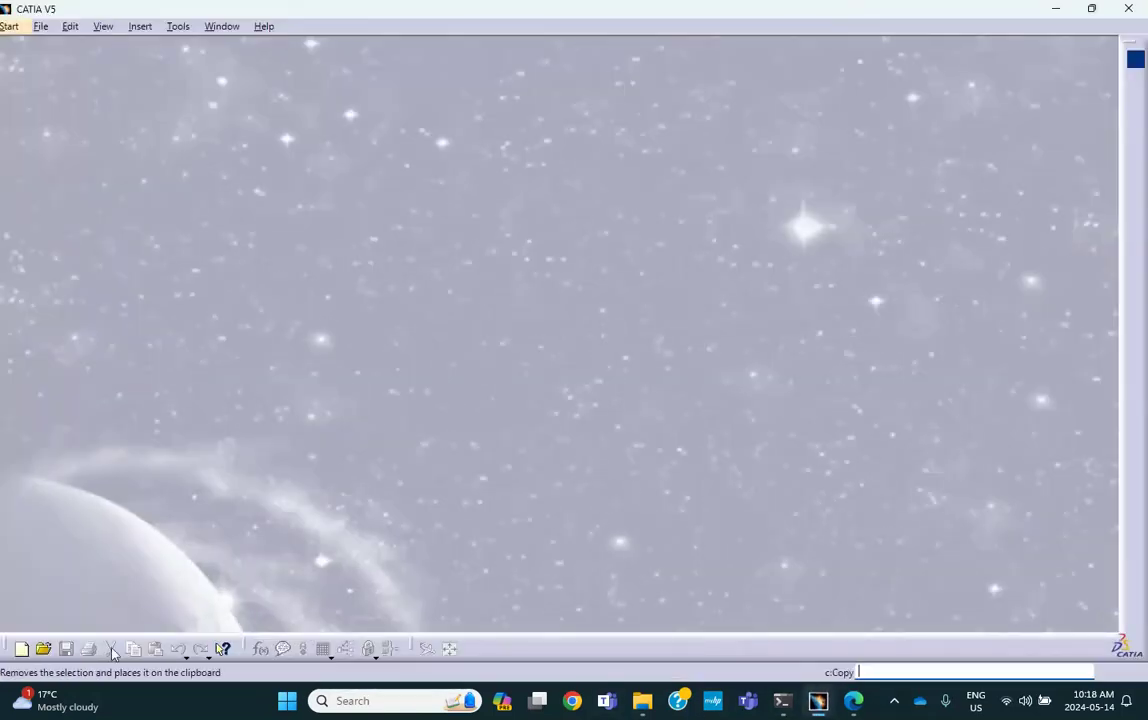
left_click(20, 650)
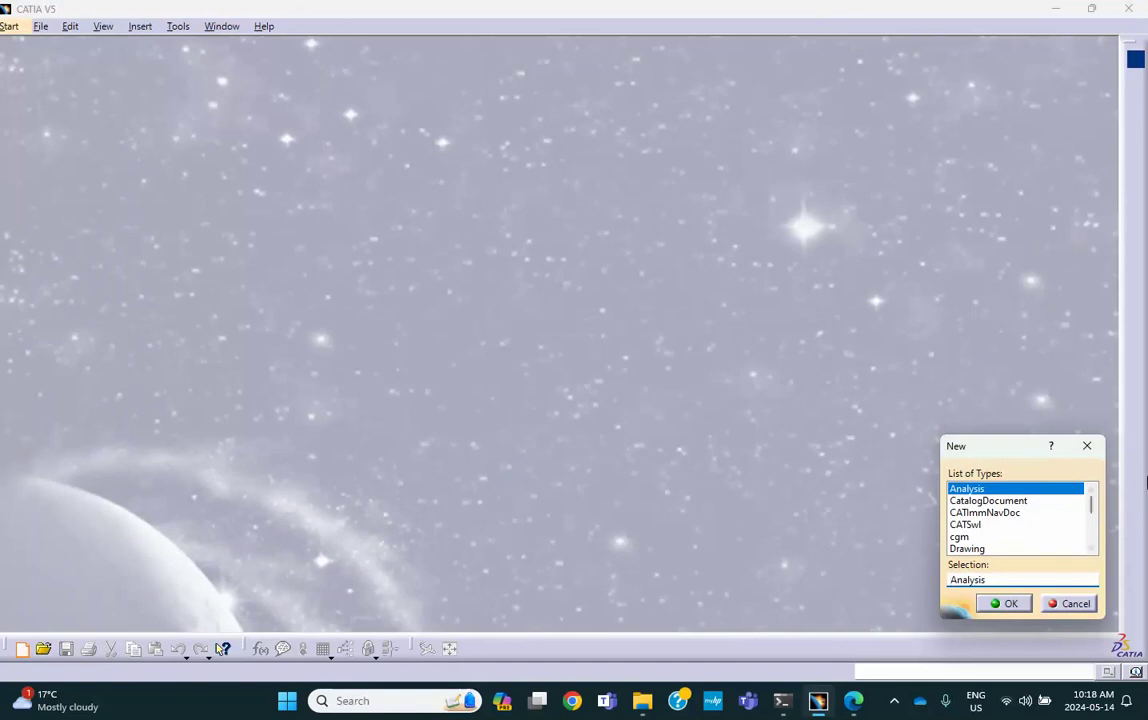
left_click_drag(1090, 507, 1091, 535)
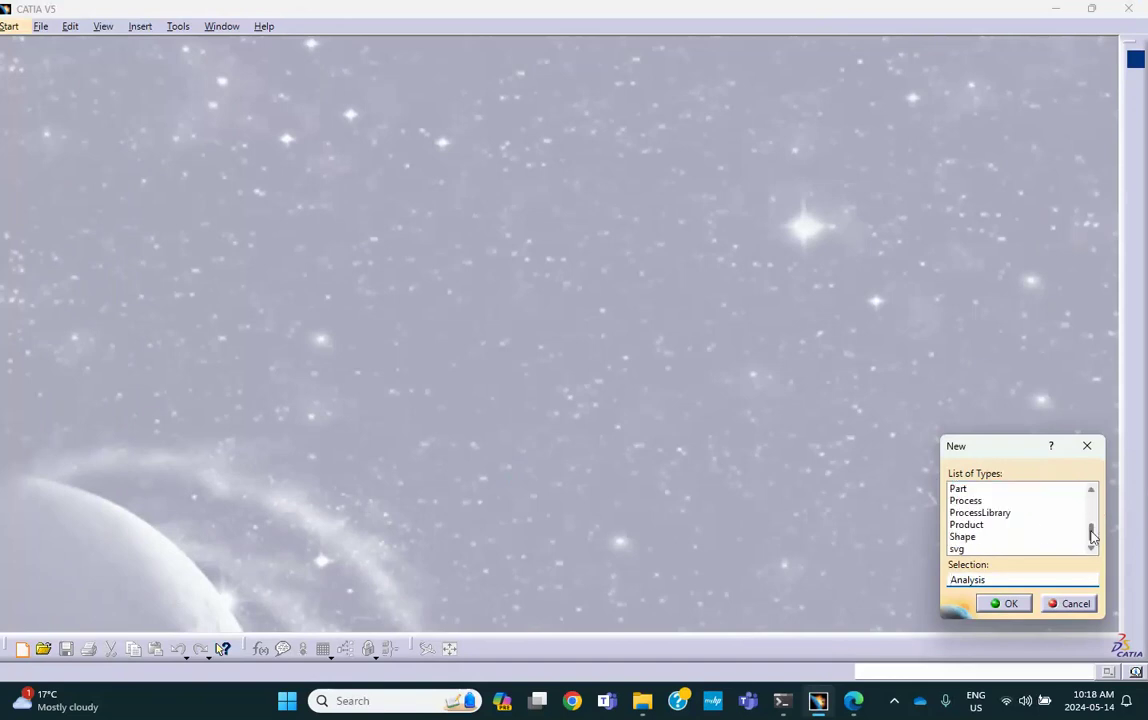
left_click(958, 488)
left_click(1003, 604)
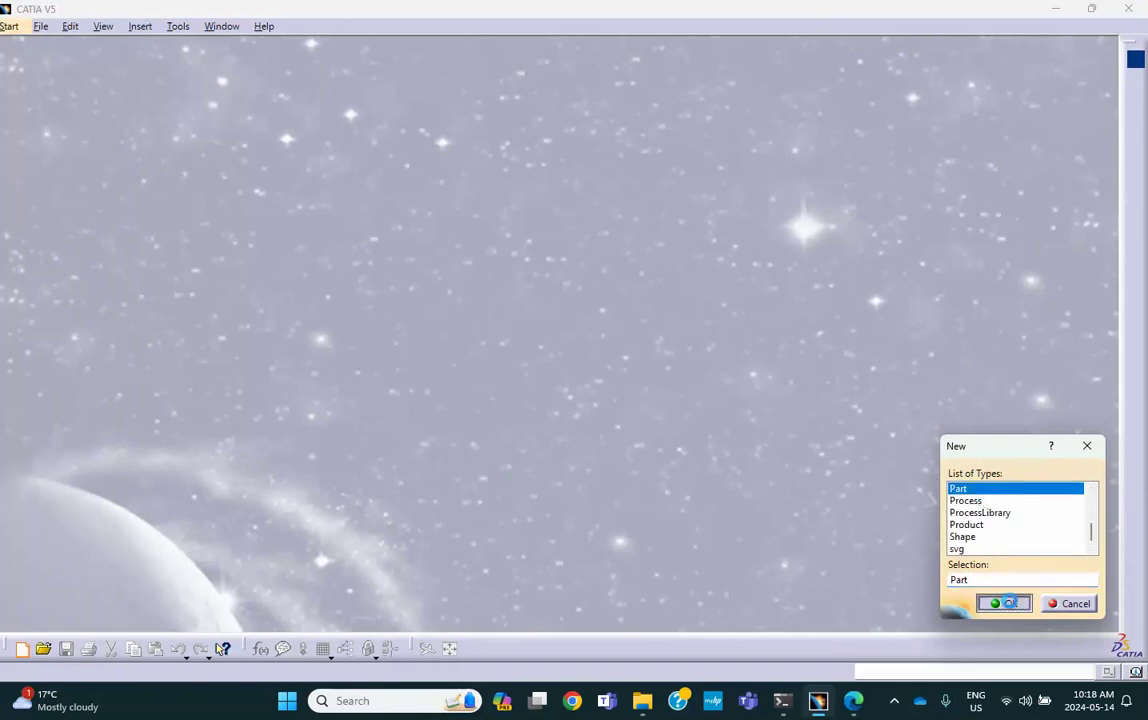
left_click(984, 607)
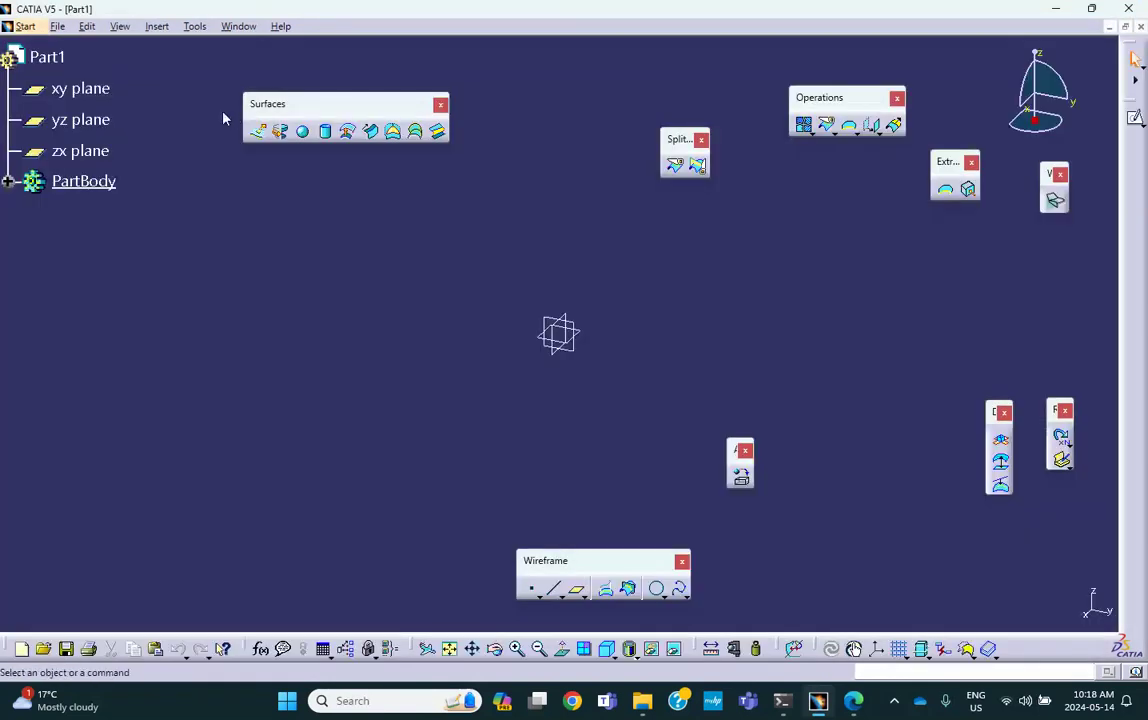
Save Part1 into a new Desktop folder named afternoon-lab-activity-may17
left_click(56, 26)
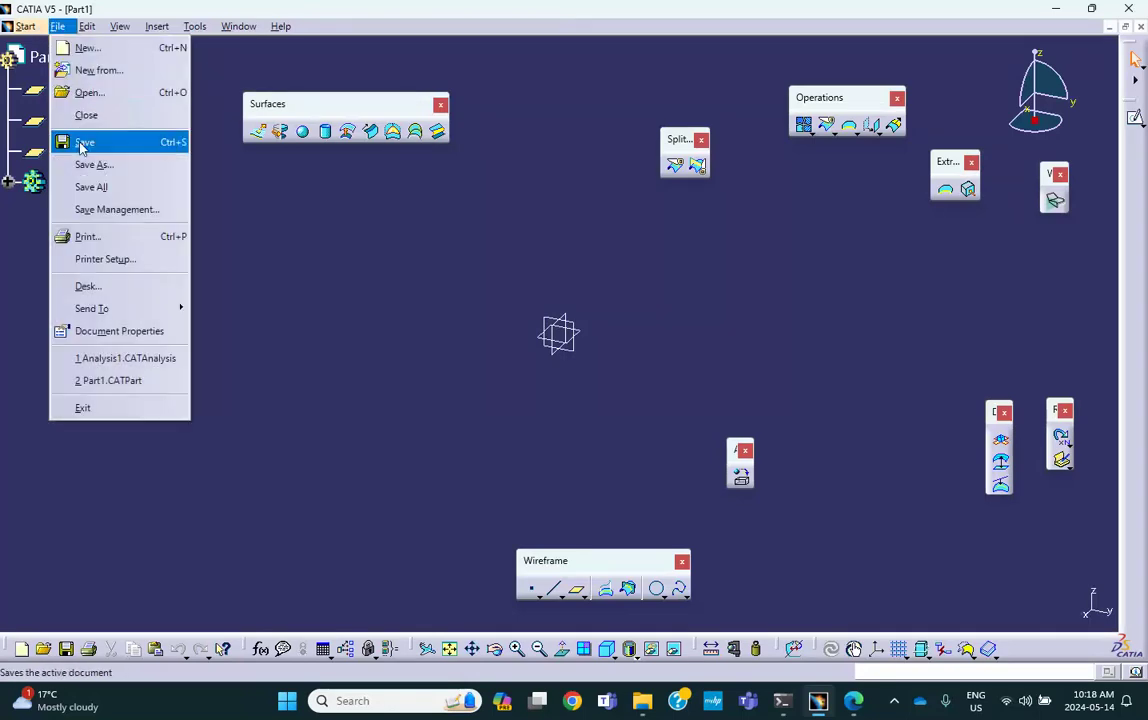
left_click(90, 210)
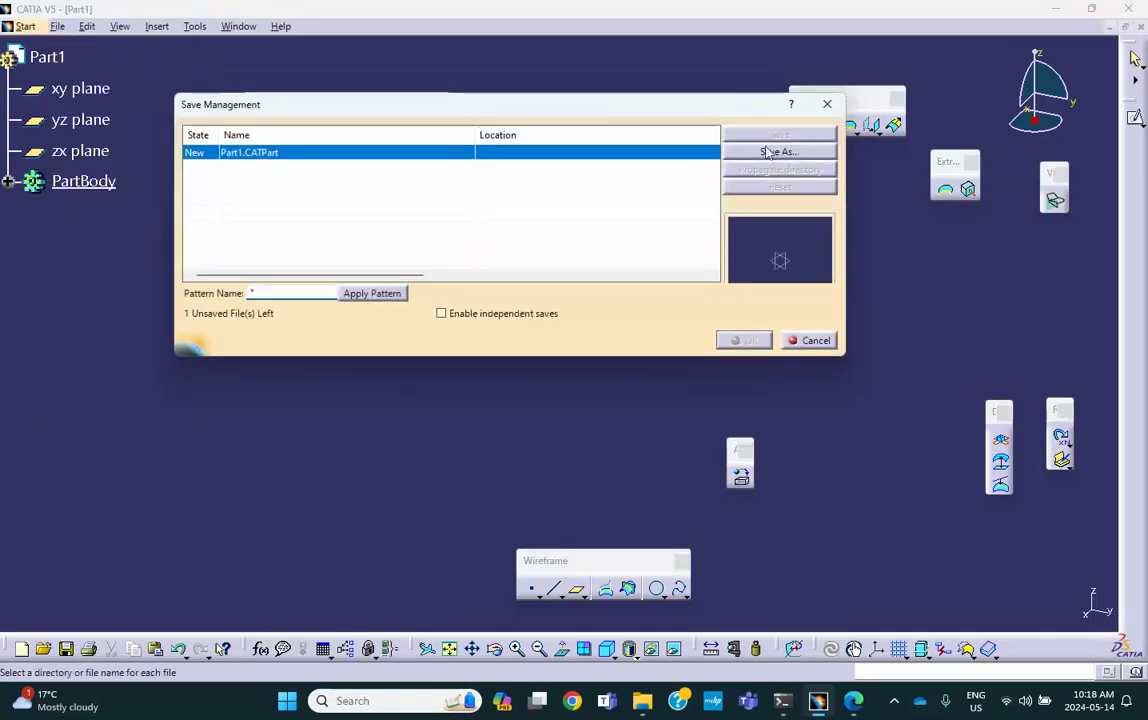
left_click(766, 151)
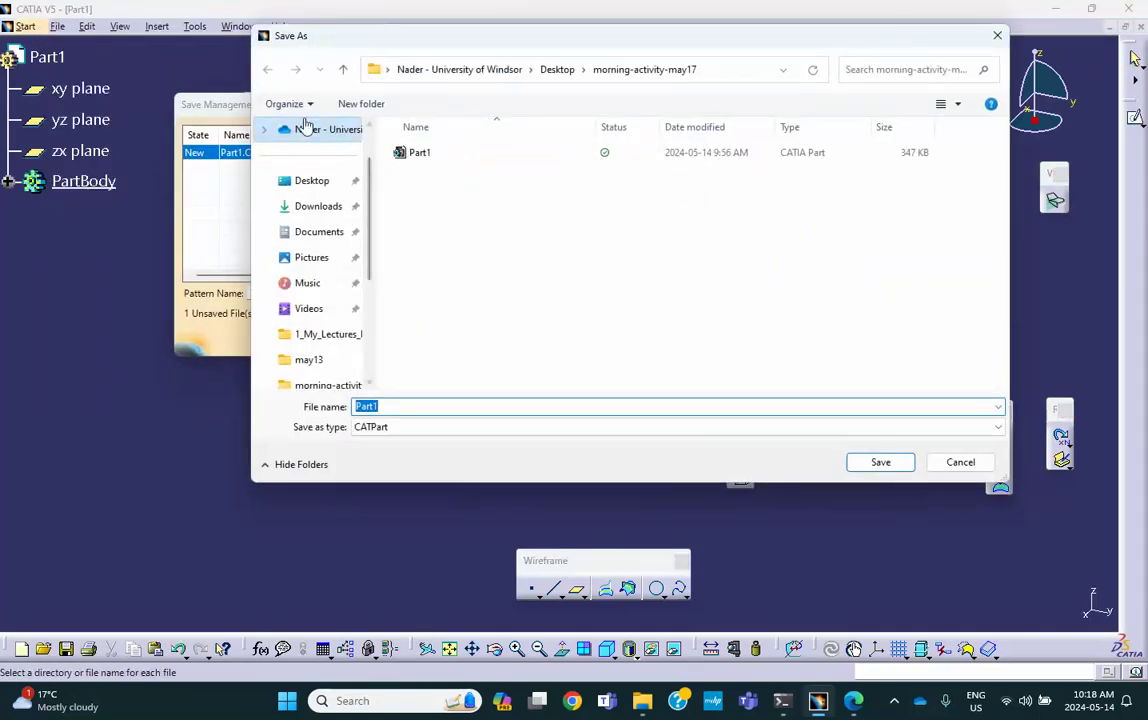
left_click(342, 70)
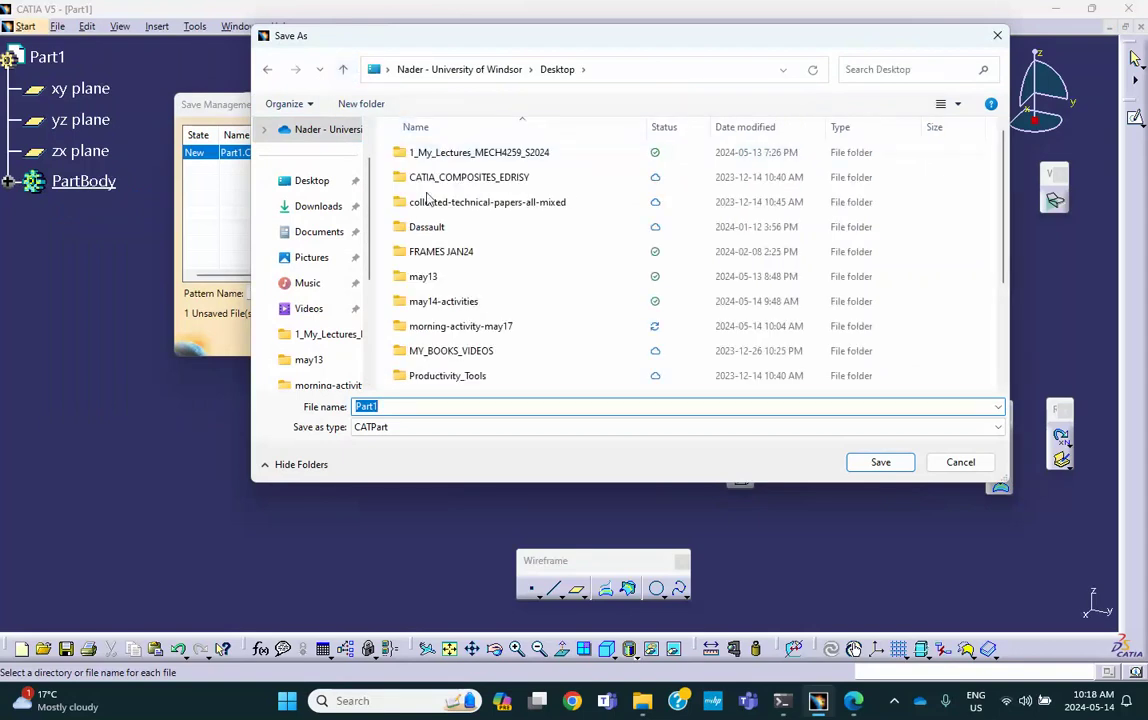
left_click(368, 106)
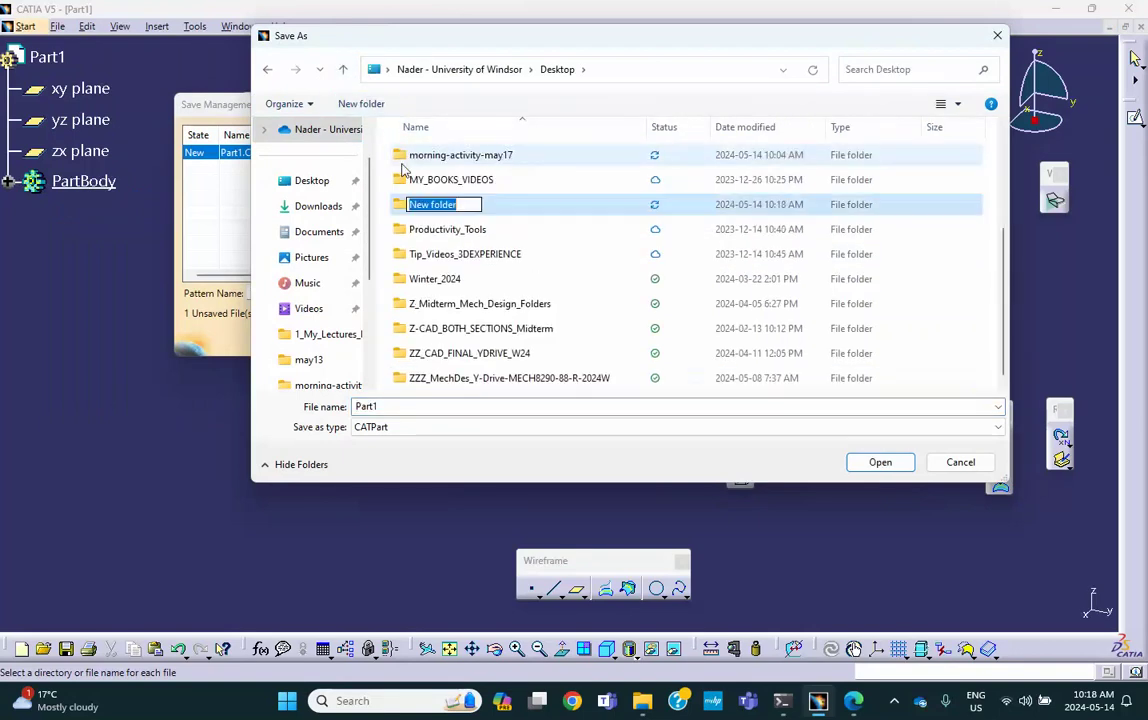
type("a")
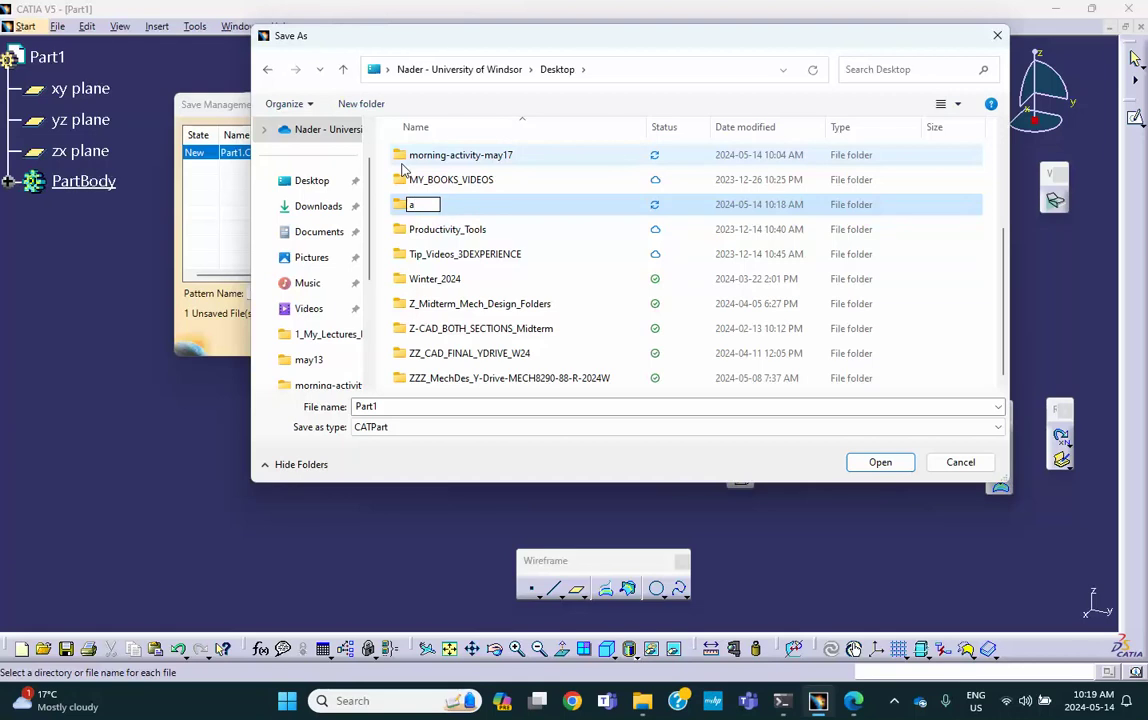
type("fternoon-")
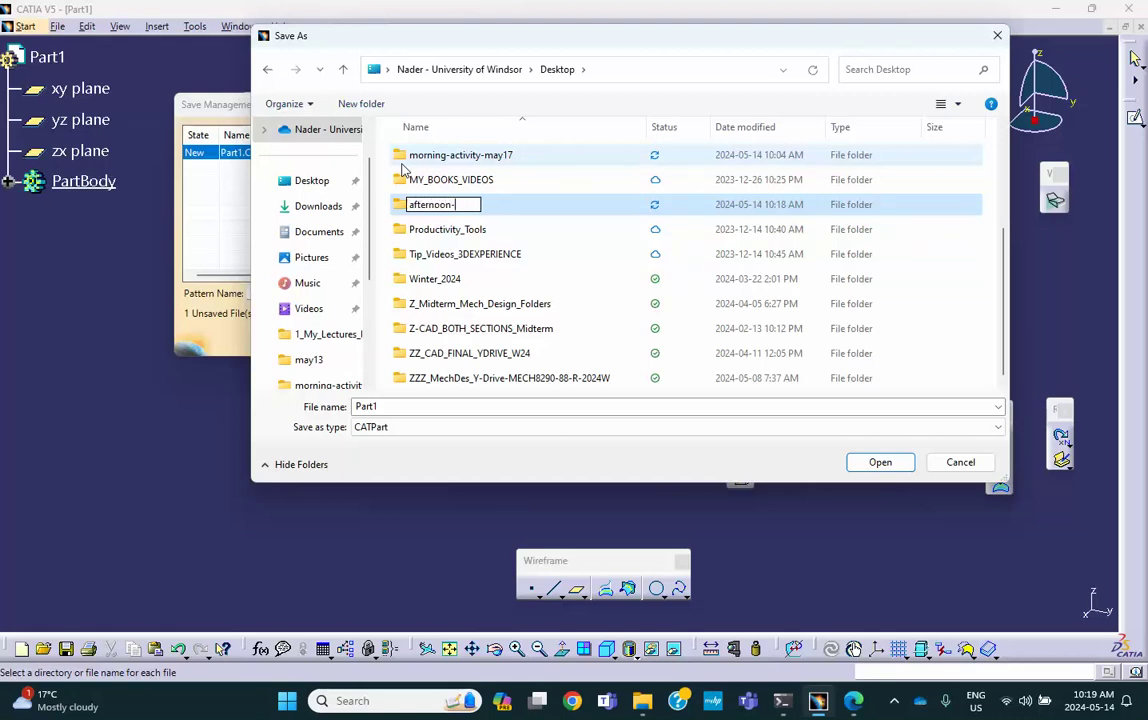
type("lab-activity-")
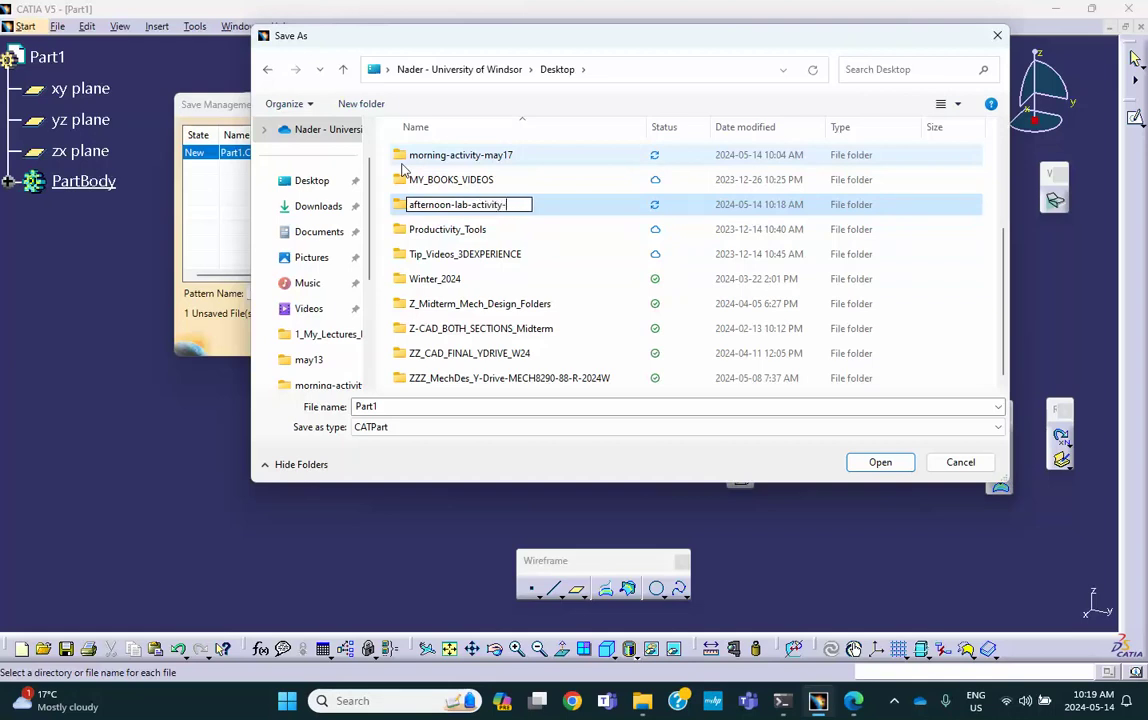
type("may17")
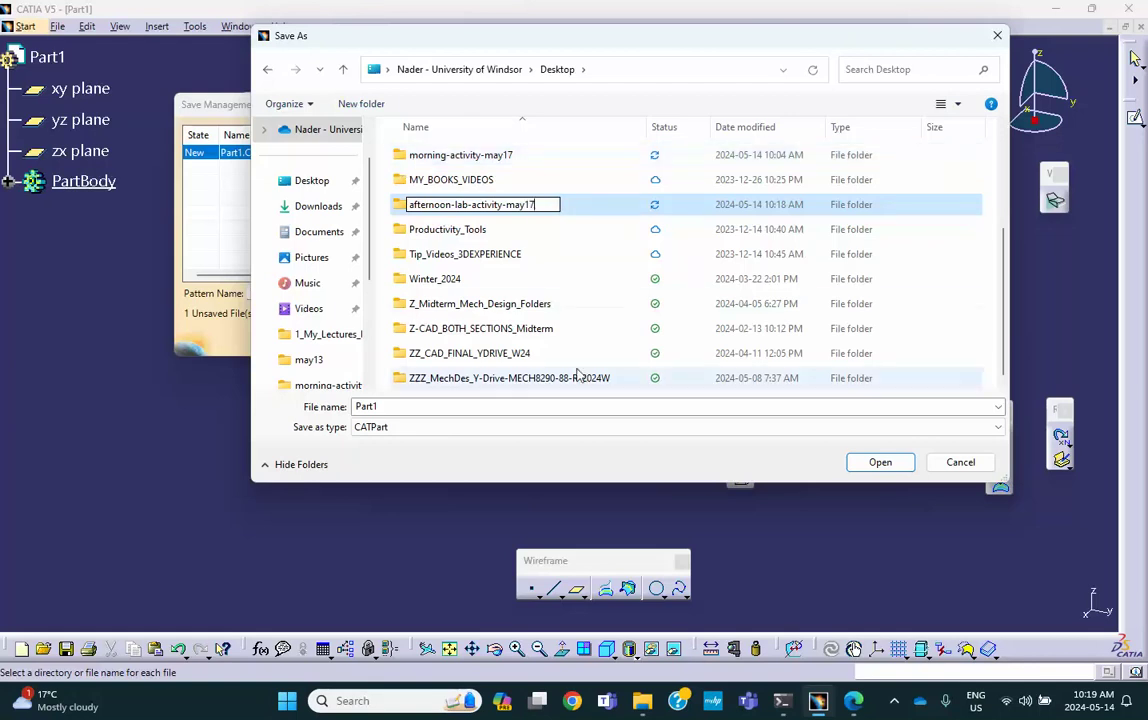
left_click(880, 462)
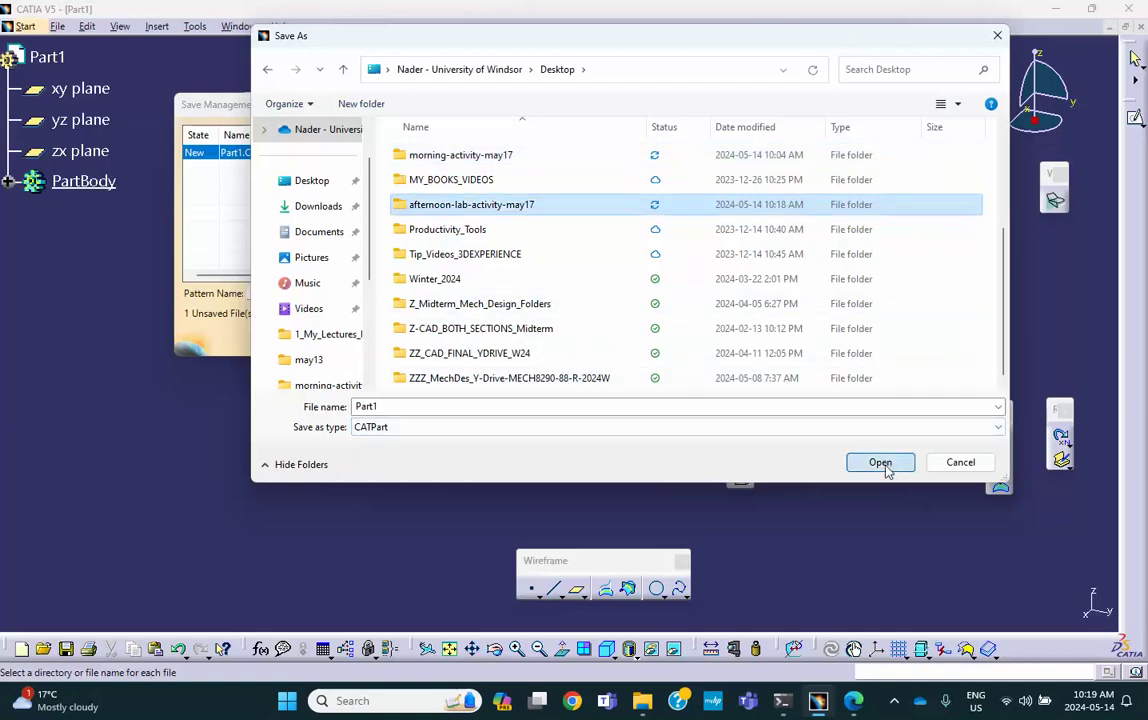
left_click(880, 462)
left_click(886, 466)
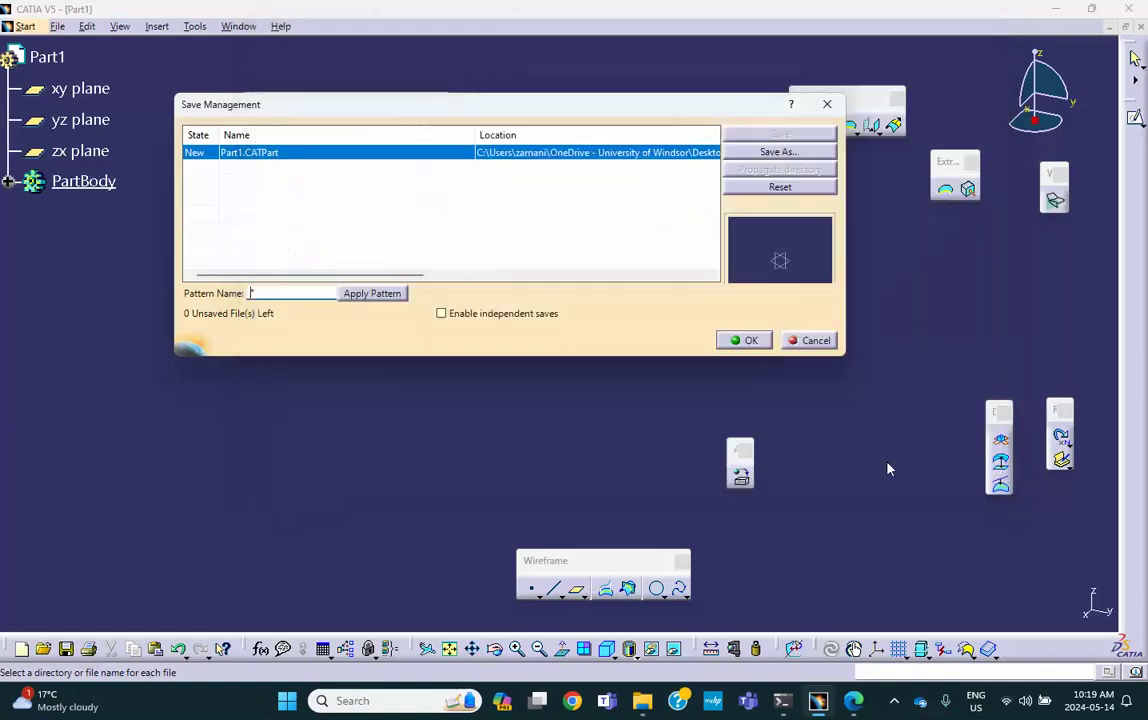
left_click(745, 340)
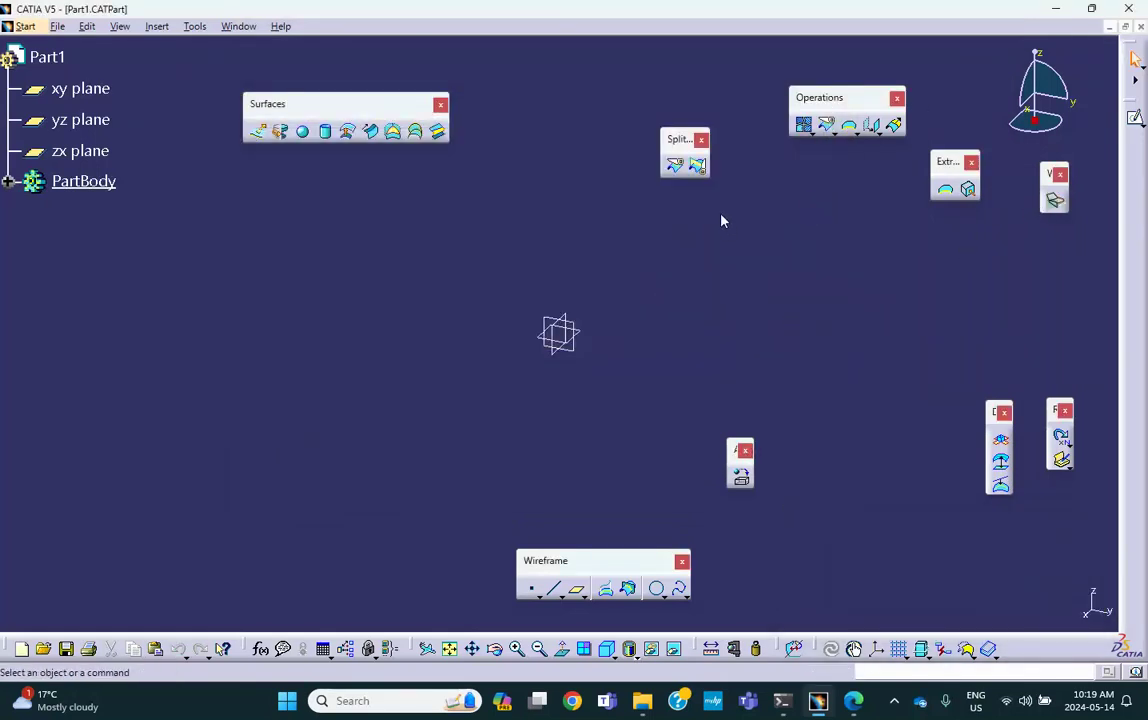
Create a coordinate point at (0, -10, 20) in
left_click(532, 589)
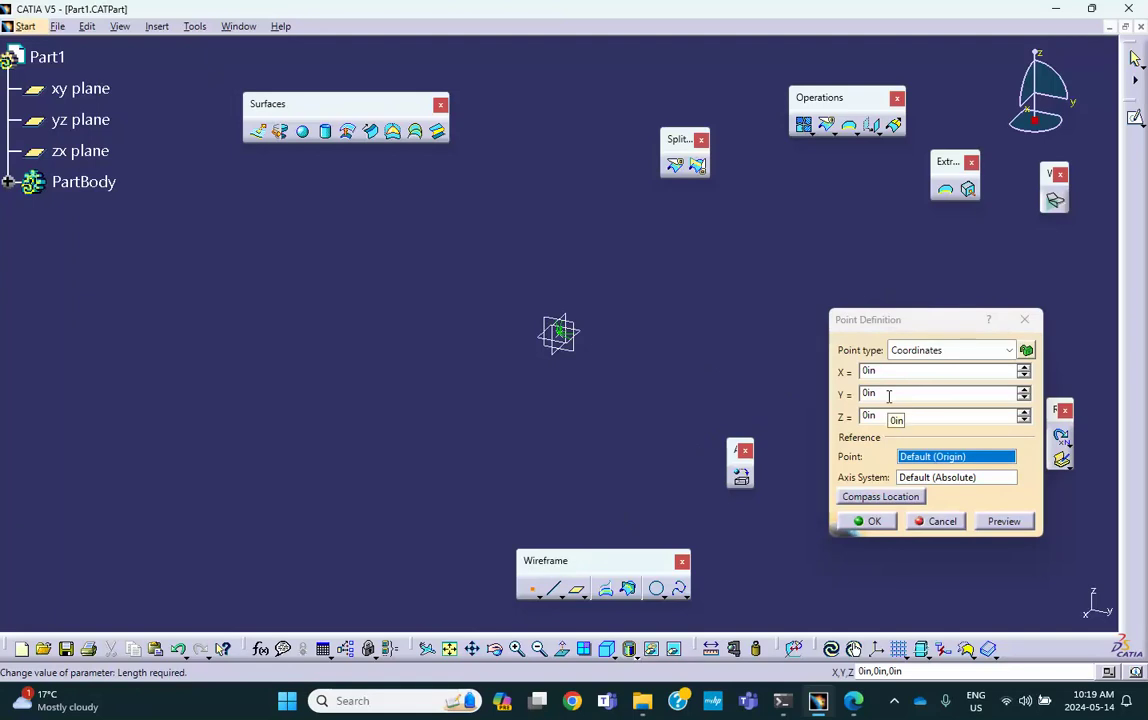
left_click_drag(888, 396, 838, 398)
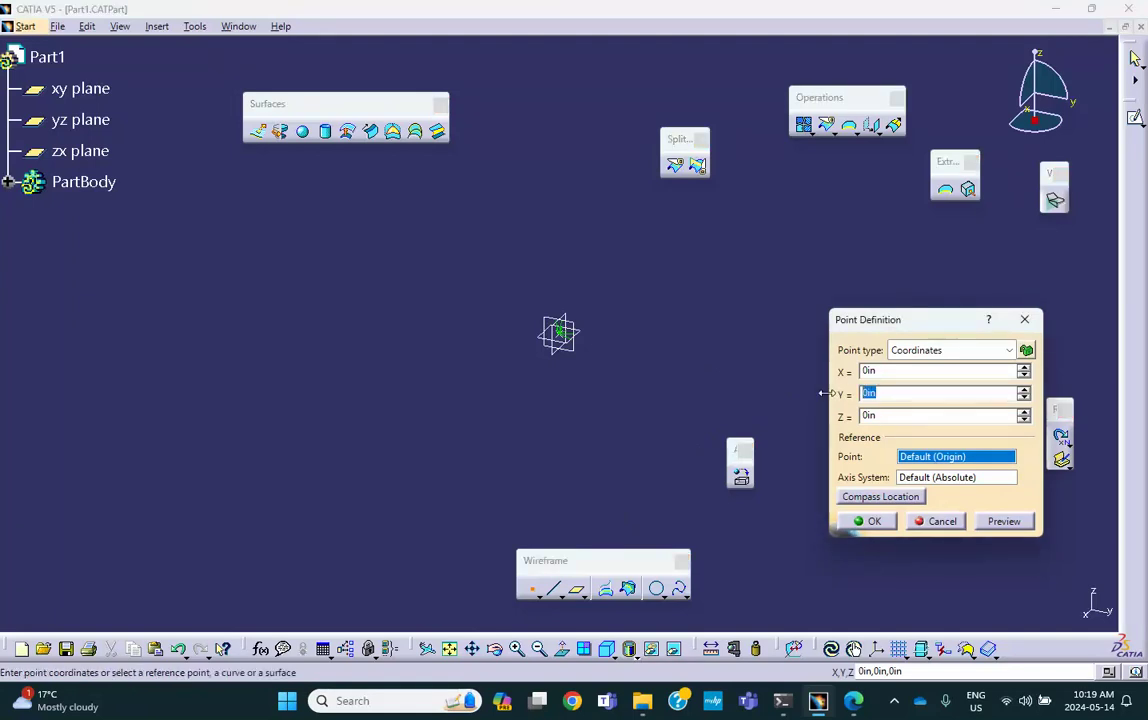
type("-10")
key("Tab")
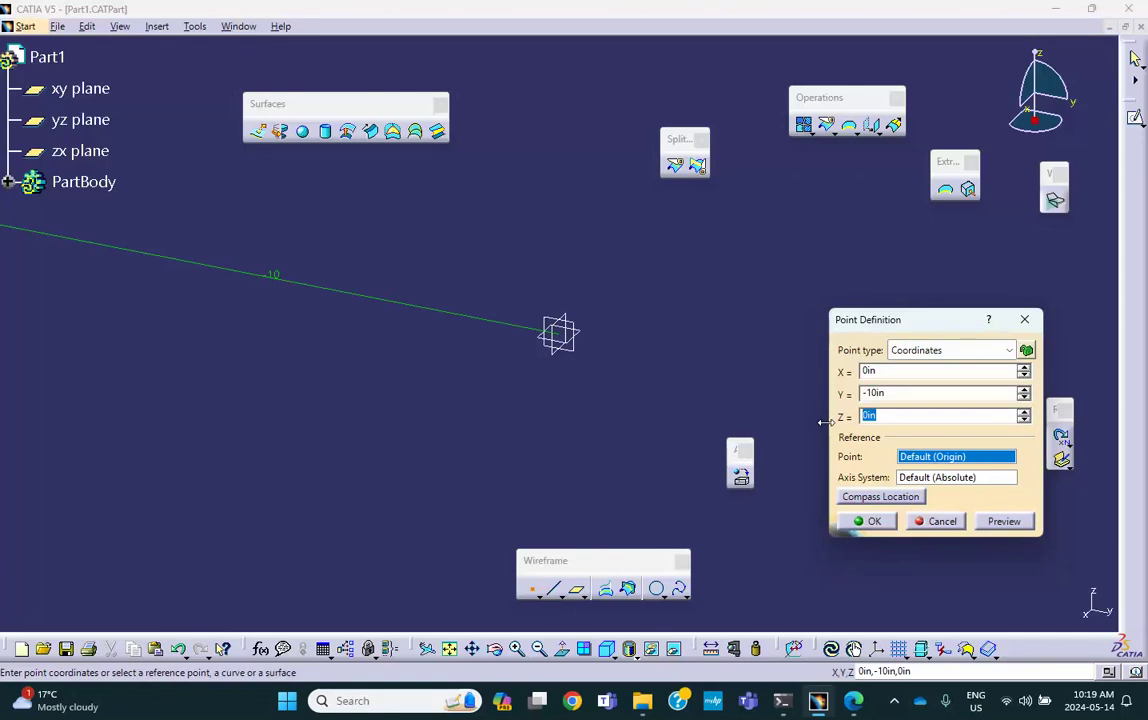
type("20")
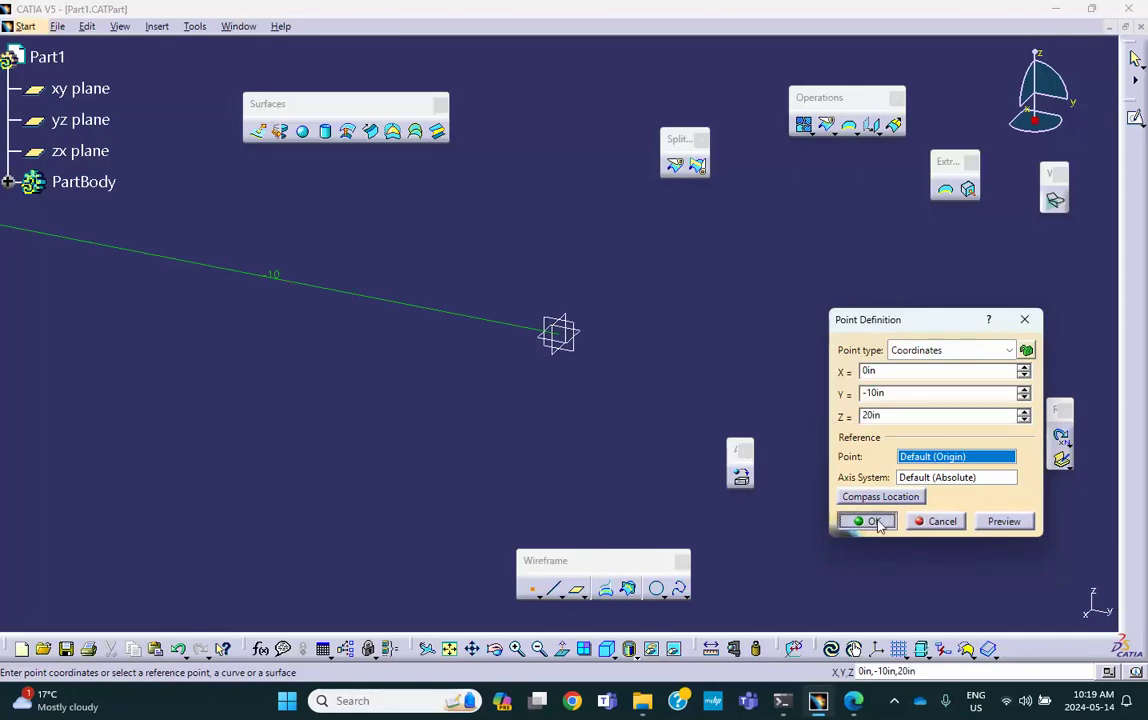
left_click(888, 370)
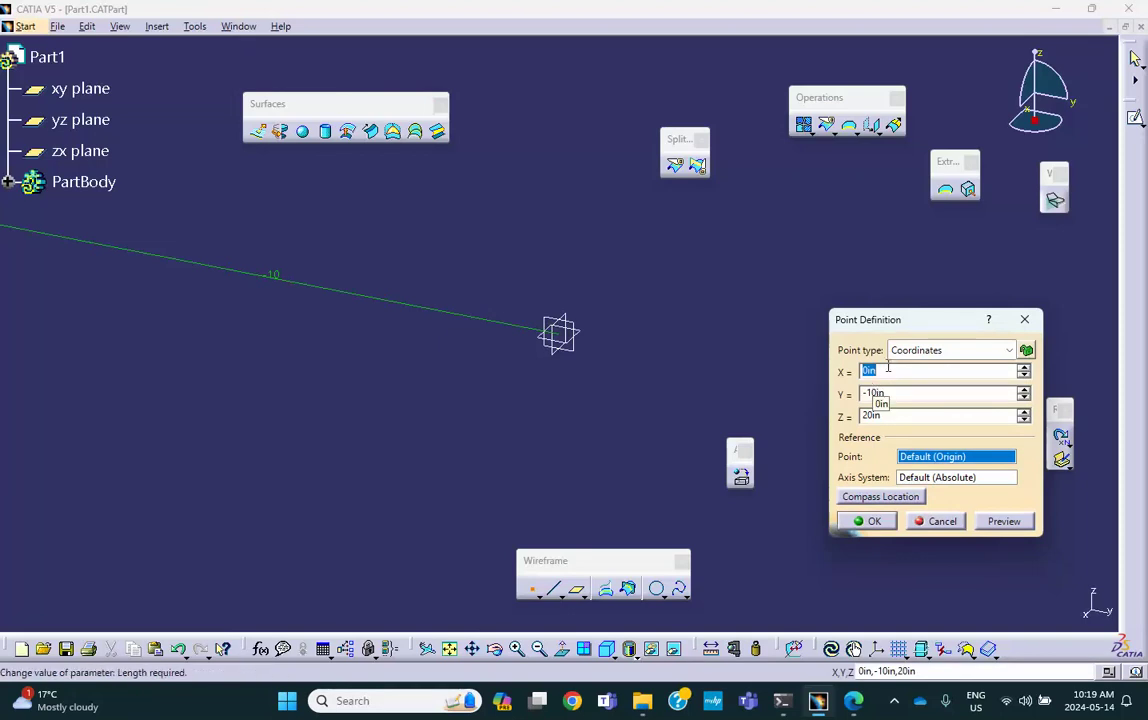
Add points at (20, -10, 0) and (30, 0, 0) in, then list them in the tree
type("20")
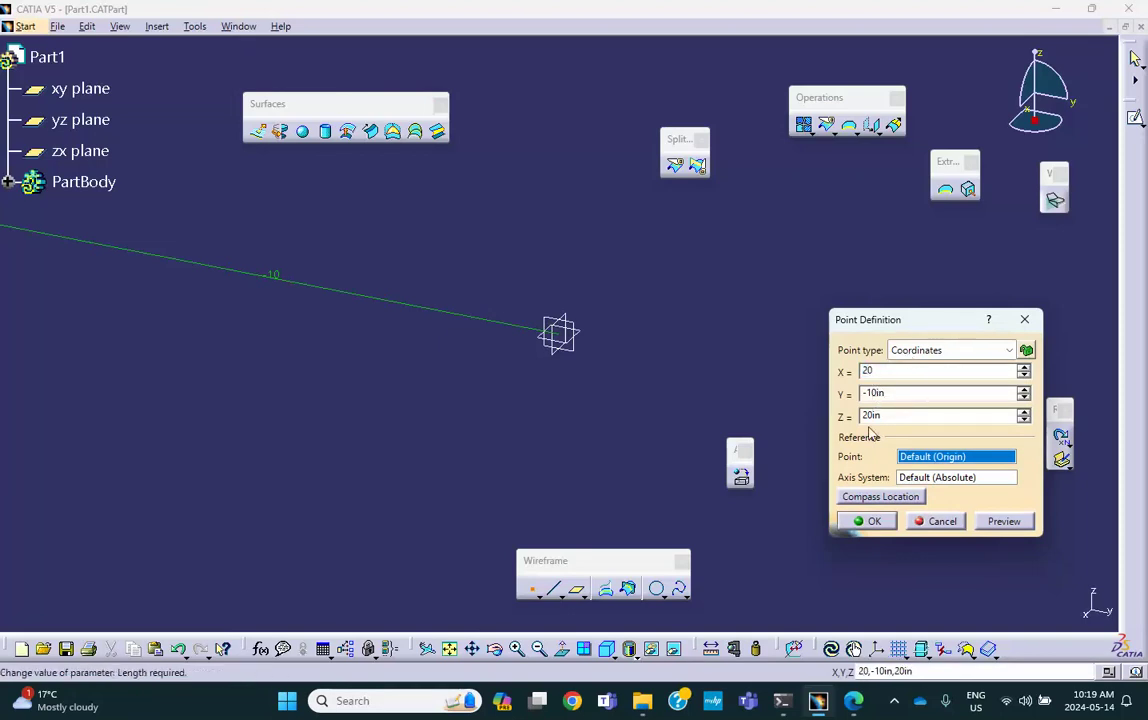
left_click(884, 416)
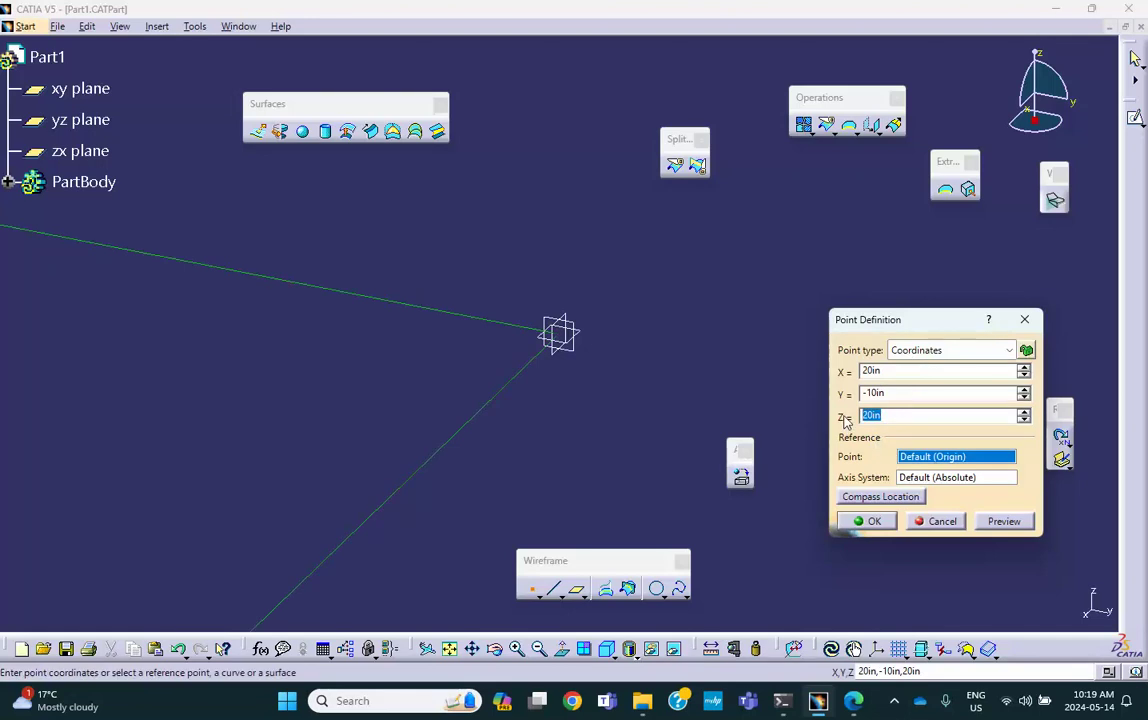
type("0")
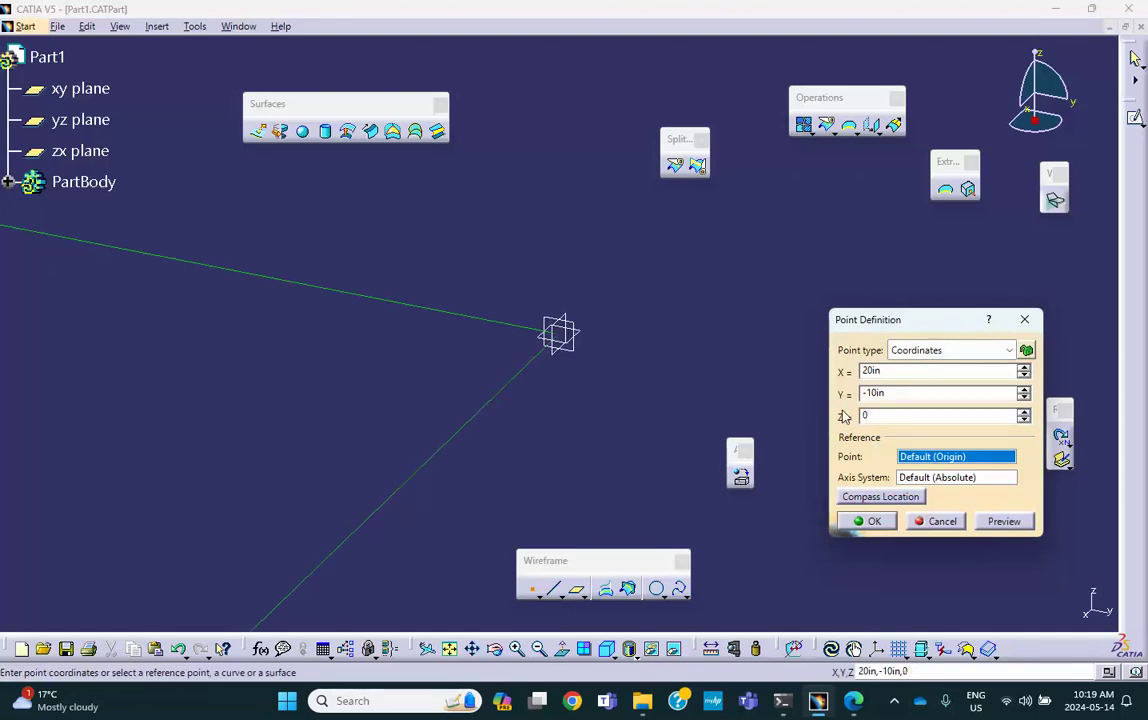
left_click(866, 521)
type("30")
key("Tab")
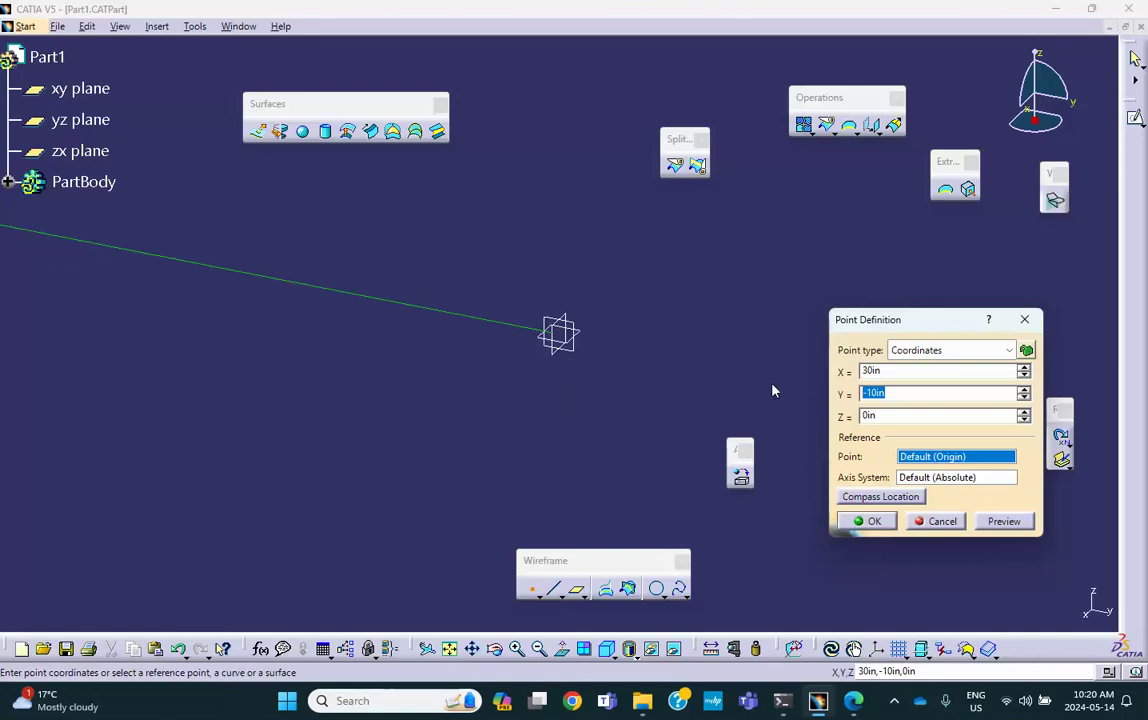
type("0")
left_click(870, 521)
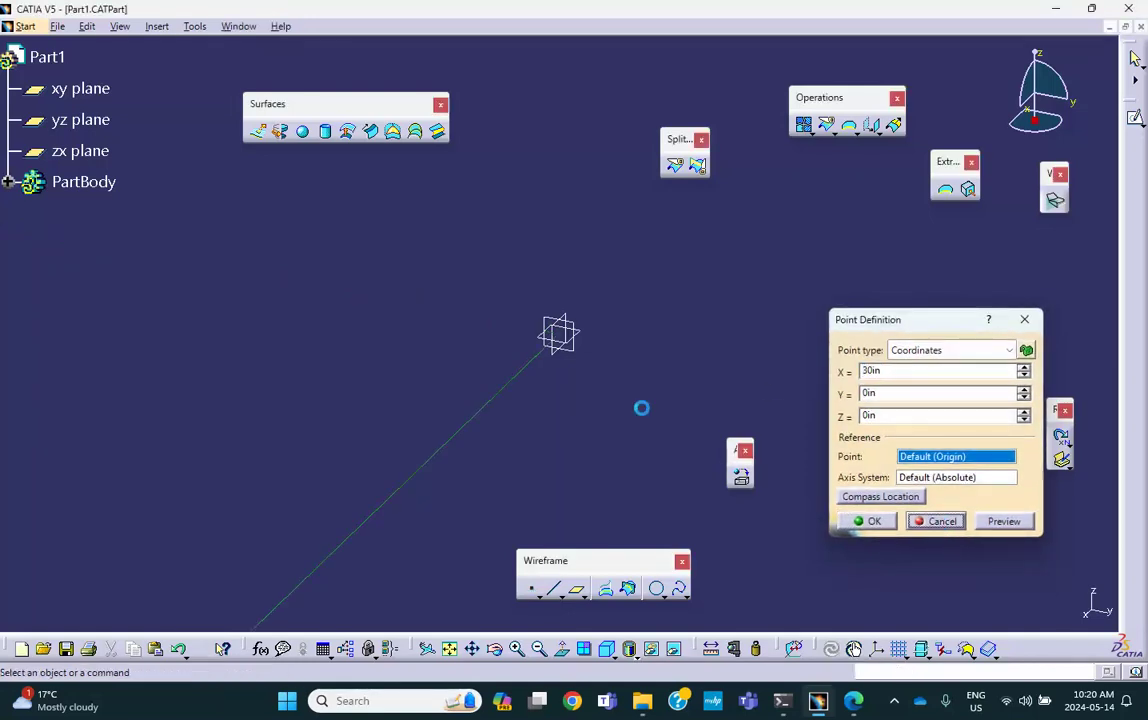
left_click(8, 181)
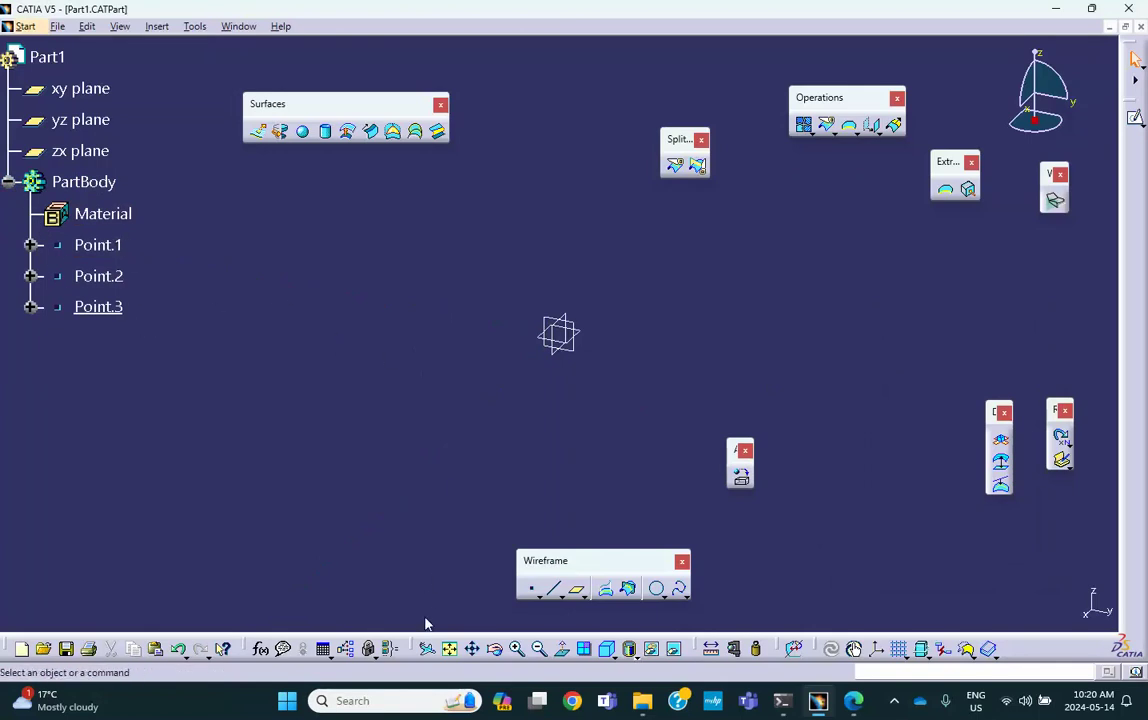
Draw Line.1 as a Point-Point line from Point.1 to Point.2
left_click(449, 649)
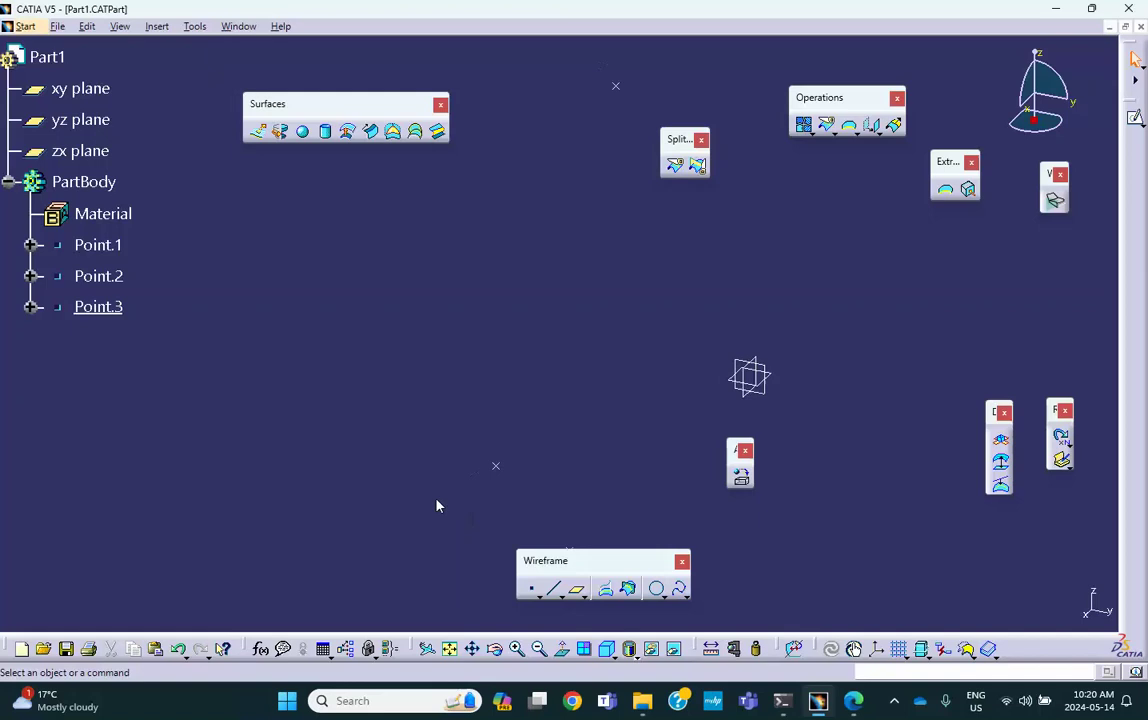
middle_click_drag(436, 506, 348, 394)
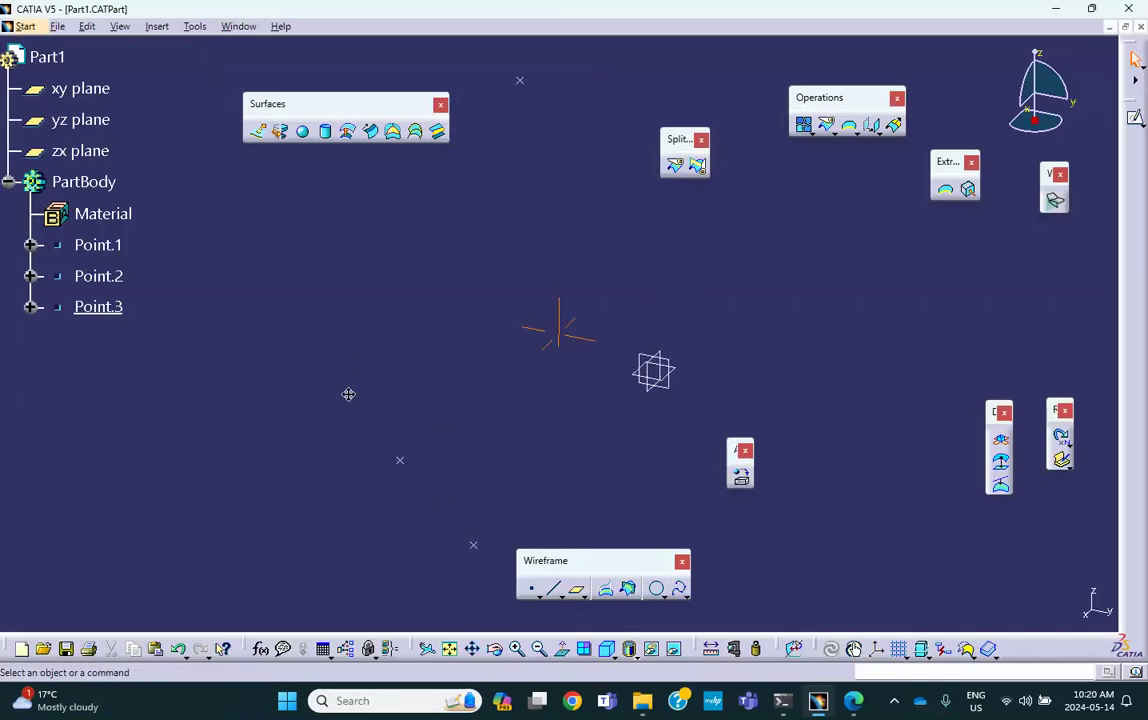
left_click(553, 588)
left_click(522, 80)
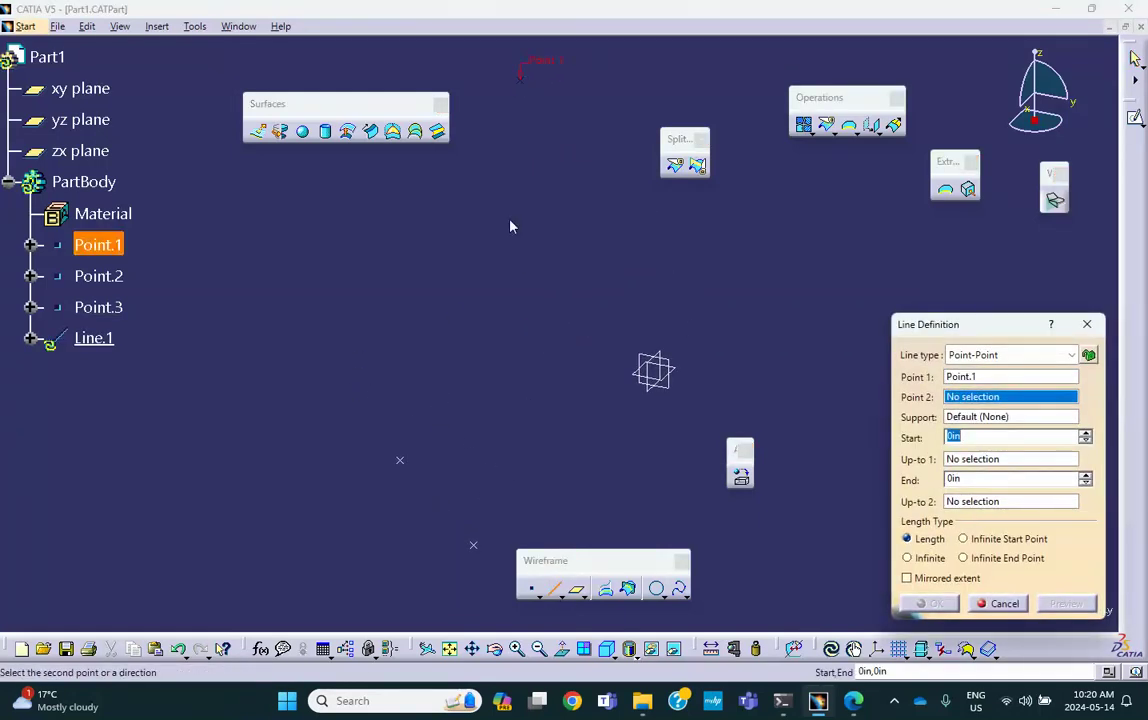
left_click(401, 461)
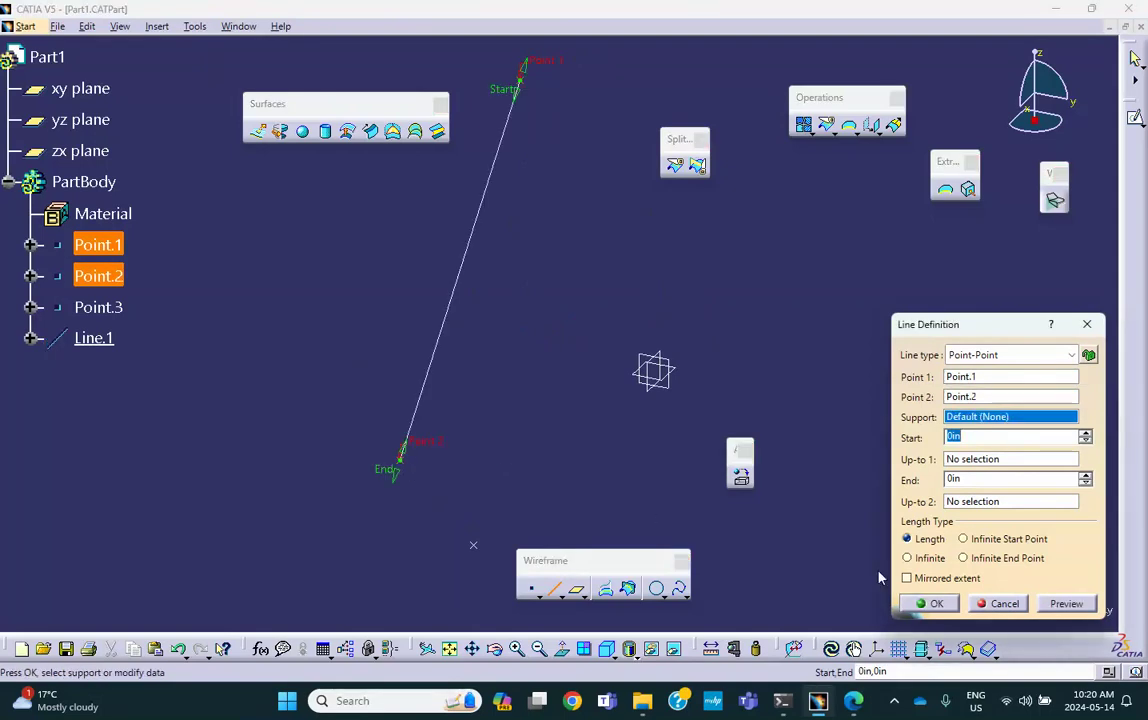
left_click(934, 604)
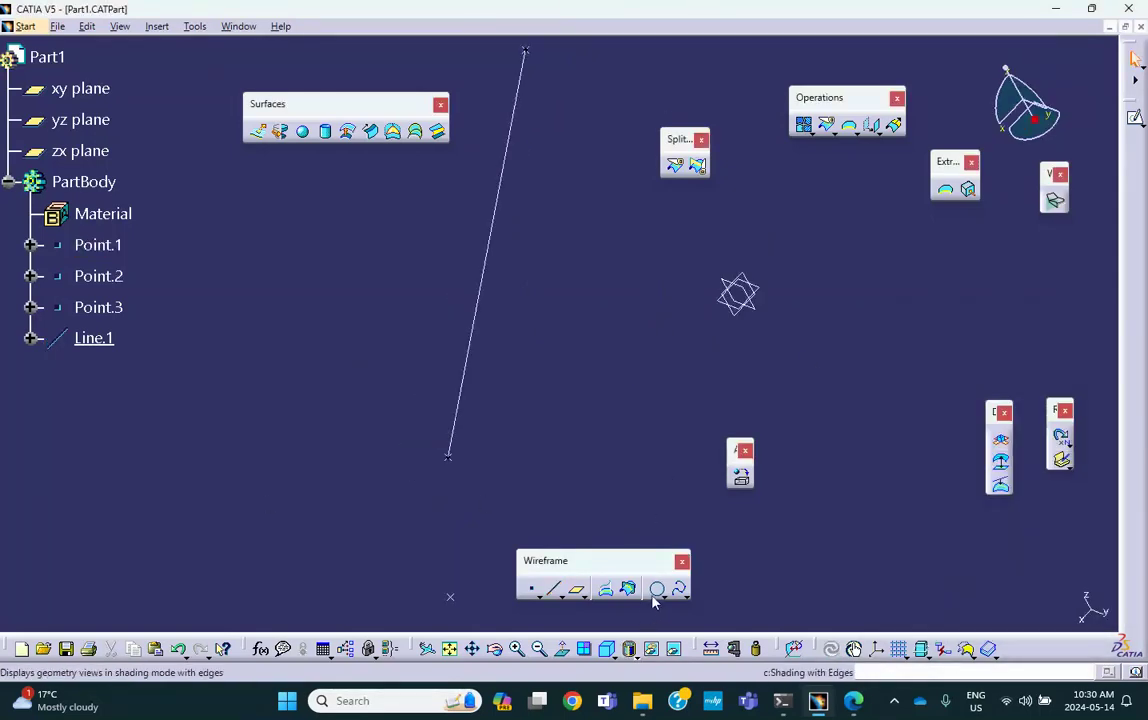
Start a 10 in centre-radius arc around Point.4 on xy, previewing a 90° end angle
left_click(657, 590)
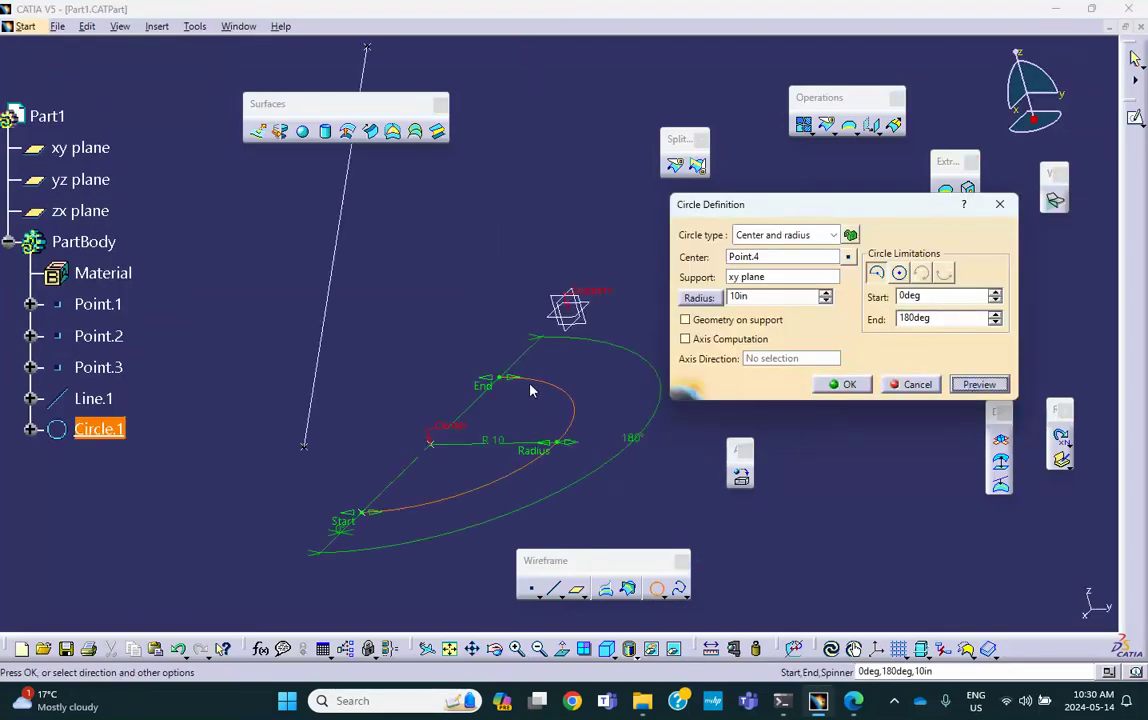
double_click(941, 317)
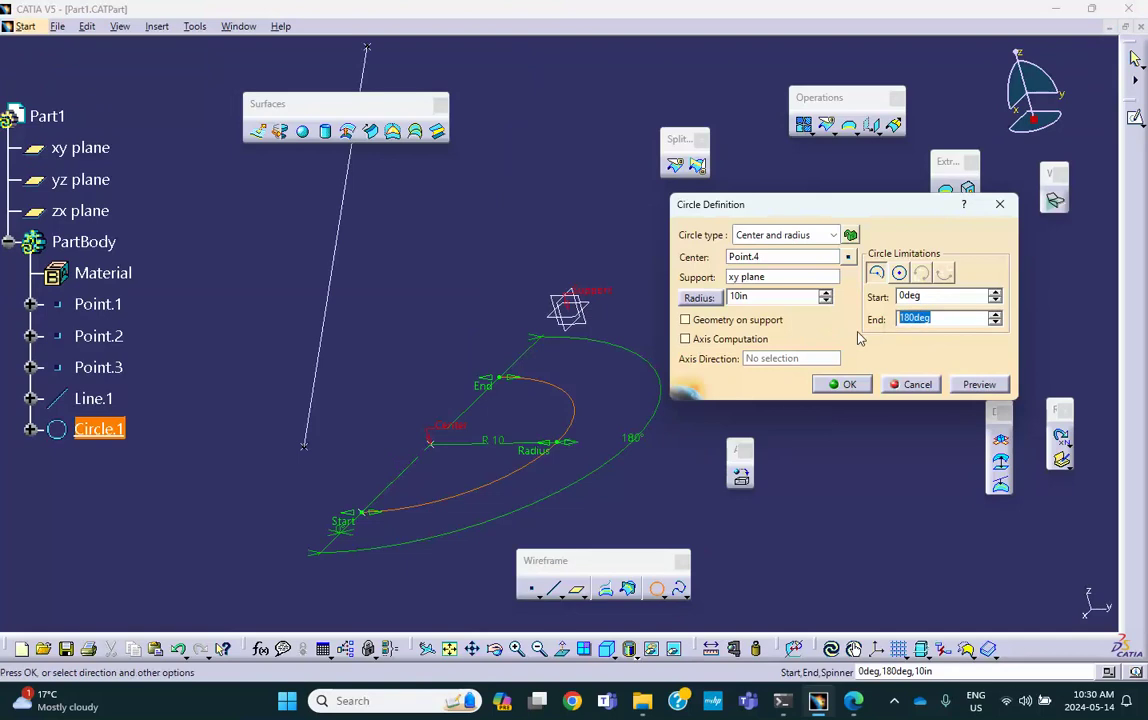
type("90")
left_click(979, 384)
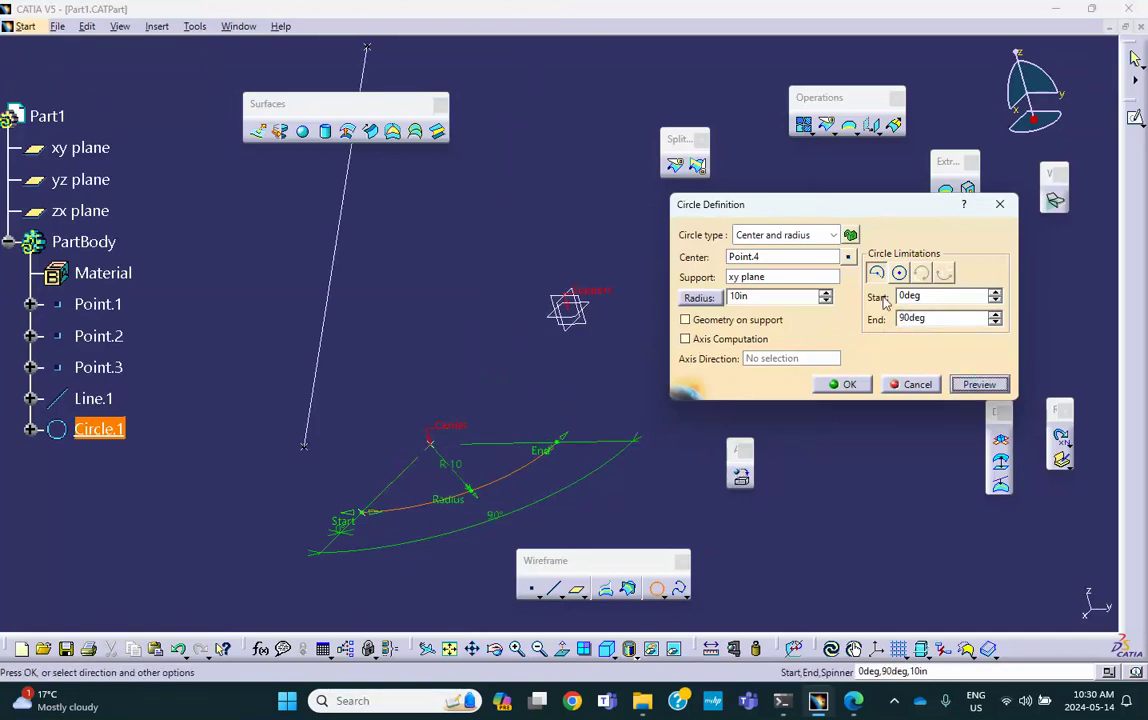
mouse_move(672, 441)
middle_mouse_down()
mouse_move(494, 231)
mouse_move(497, 428)
mouse_move(485, 496)
mouse_move(474, 487)
mouse_move(480, 454)
middle_mouse_up()
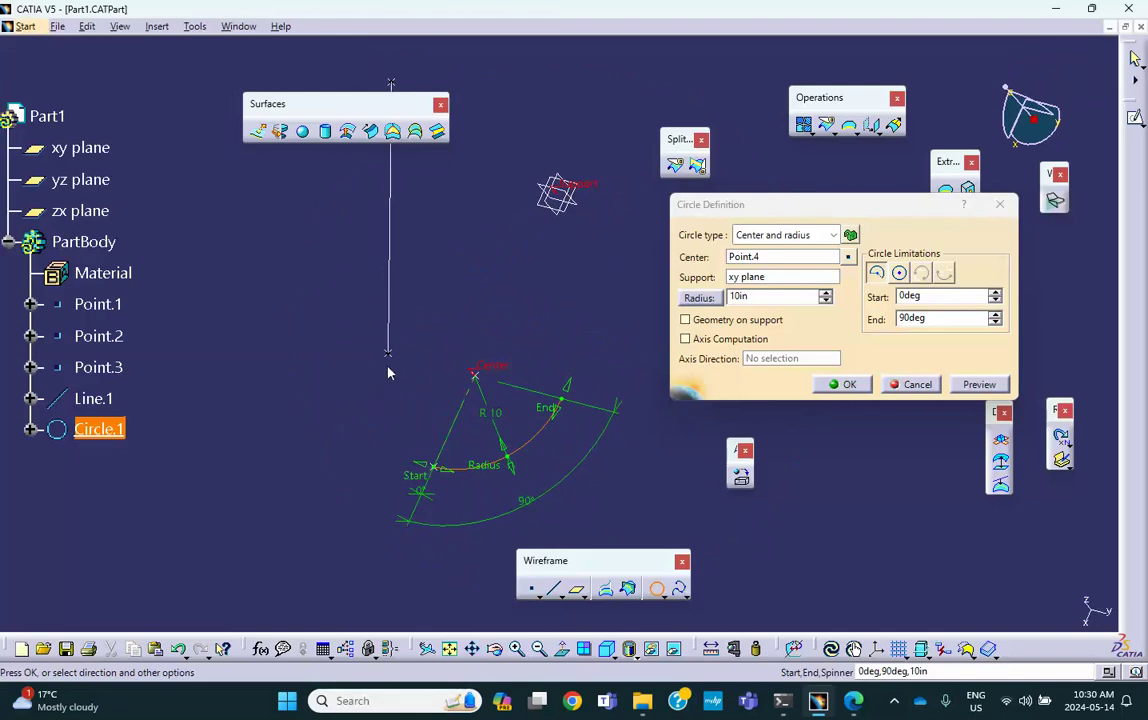
Set the arc from -90° to 0°, create Circle.1, and check the lab PDF
double_click(930, 296)
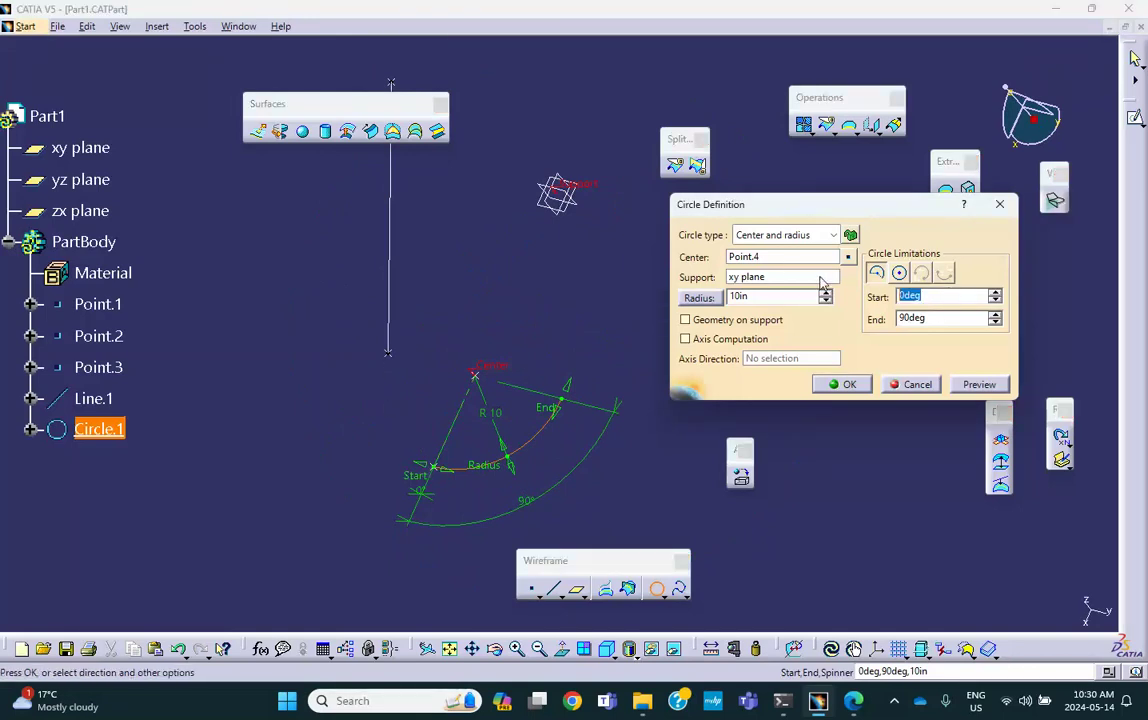
type("-90")
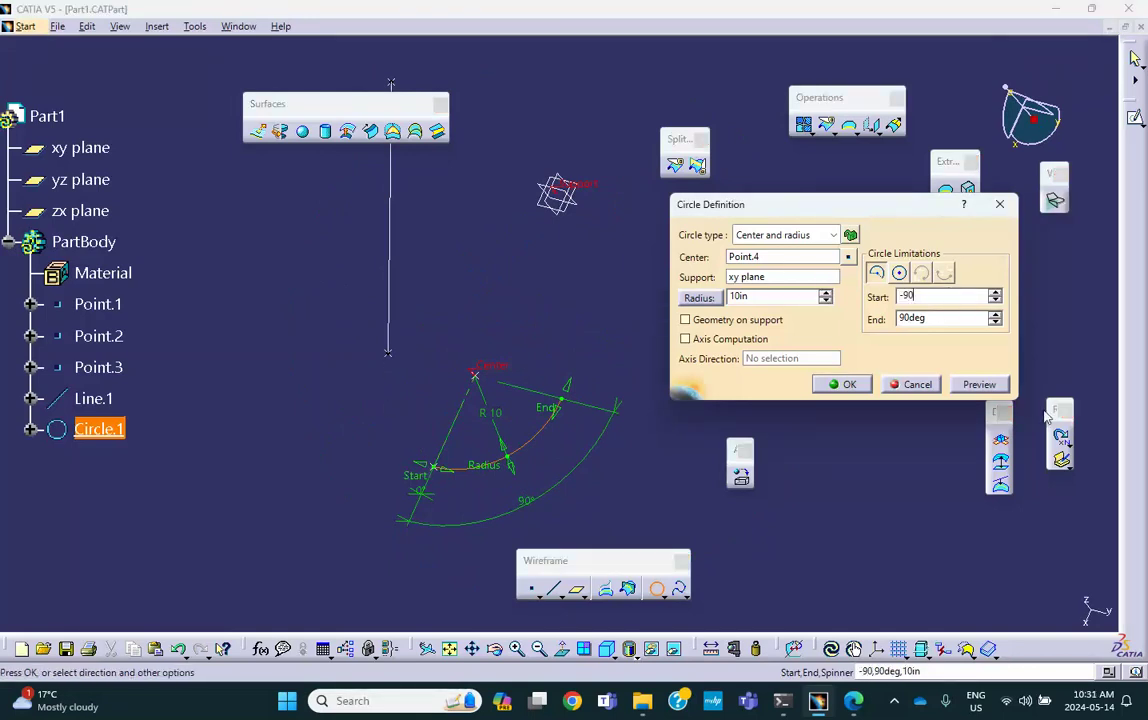
left_click(977, 388)
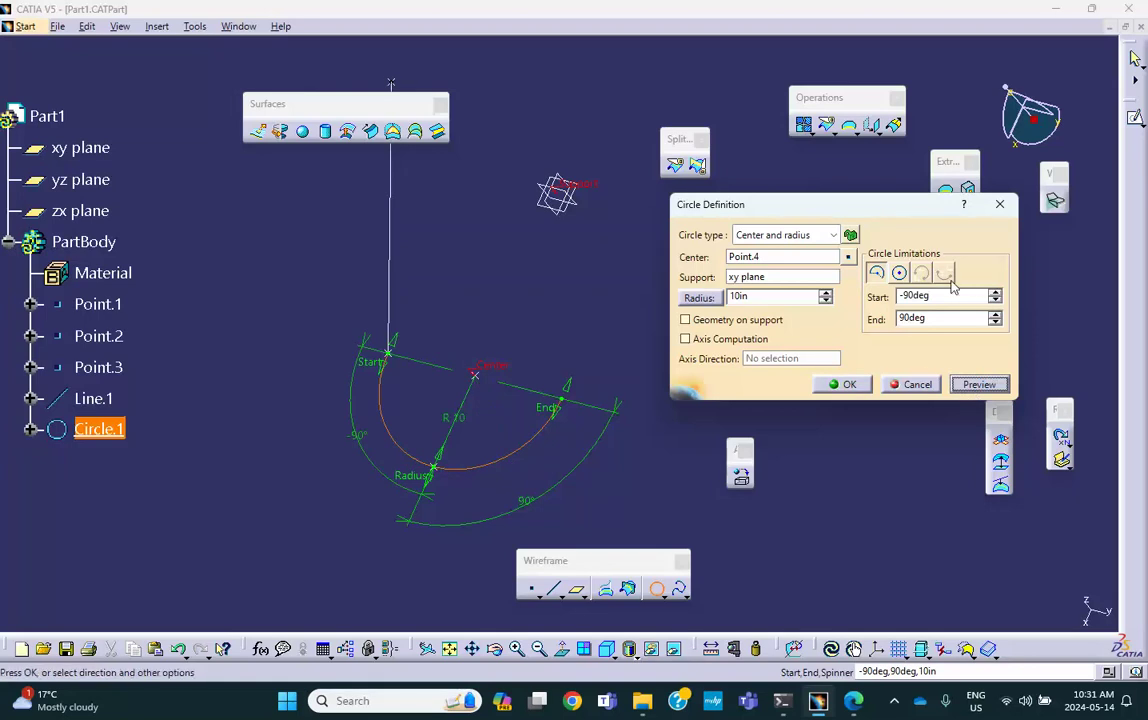
double_click(912, 318)
type("0")
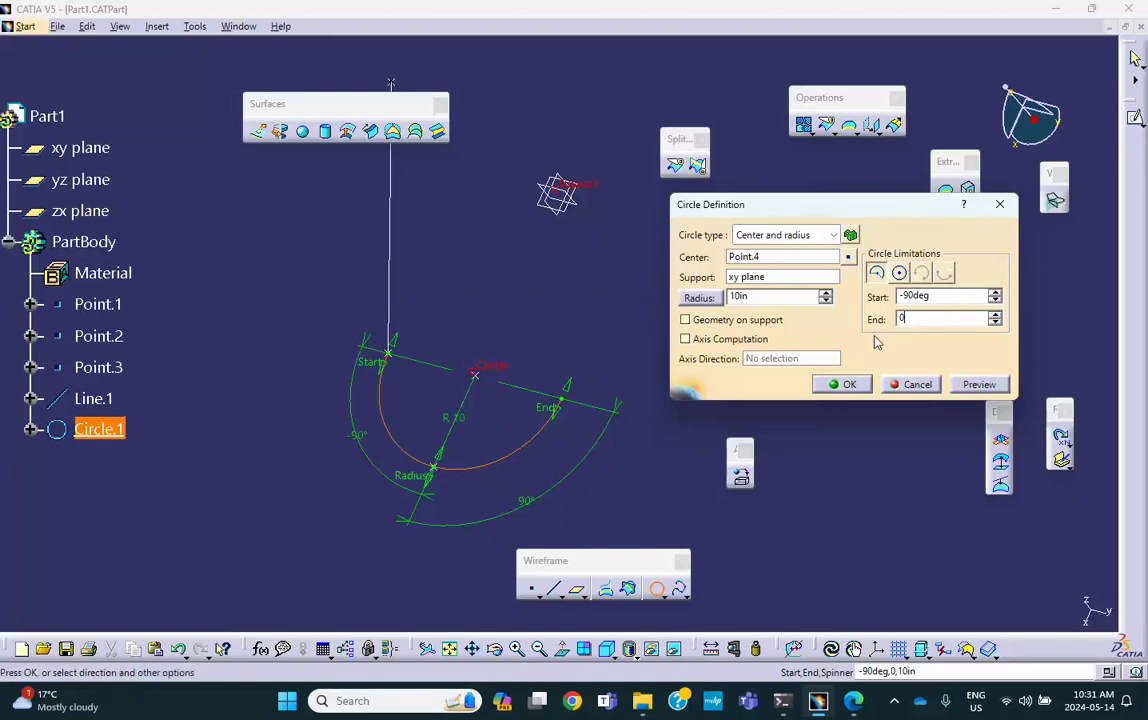
left_click(966, 388)
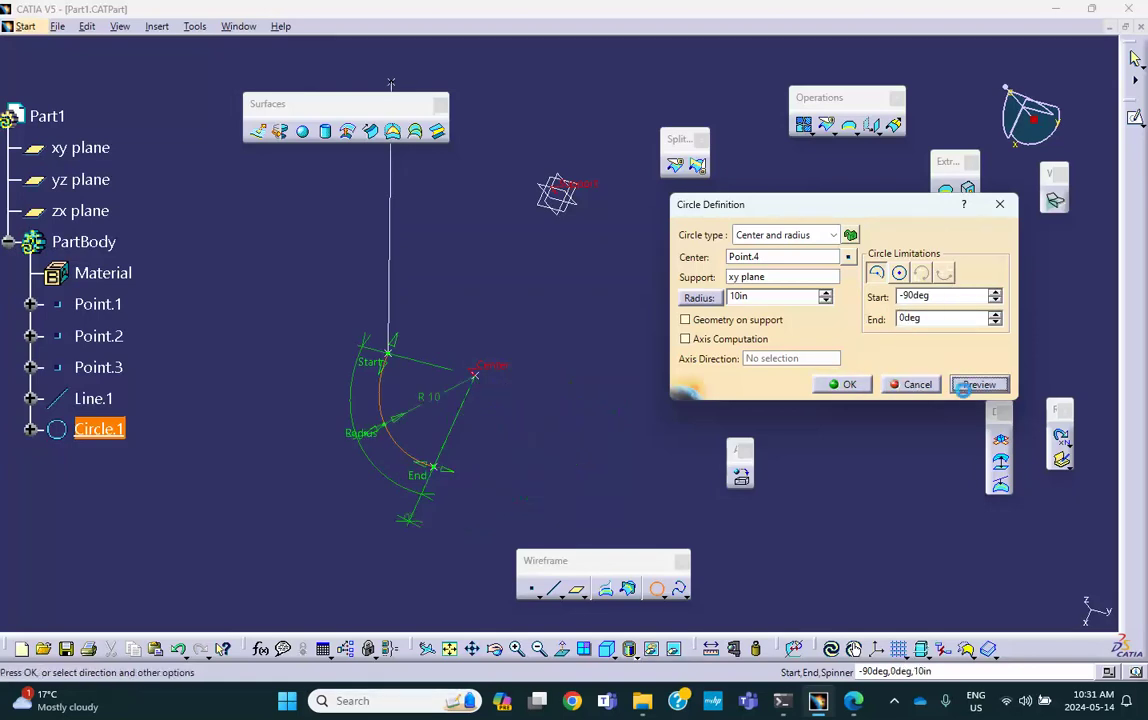
left_click(847, 390)
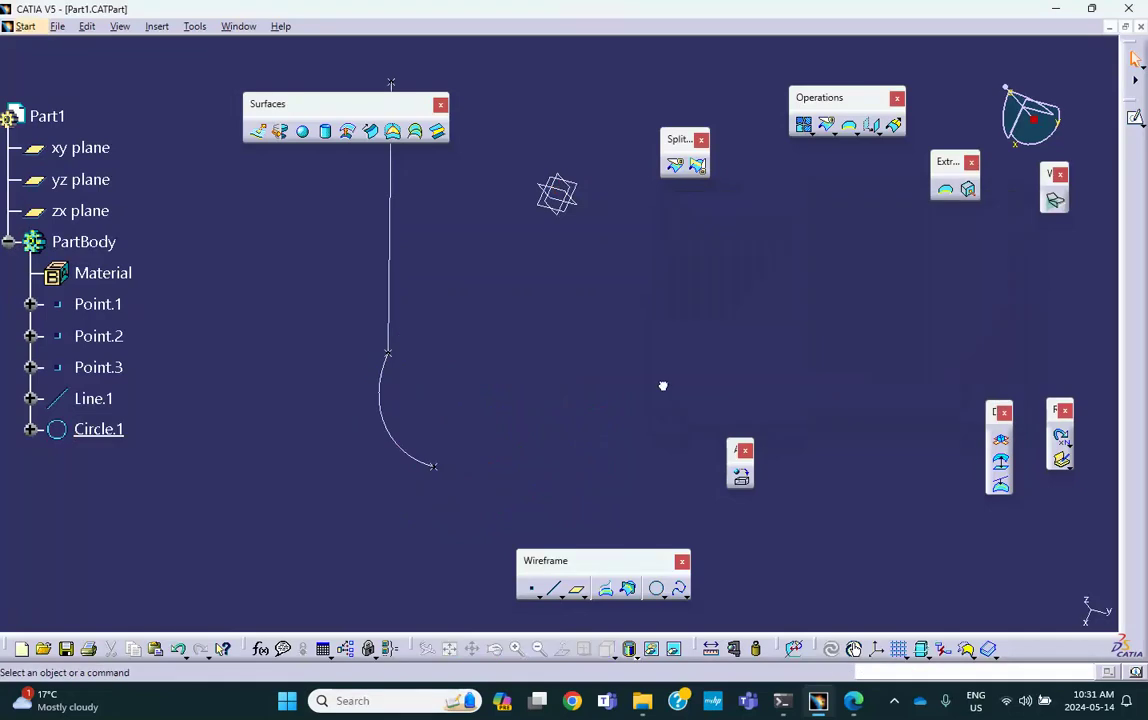
middle_click_drag(663, 384, 610, 390)
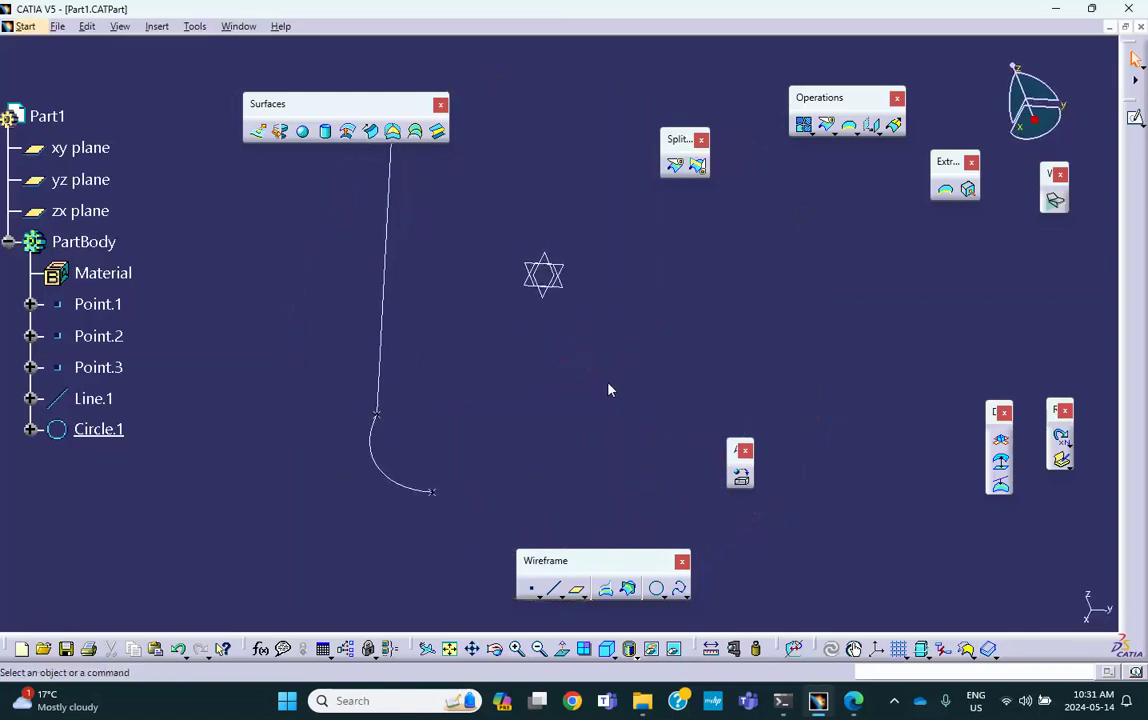
left_click(848, 704)
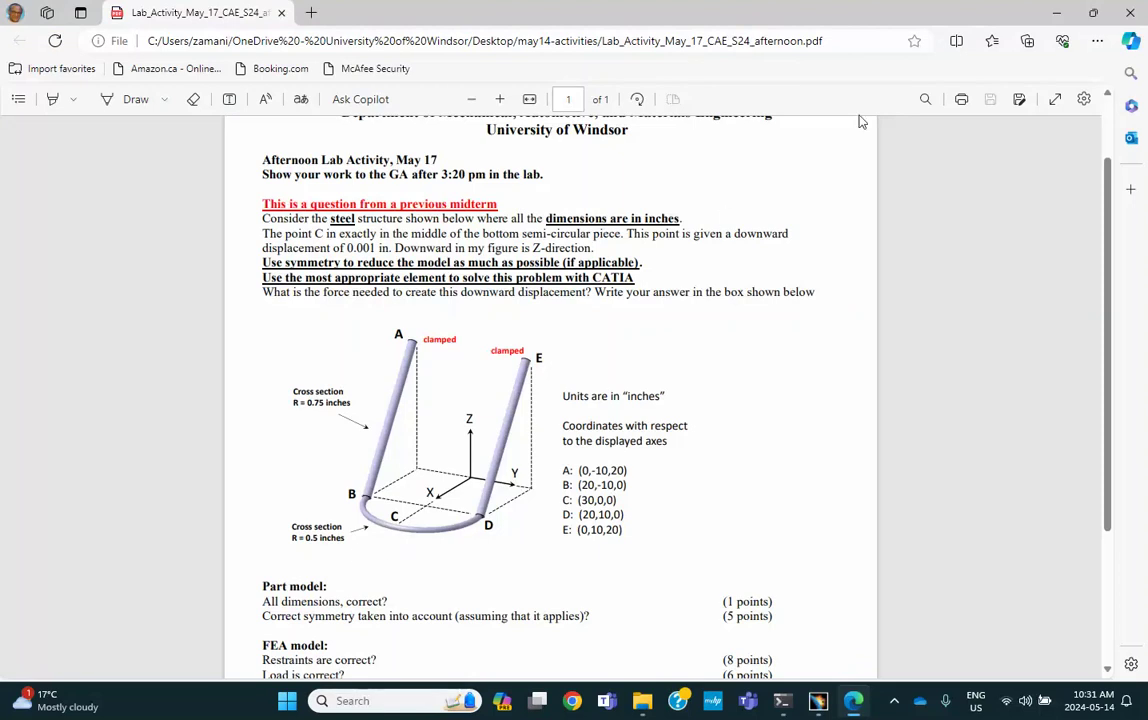
left_click(1058, 17)
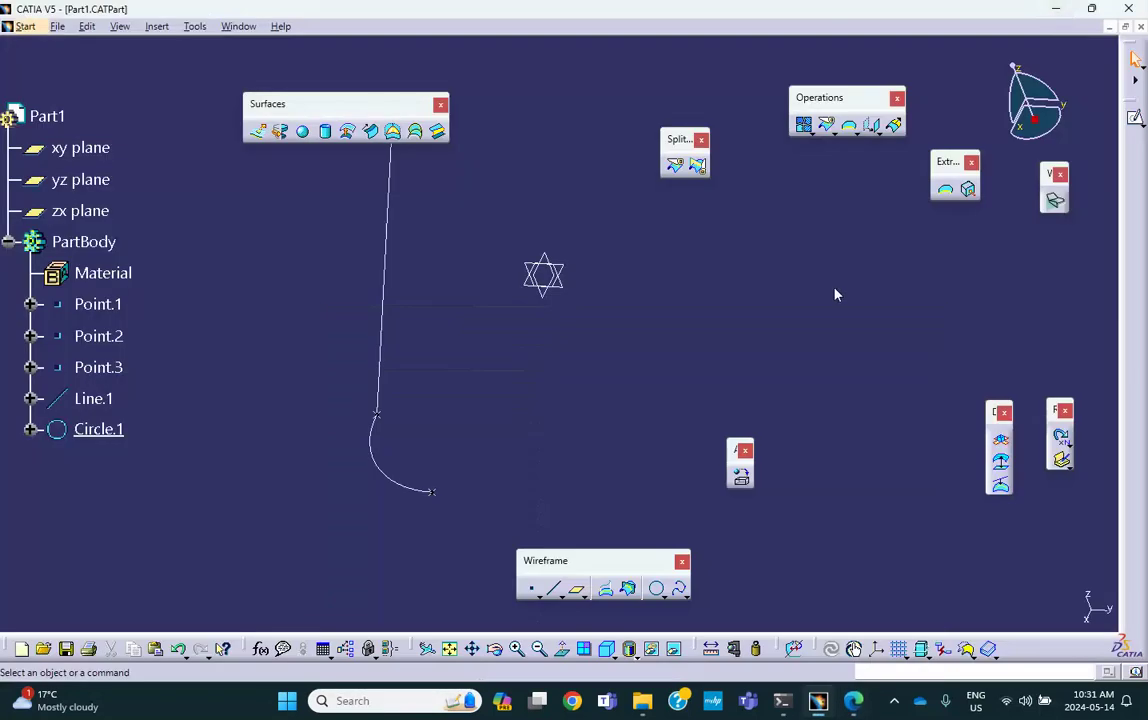
middle_click_drag(536, 433, 427, 373)
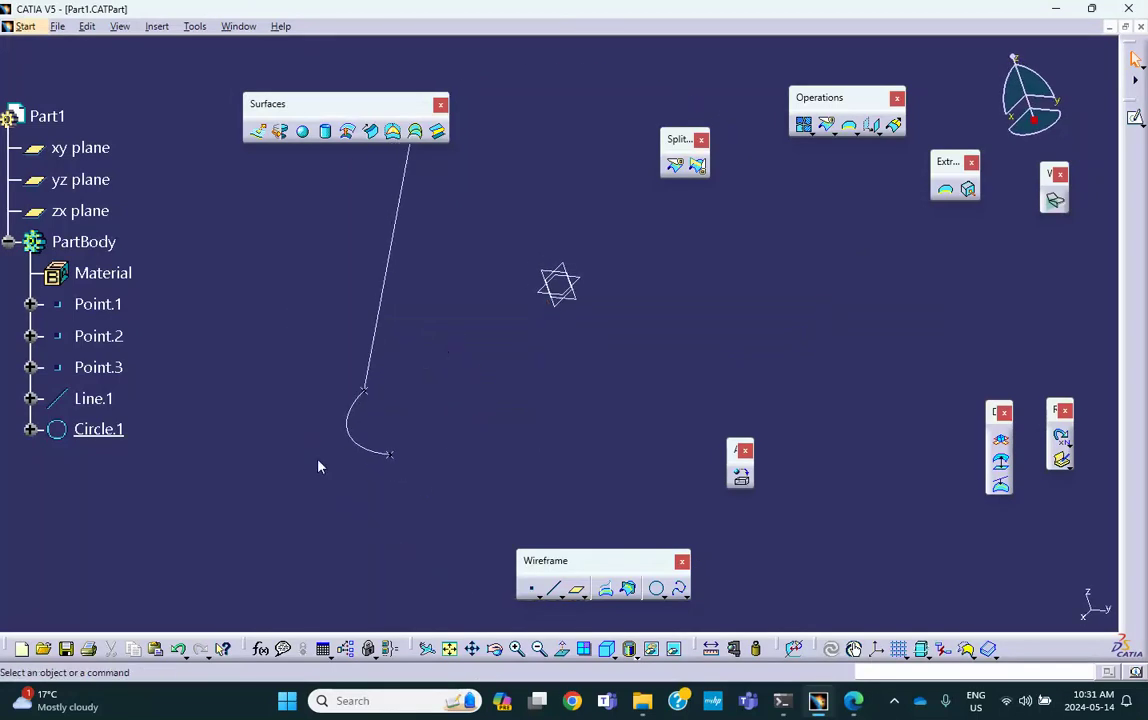
left_click(57, 27)
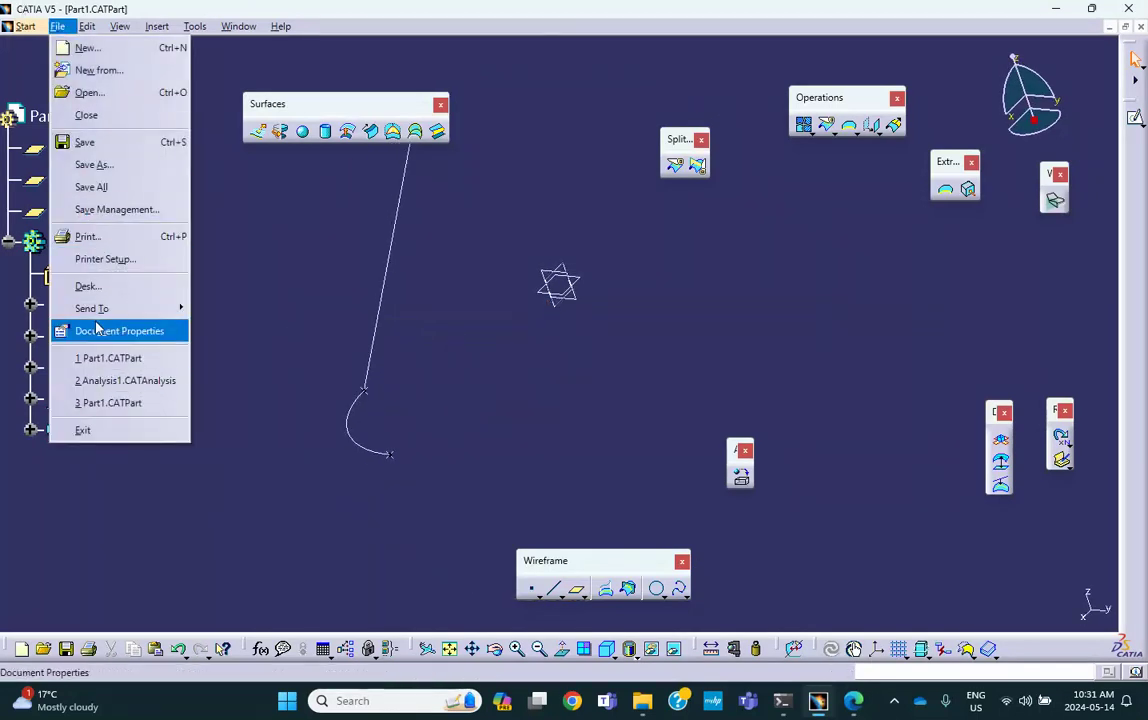
left_click(112, 210)
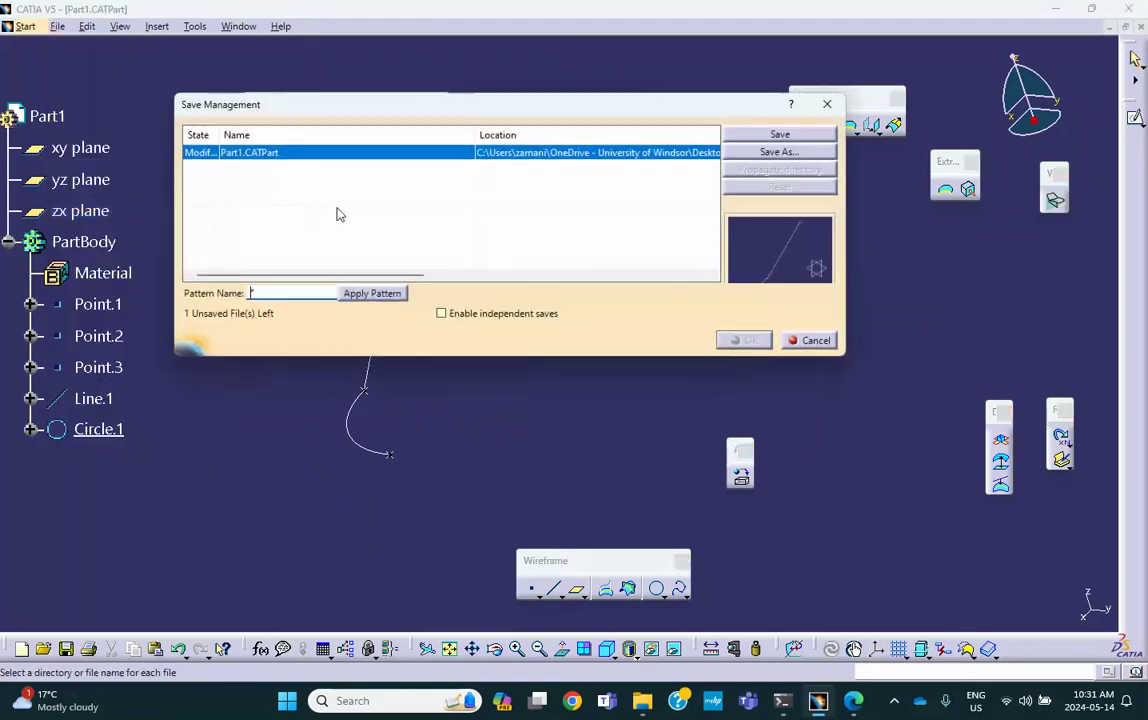
left_click(777, 154)
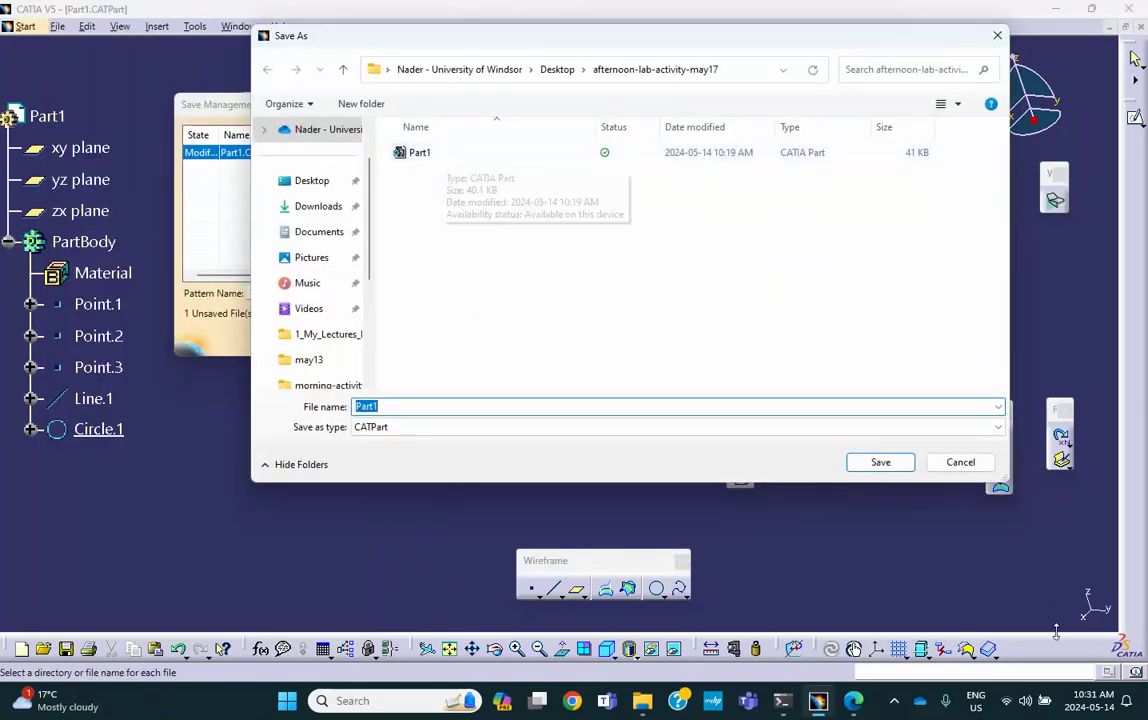
left_click(891, 462)
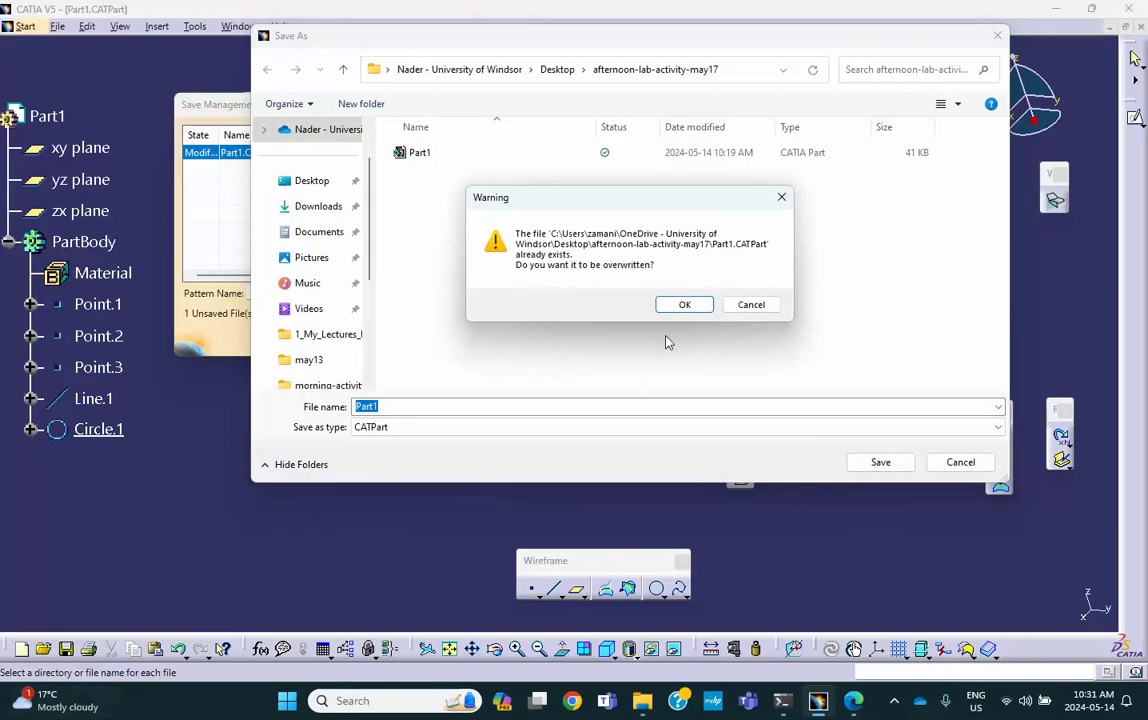
left_click(733, 305)
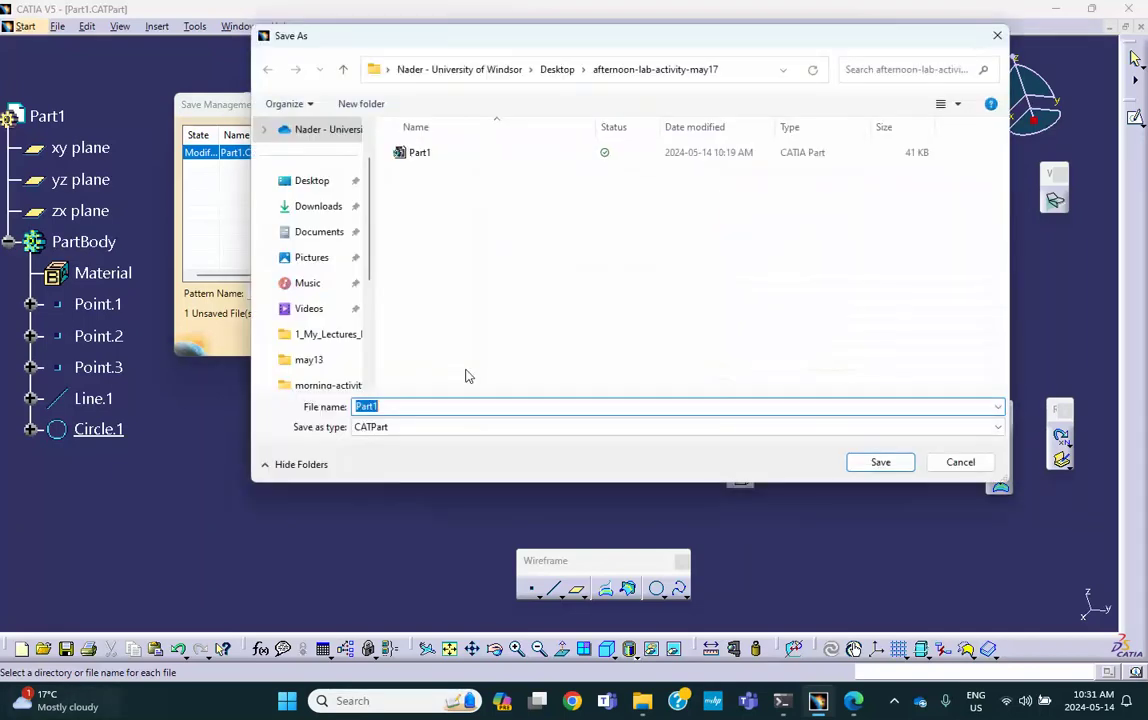
left_click(960, 464)
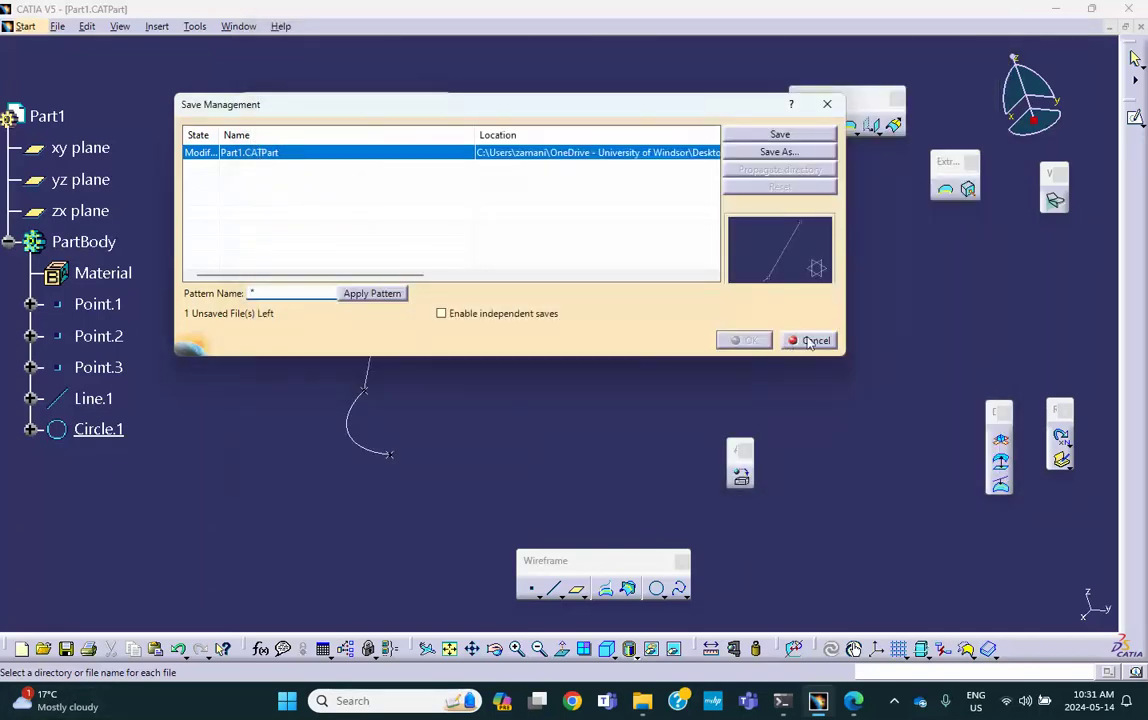
key("Escape")
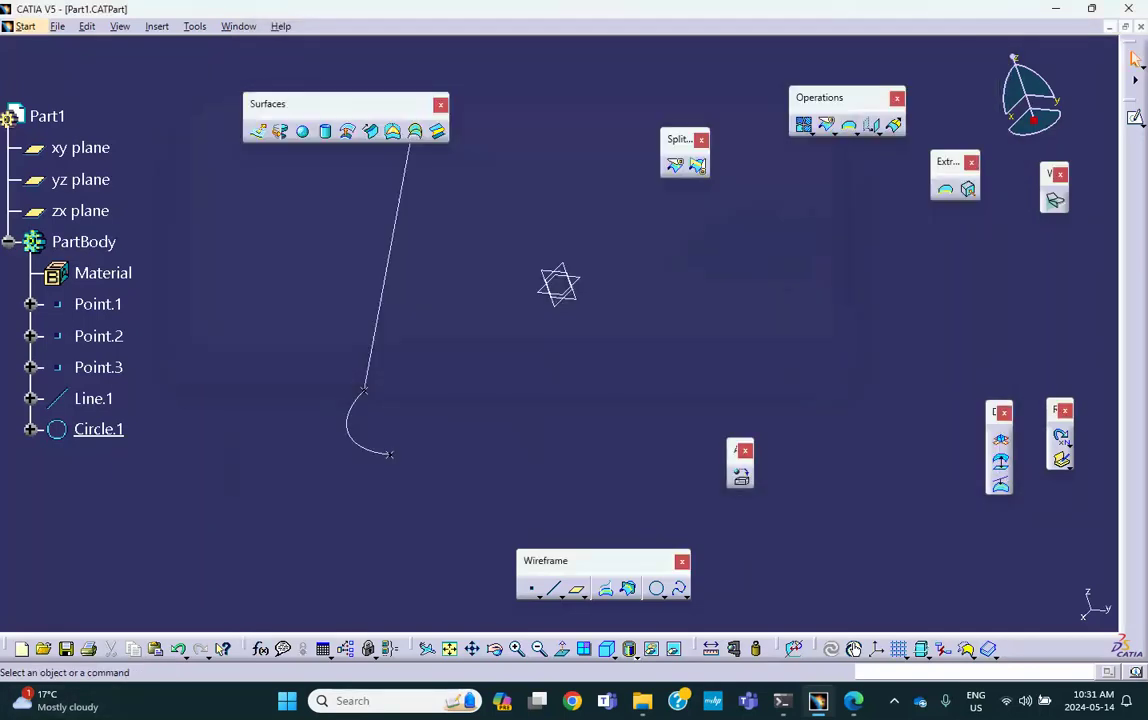
Save Part1 and join Line.1 and Circle.1 into Join.1
left_click(66, 650)
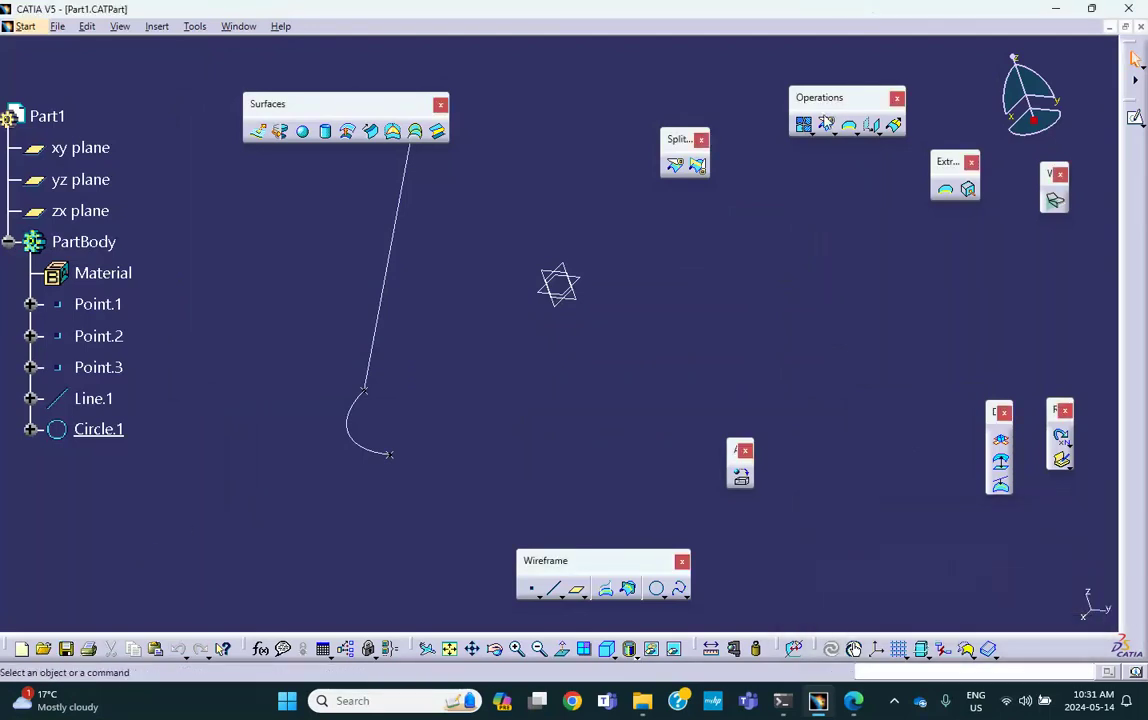
left_click(804, 126)
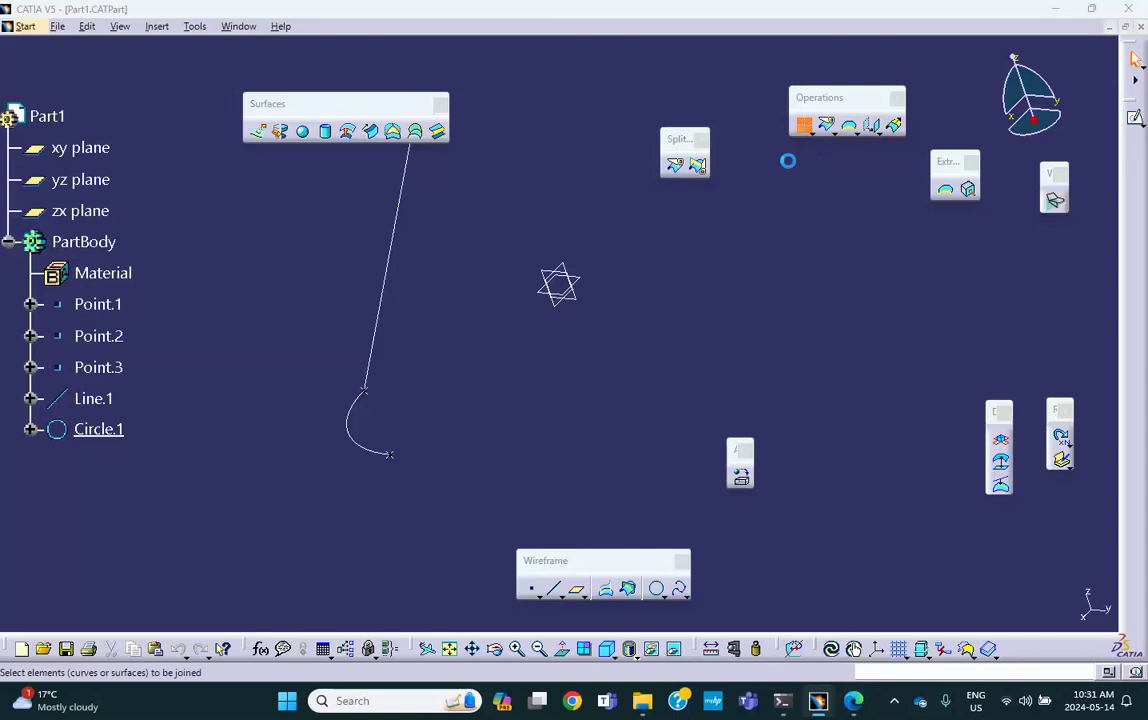
left_click(384, 305)
left_click(360, 433)
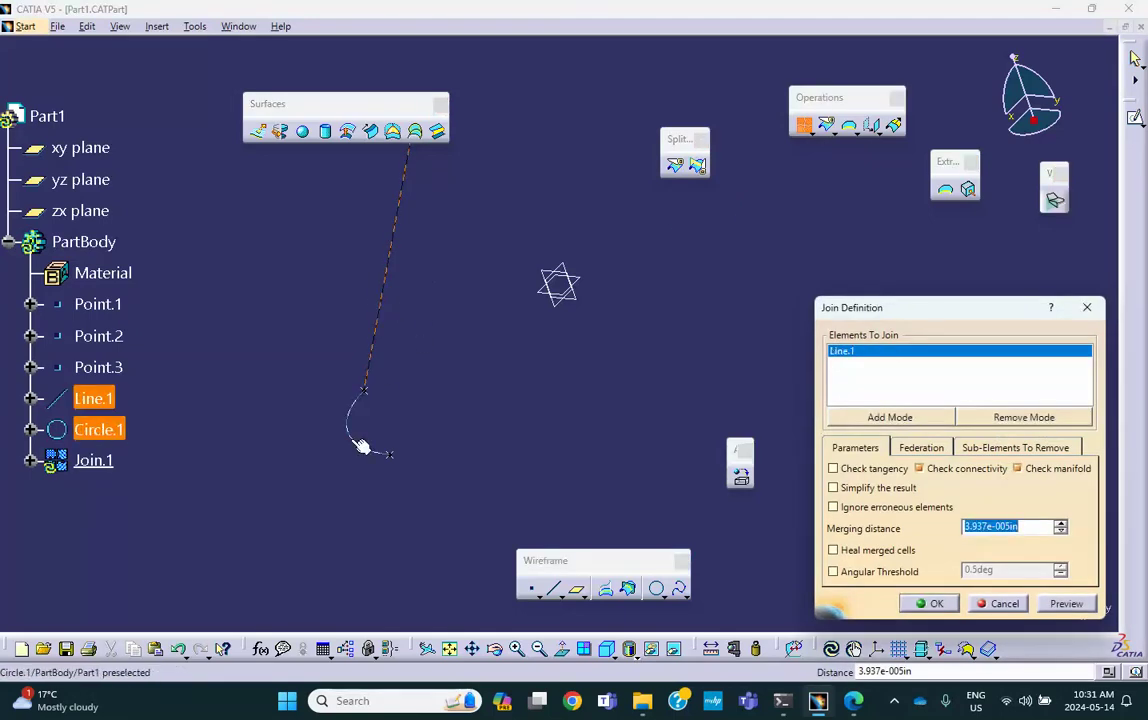
left_click(930, 603)
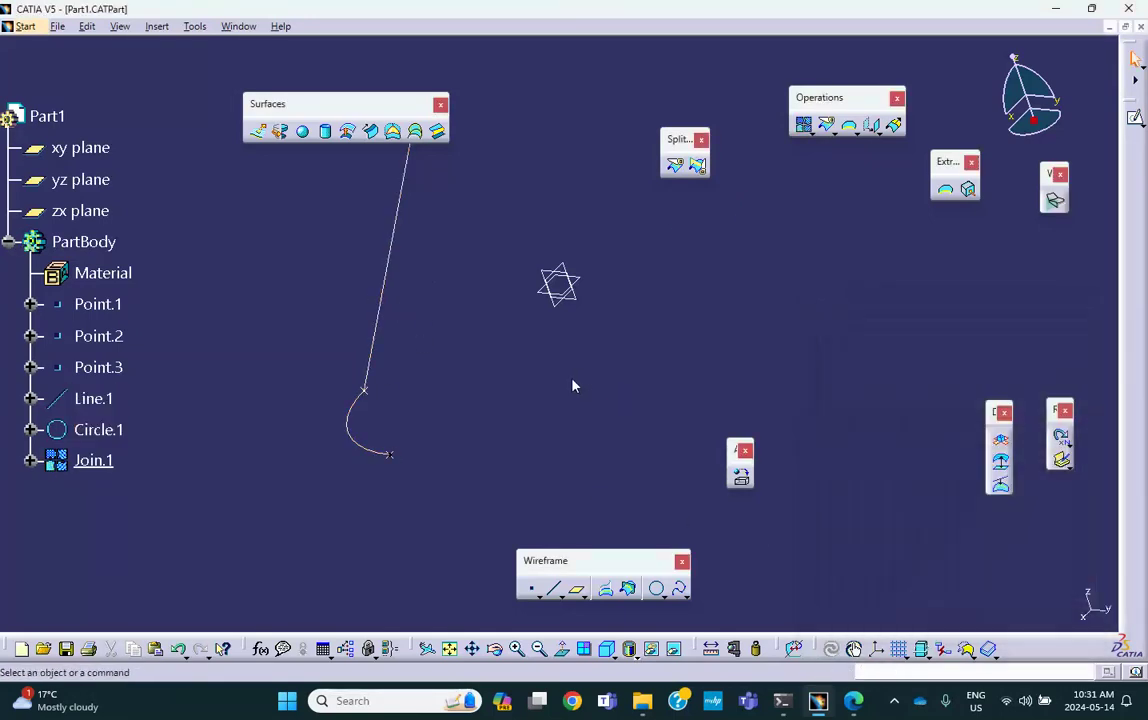
left_click(115, 307)
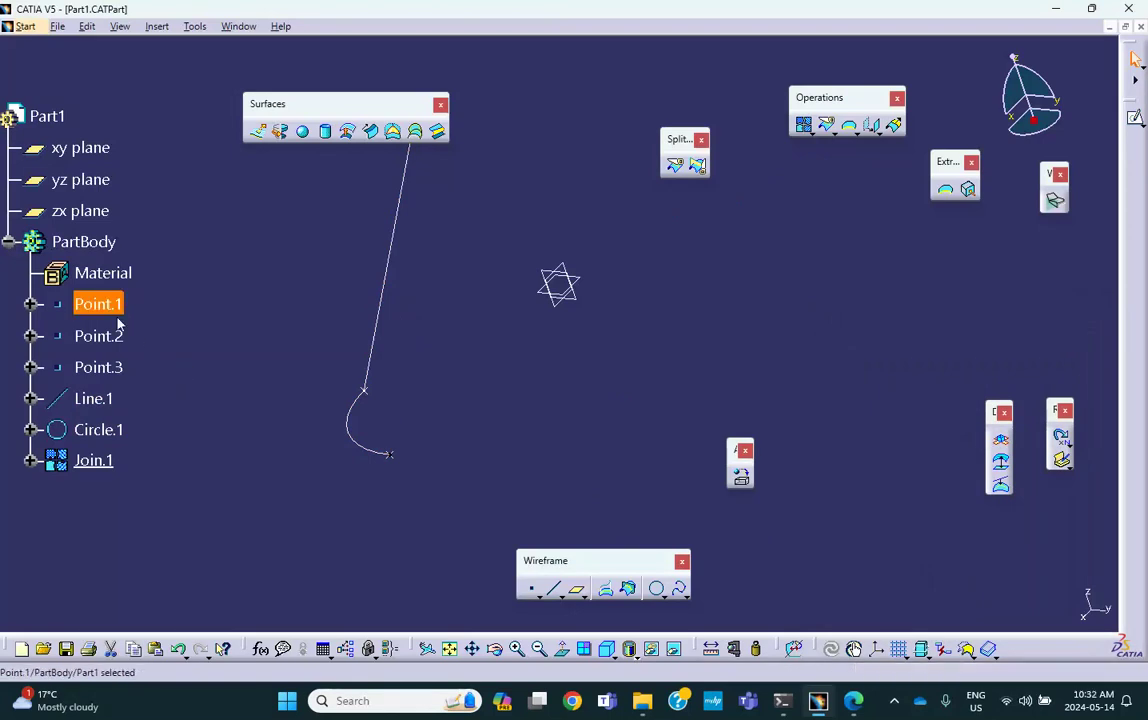
Hide the three construction points Point.1, Point.2 and Point.3
left_click(128, 369, "ctrl")
left_click(110, 331, "ctrl")
right_click(119, 318)
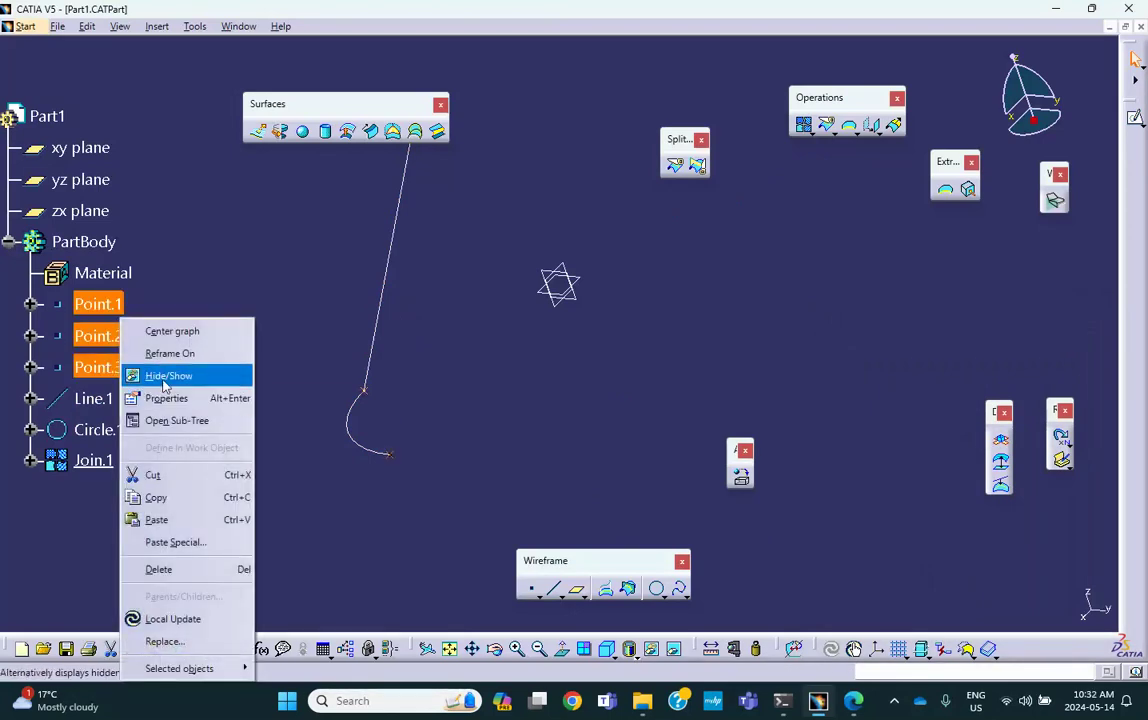
left_click(166, 376)
middle_click_drag(265, 379, 180, 330)
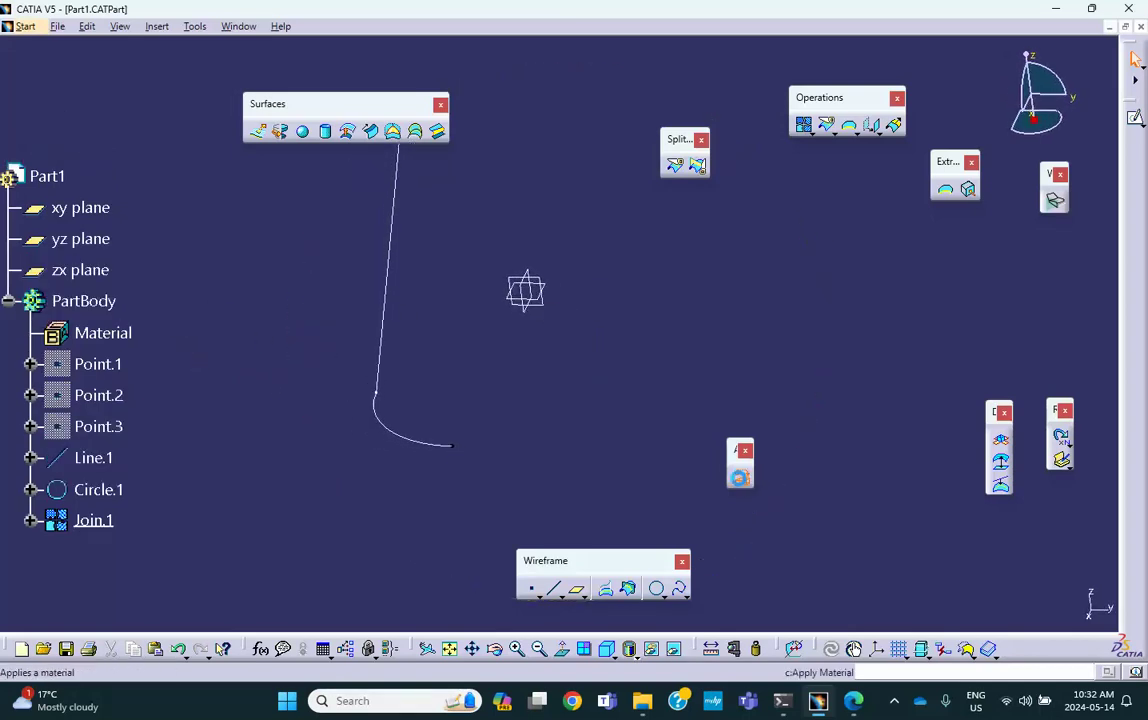
Apply Steel from the Metal material catalog to Part1
left_click(741, 477)
scroll(697, 405, "down", 3)
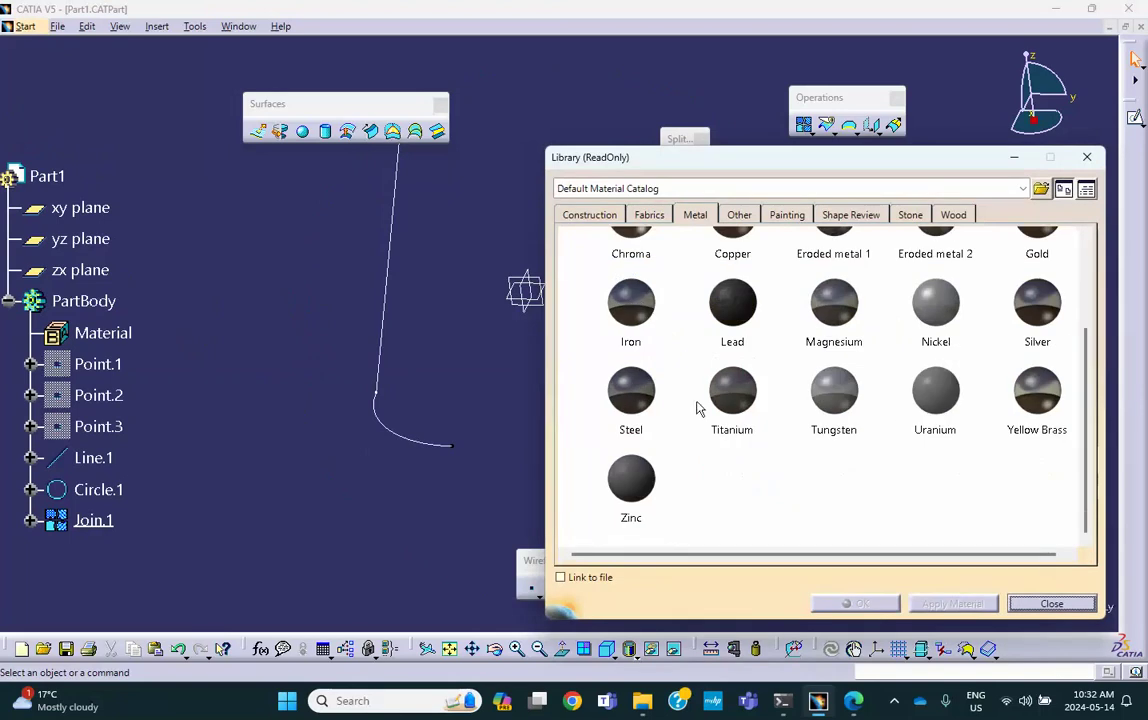
left_click(630, 390)
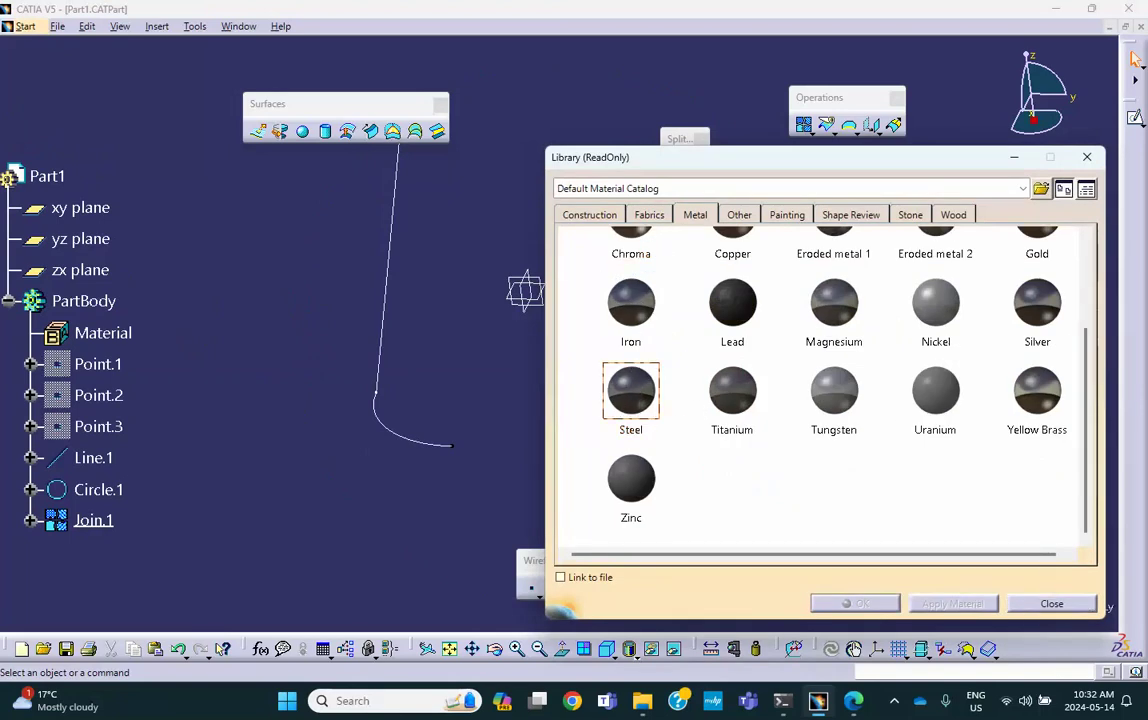
left_click(70, 177)
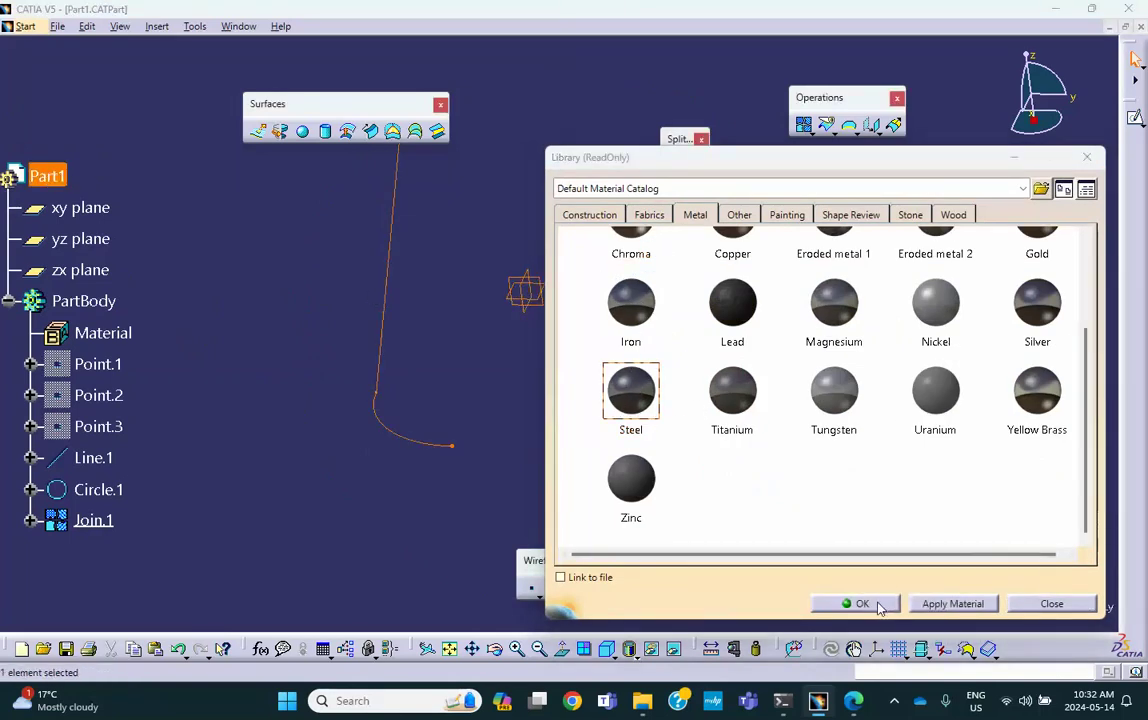
left_click(862, 603)
left_click(356, 450)
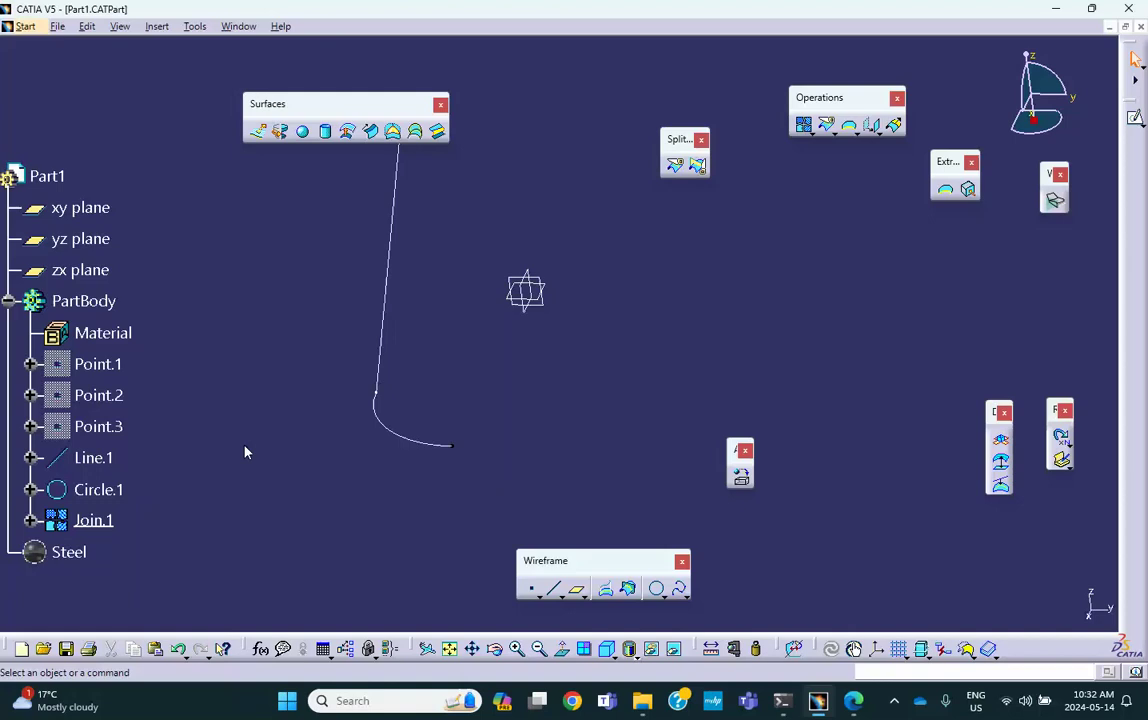
Switch to Generative Structural Analysis and accept a Static Analysis case
left_click(26, 28)
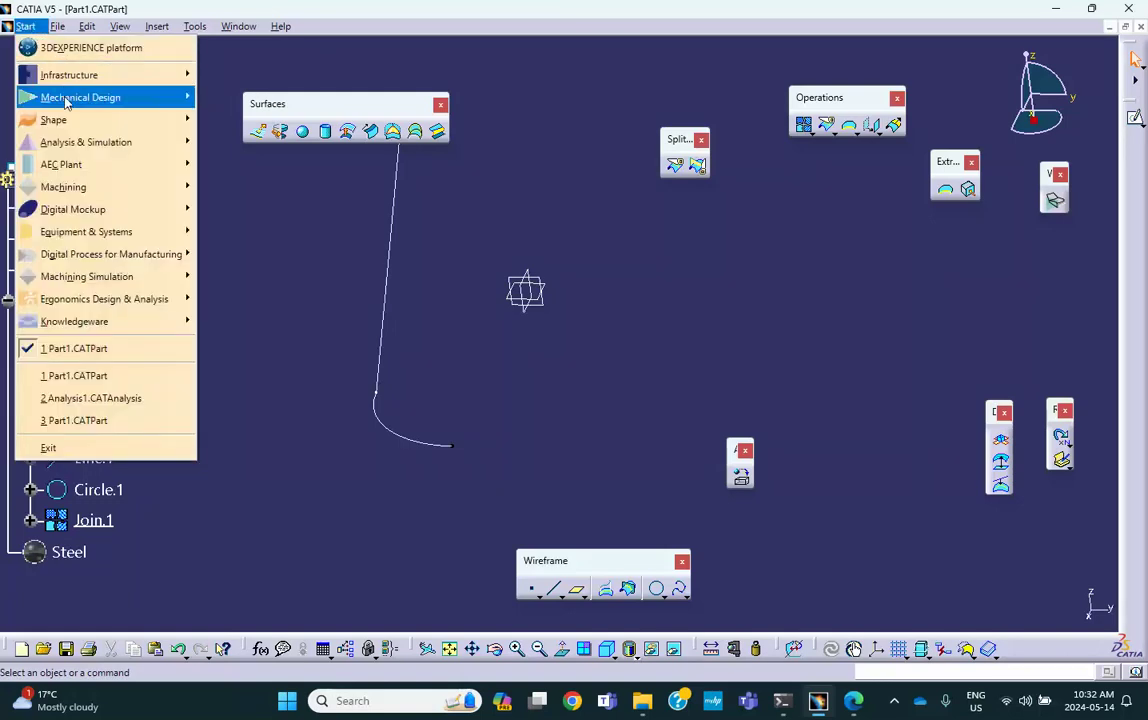
mouse_move(65, 100)
mouse_move(77, 145)
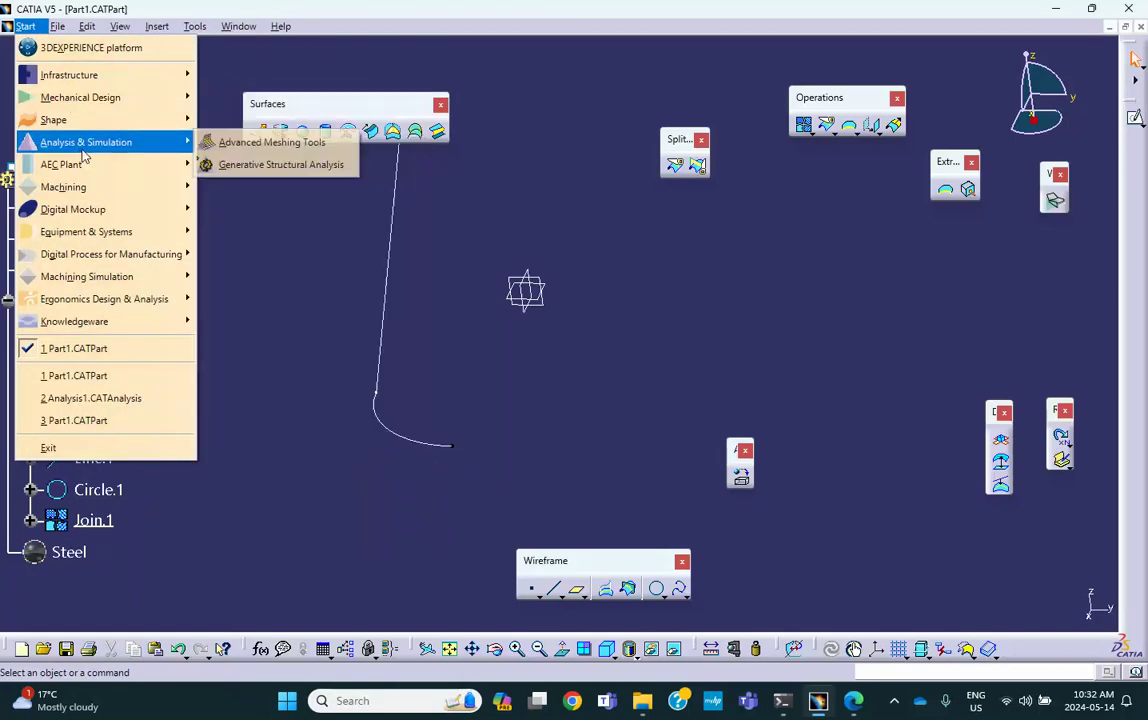
left_click(238, 166)
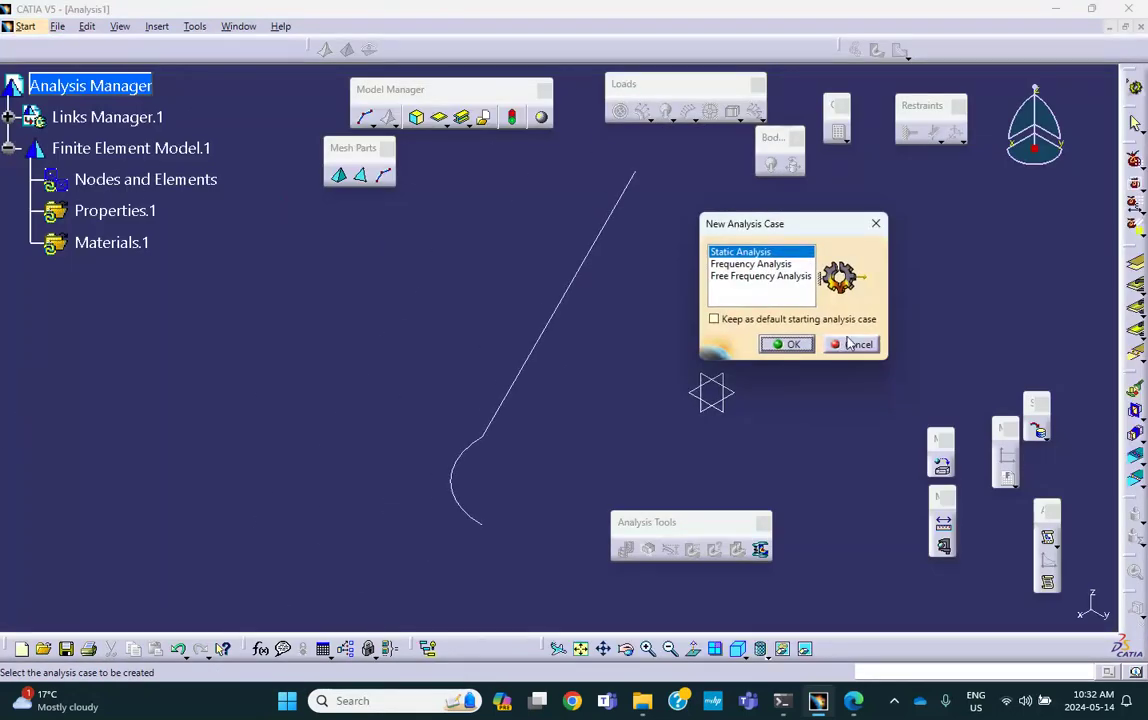
left_click(808, 349)
middle_click_drag(125, 458, 323, 530)
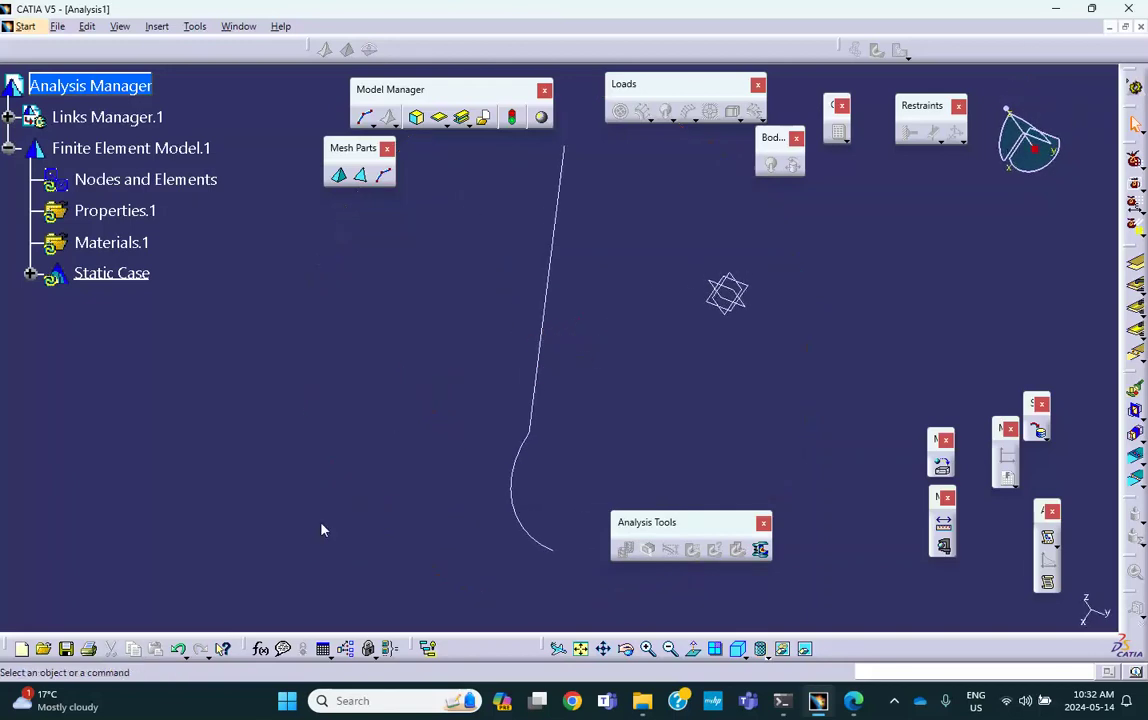
middle_click_drag(445, 500, 441, 405)
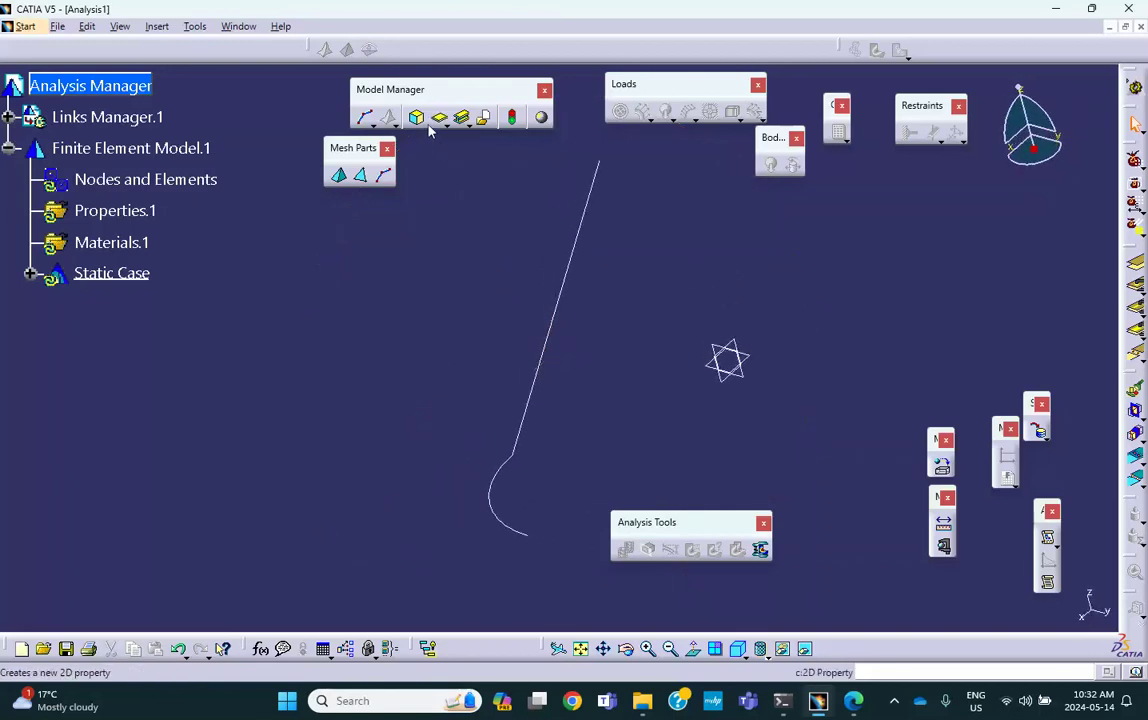
Mesh the rod curve with 1 in beam elements as 1D Mesh.1
left_click(385, 180)
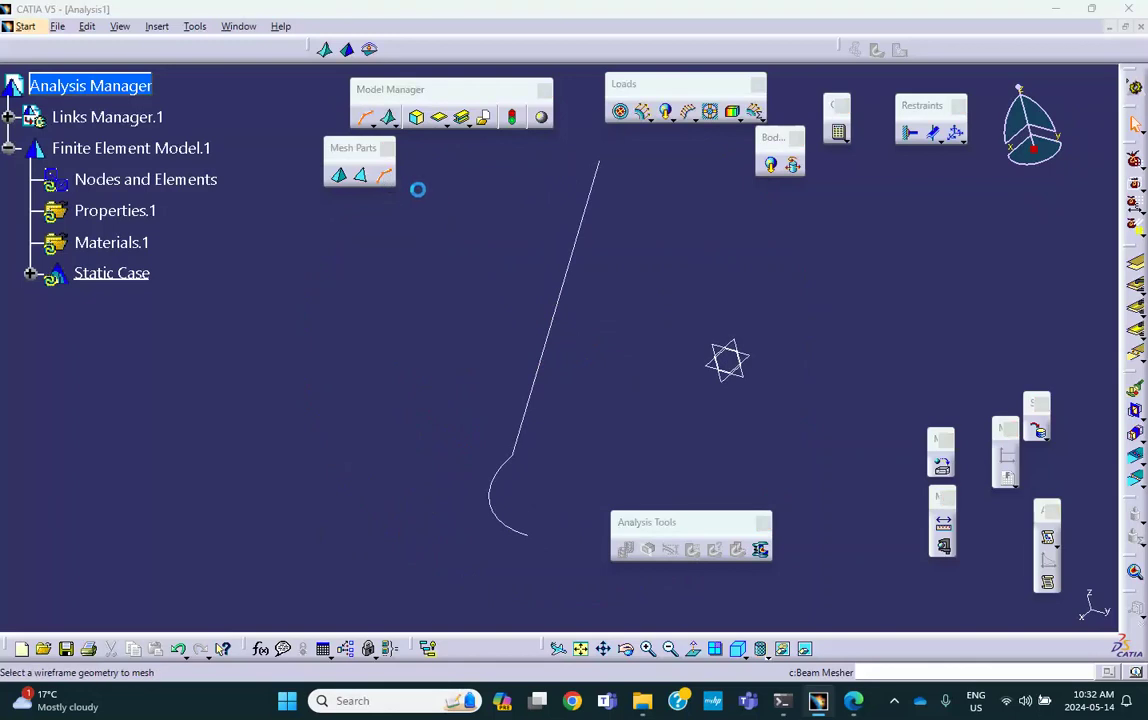
left_click(556, 305)
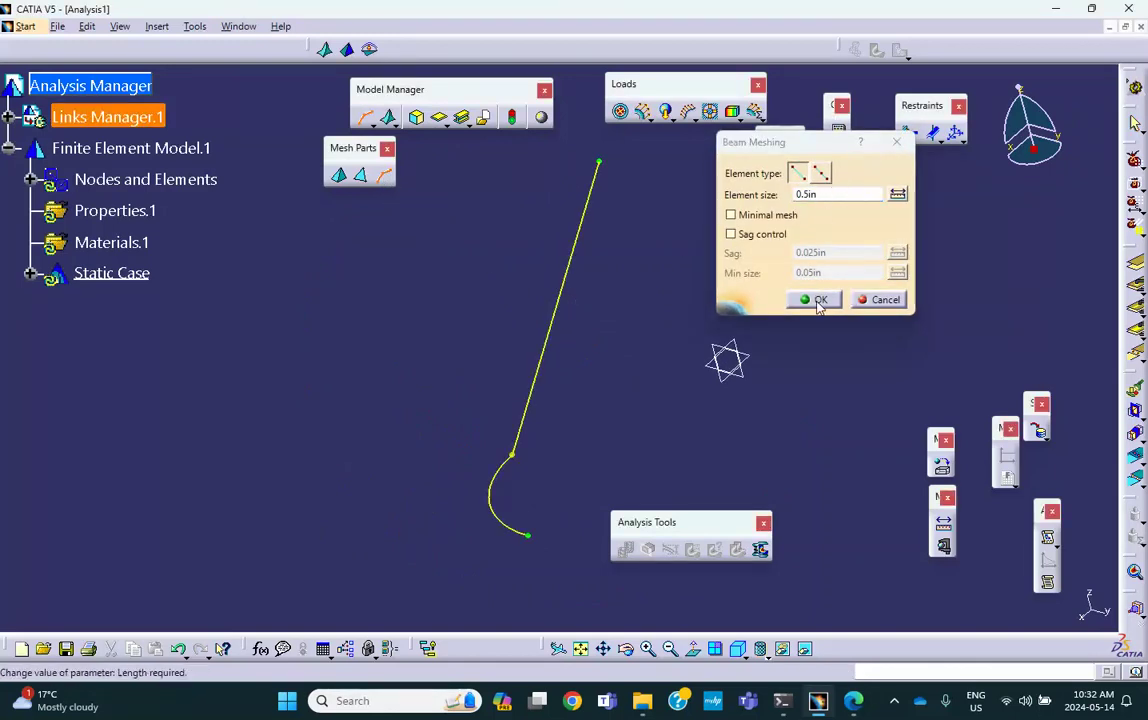
double_click(825, 194)
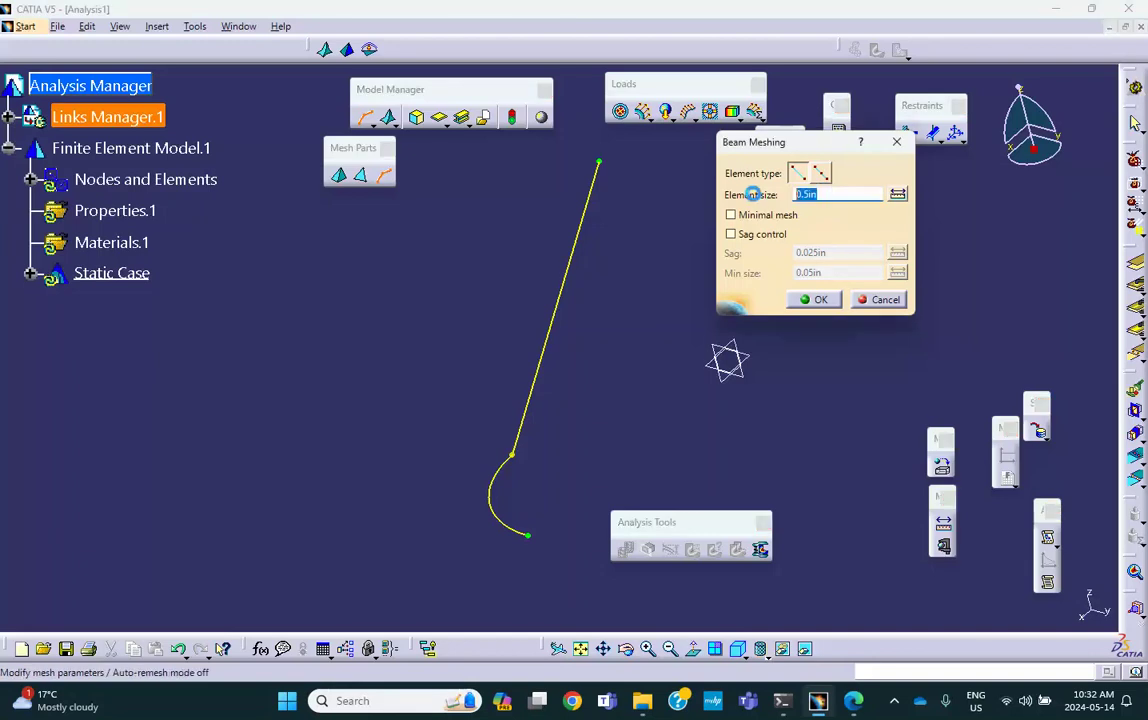
left_click(814, 299)
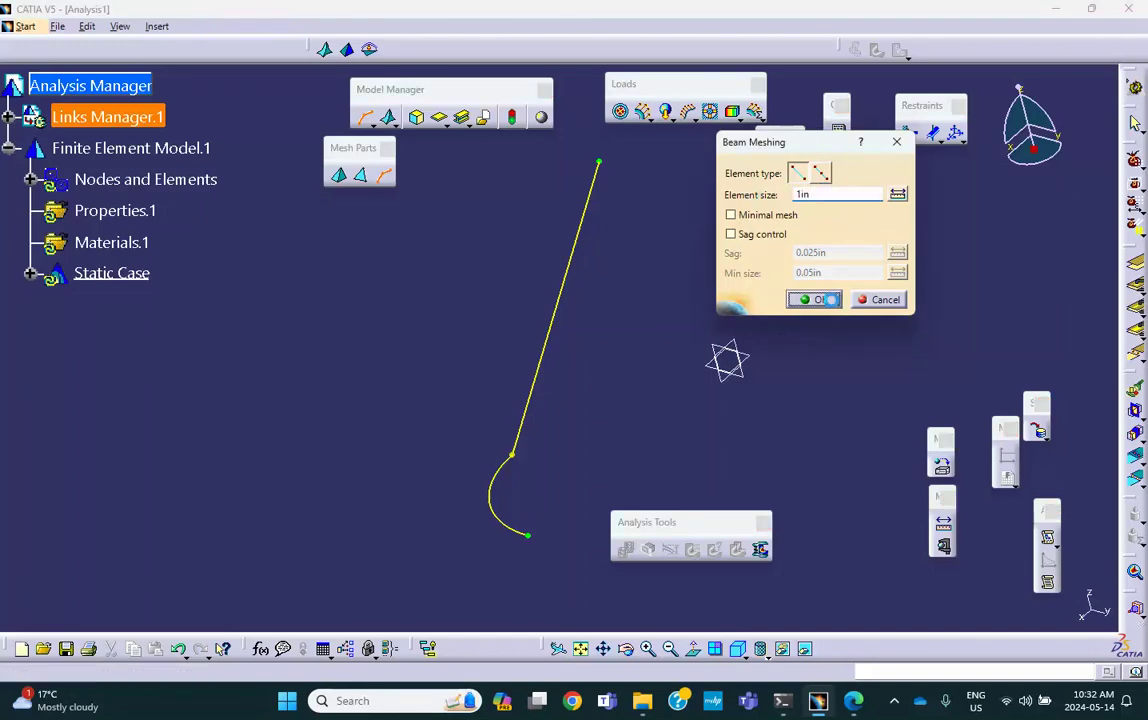
Request Mesh Visualization from the Nodes and Elements context menu
left_click(31, 181)
right_click(113, 180)
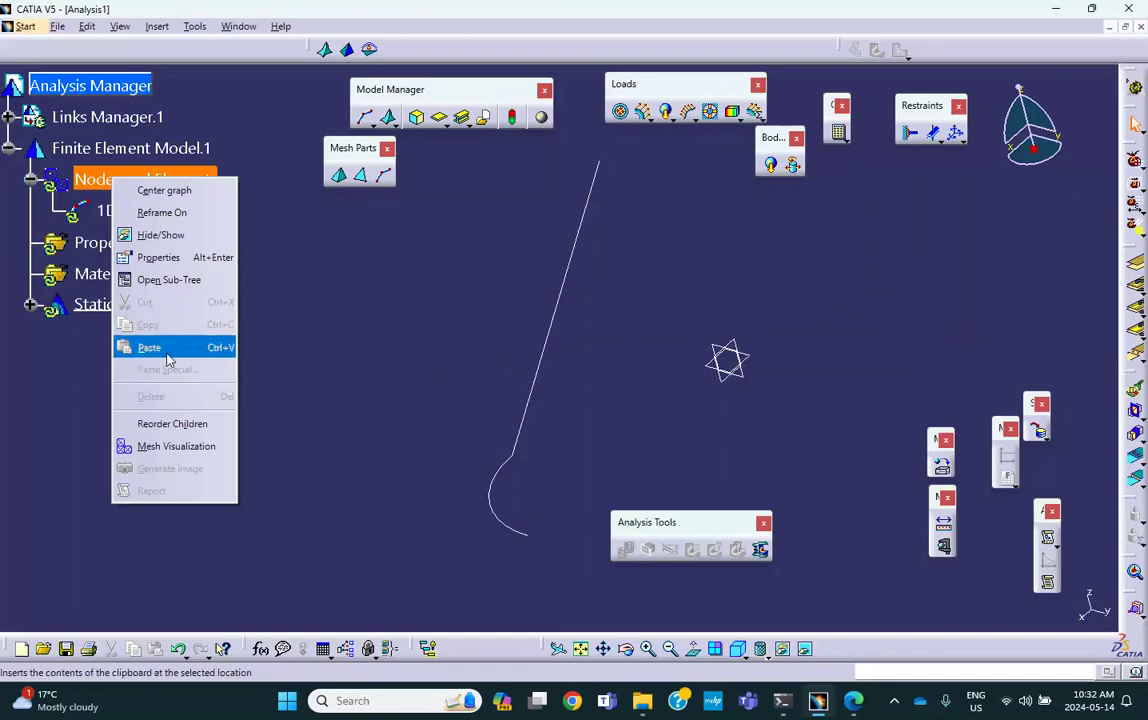
left_click(190, 446)
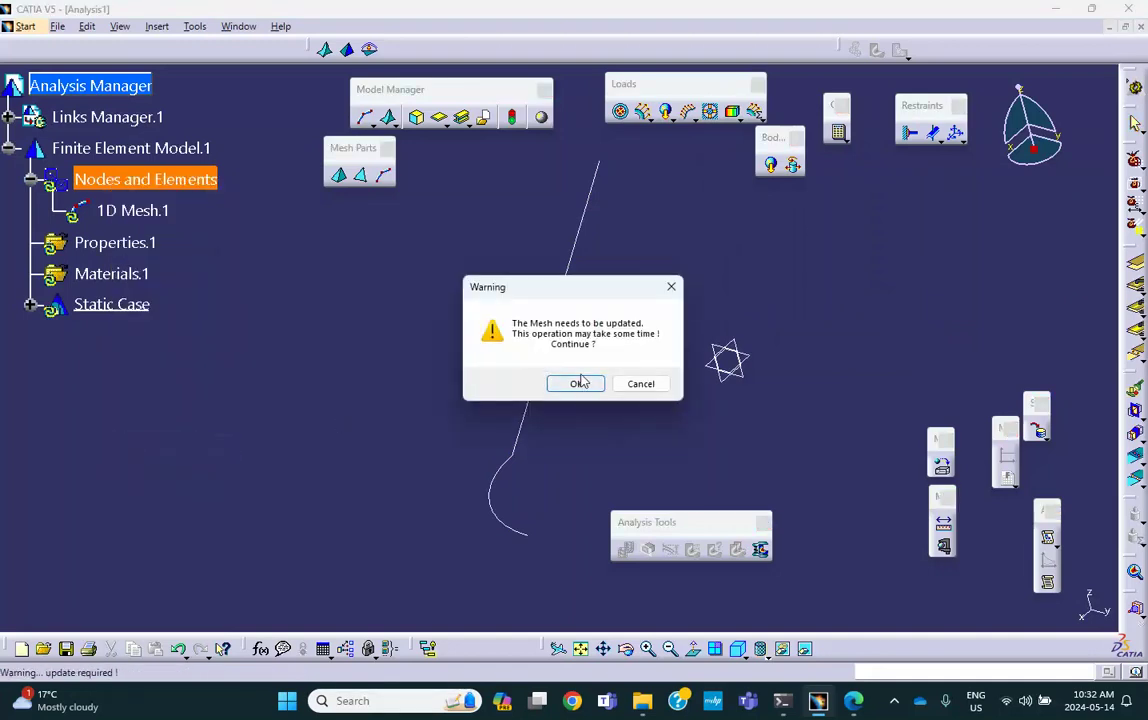
Update the mesh to display Mesh.1 and reposition the view around the bend
left_click(585, 385)
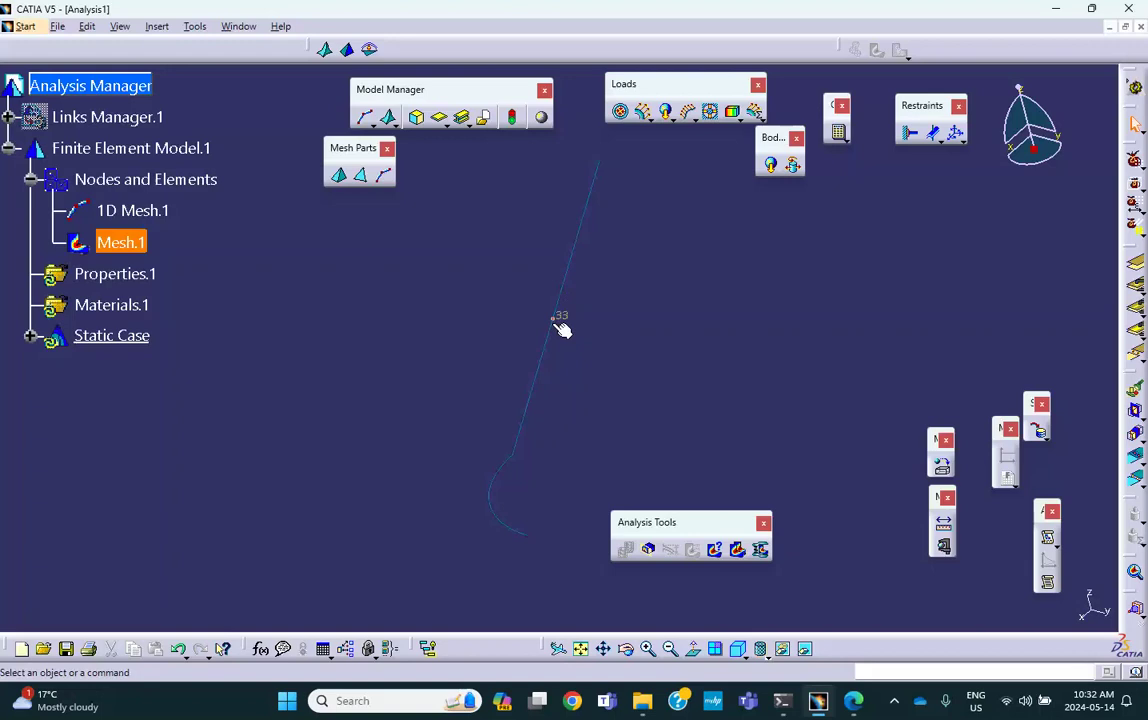
left_click(530, 464)
middle_click(547, 440)
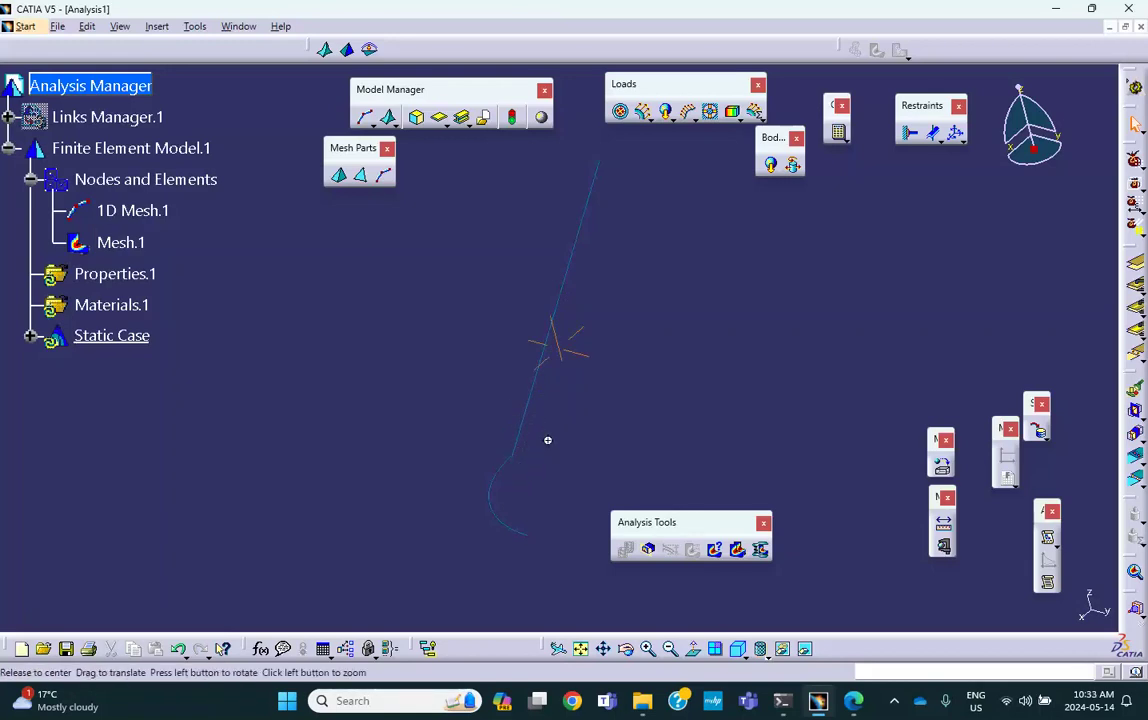
middle_click_drag(547, 440, 463, 254)
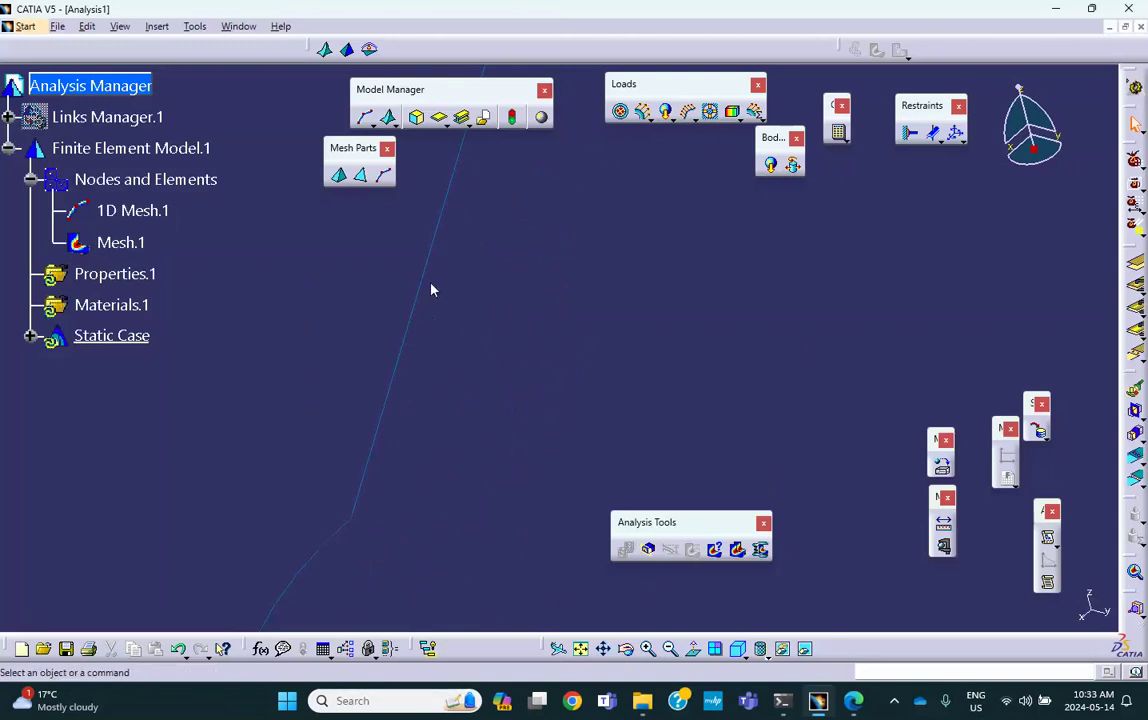
middle_click_drag(430, 290, 440, 381)
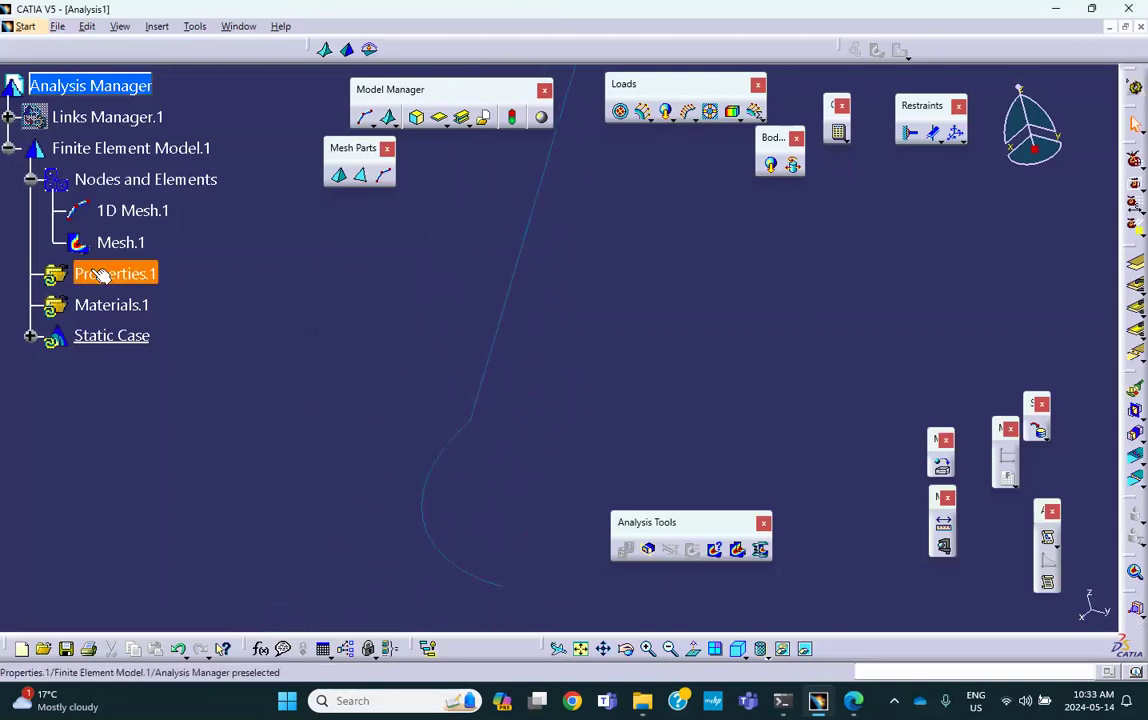
Deactivate Mesh.1 and bring the lab activity PDF forward
right_click(126, 244)
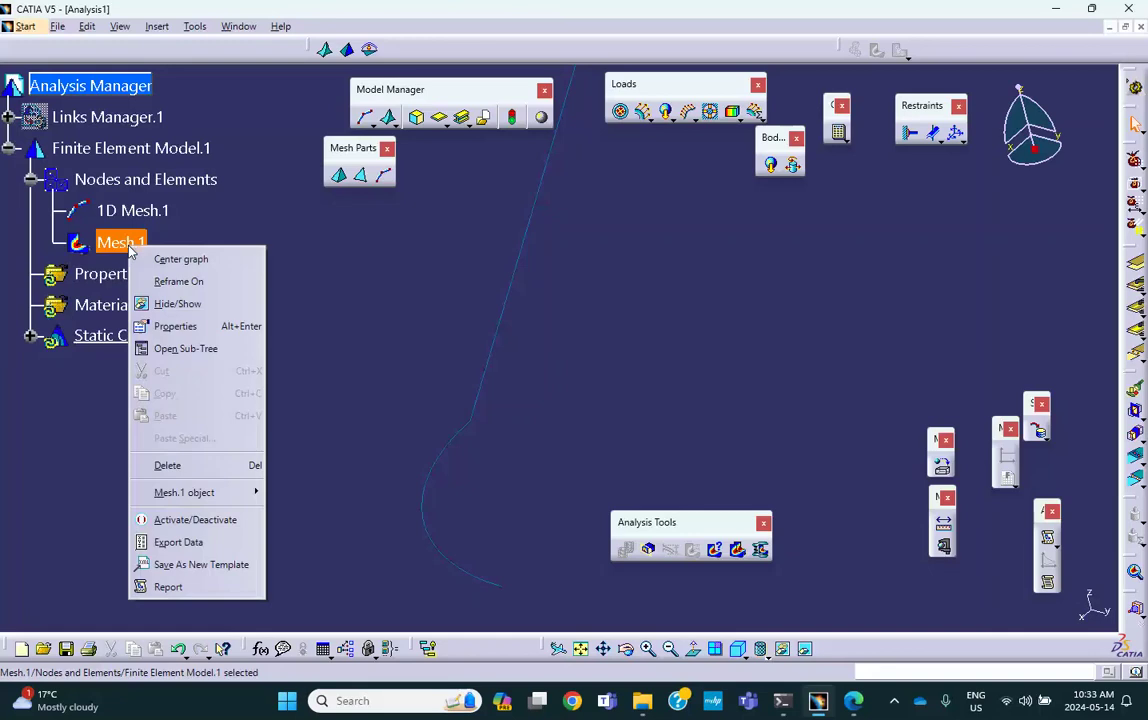
left_click(210, 520)
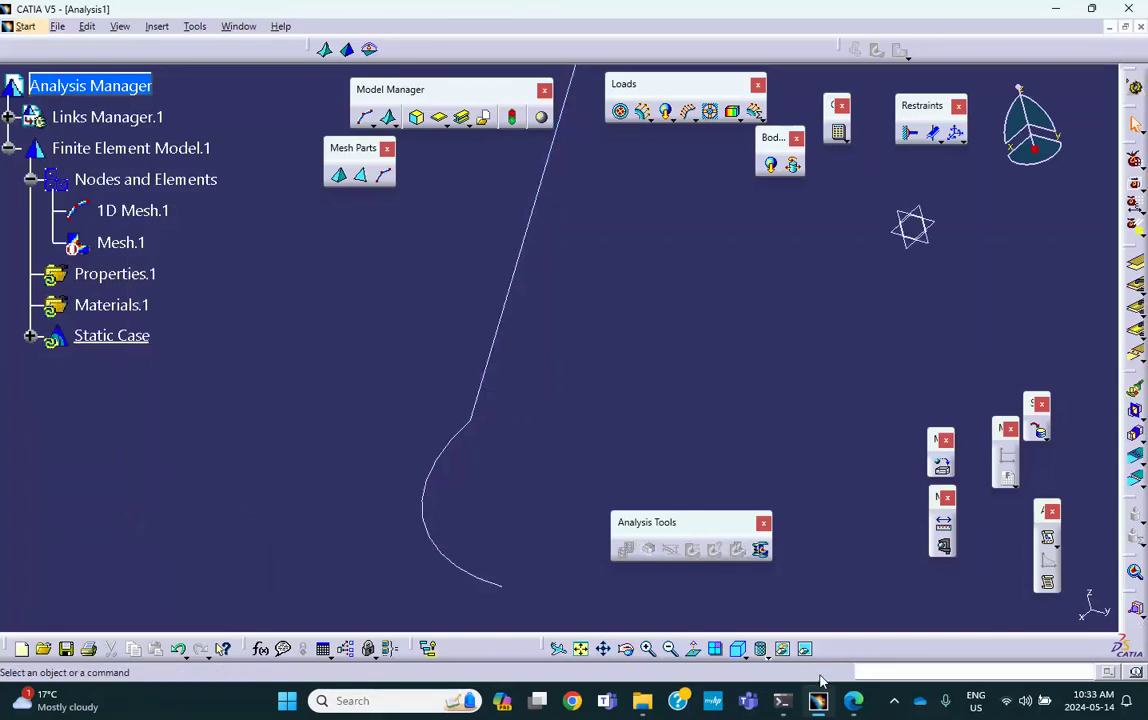
left_click(853, 700)
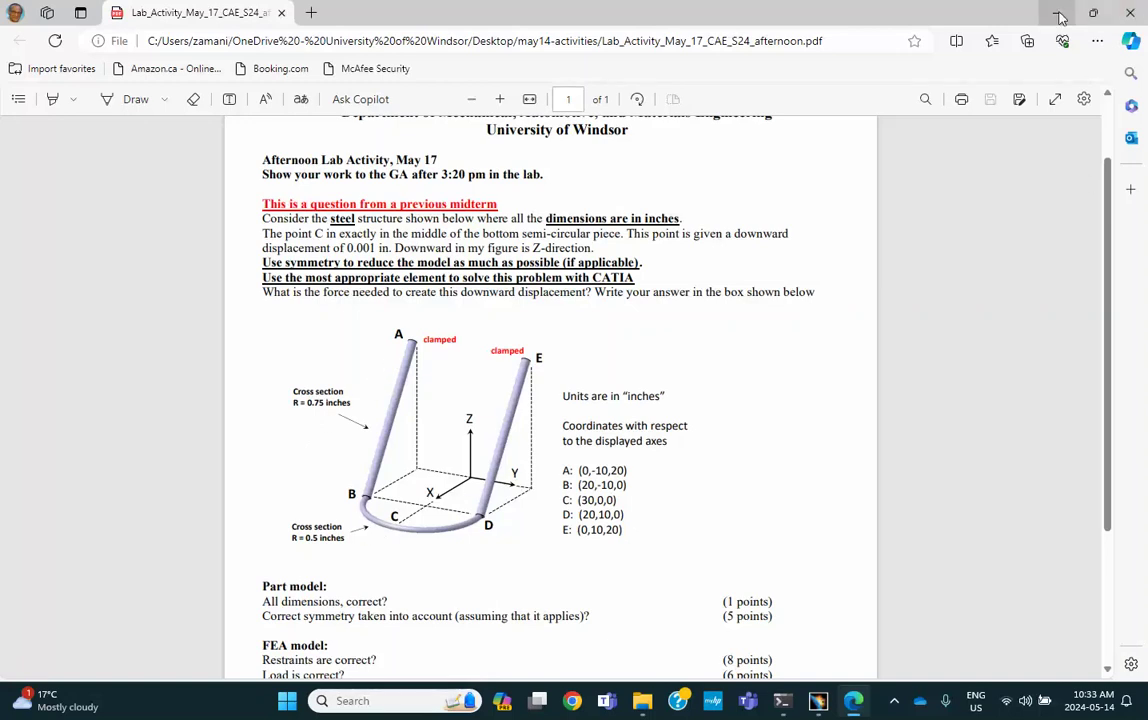
key("alt+Tab")
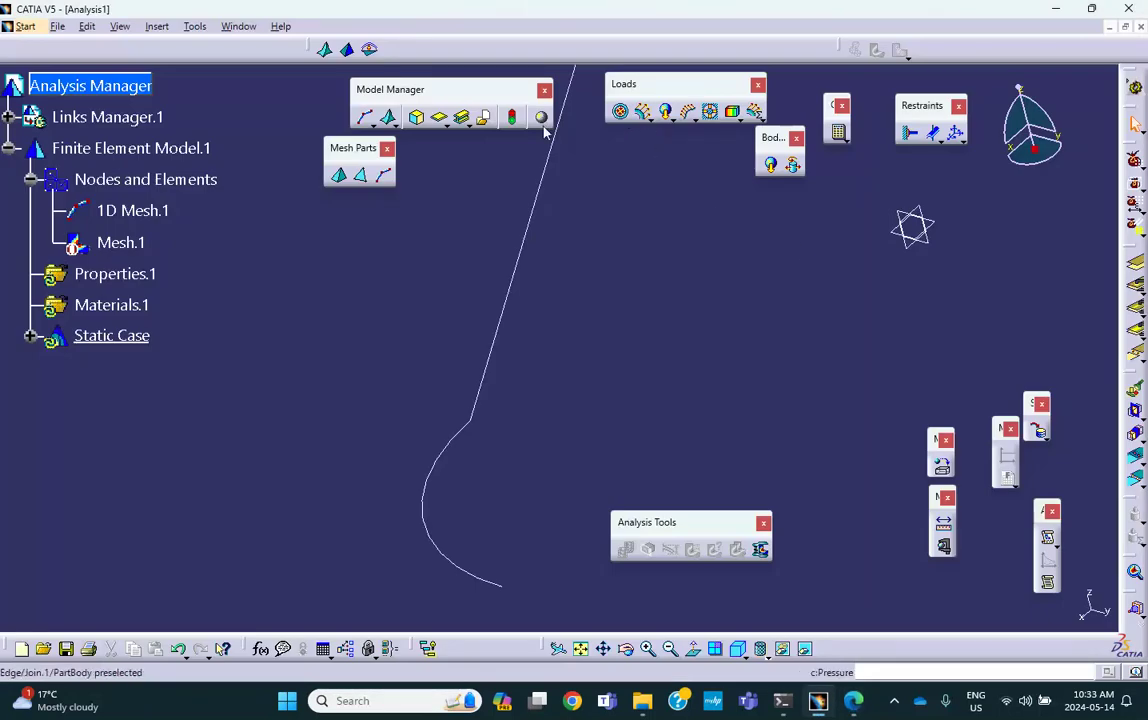
Create 1D Property.1 on the rod curve as a Steel cylinder of 0.75 in radius
left_click(459, 117)
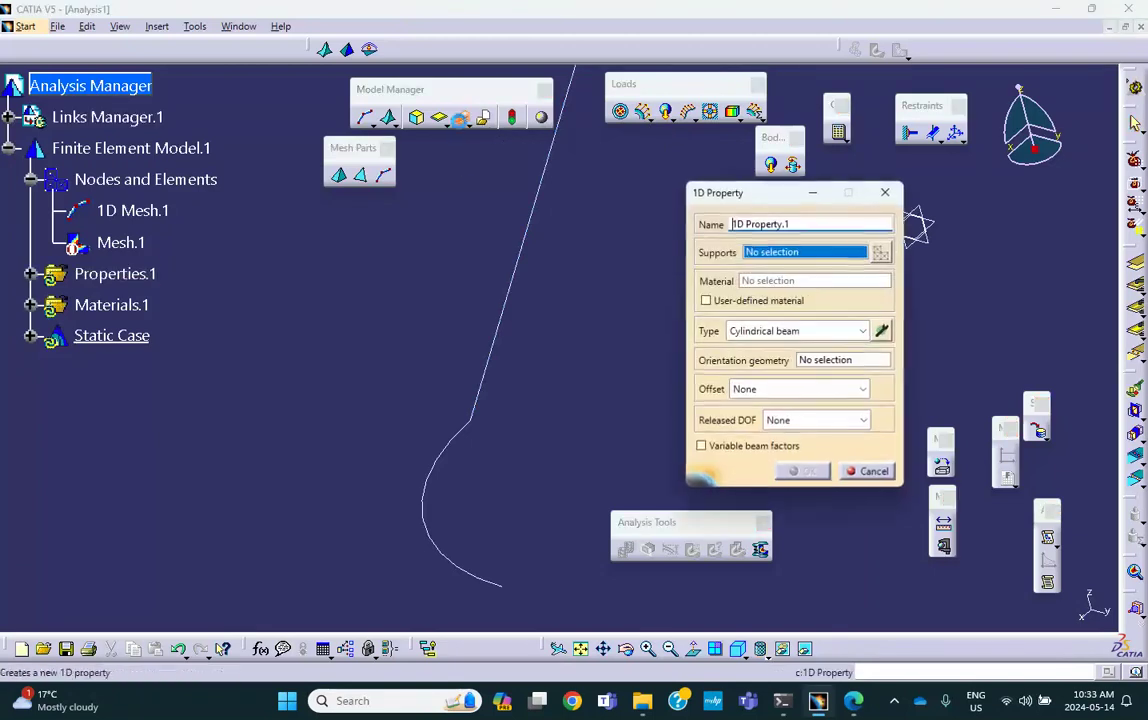
left_click(540, 243)
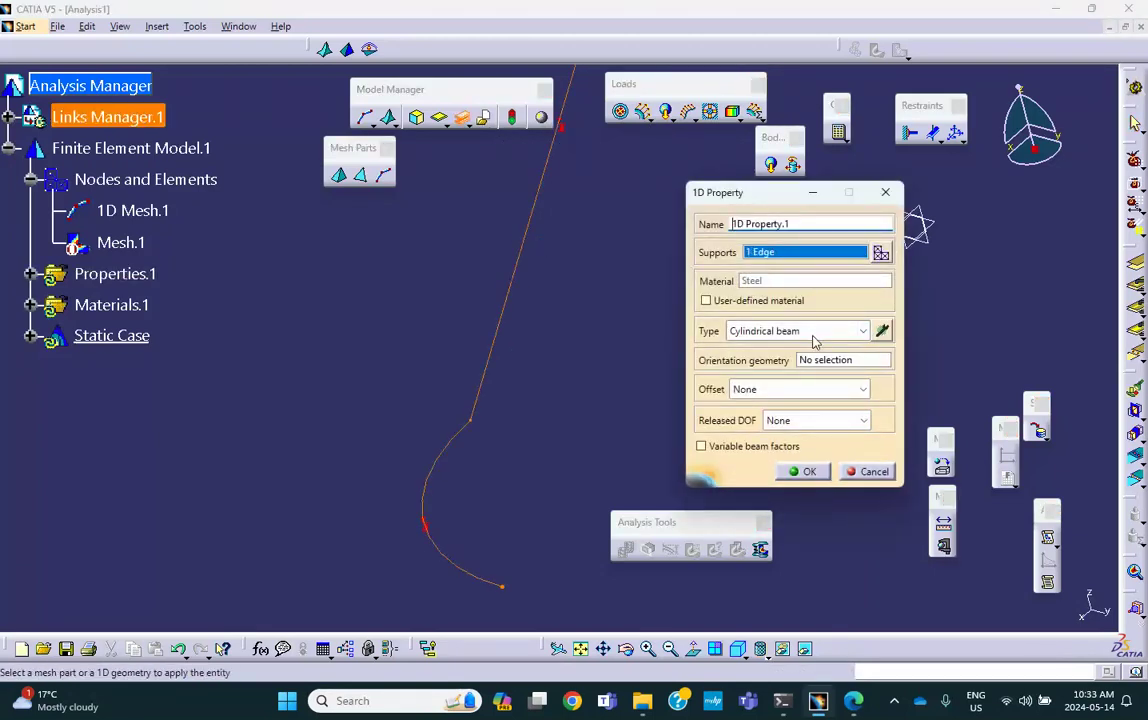
left_click(881, 330)
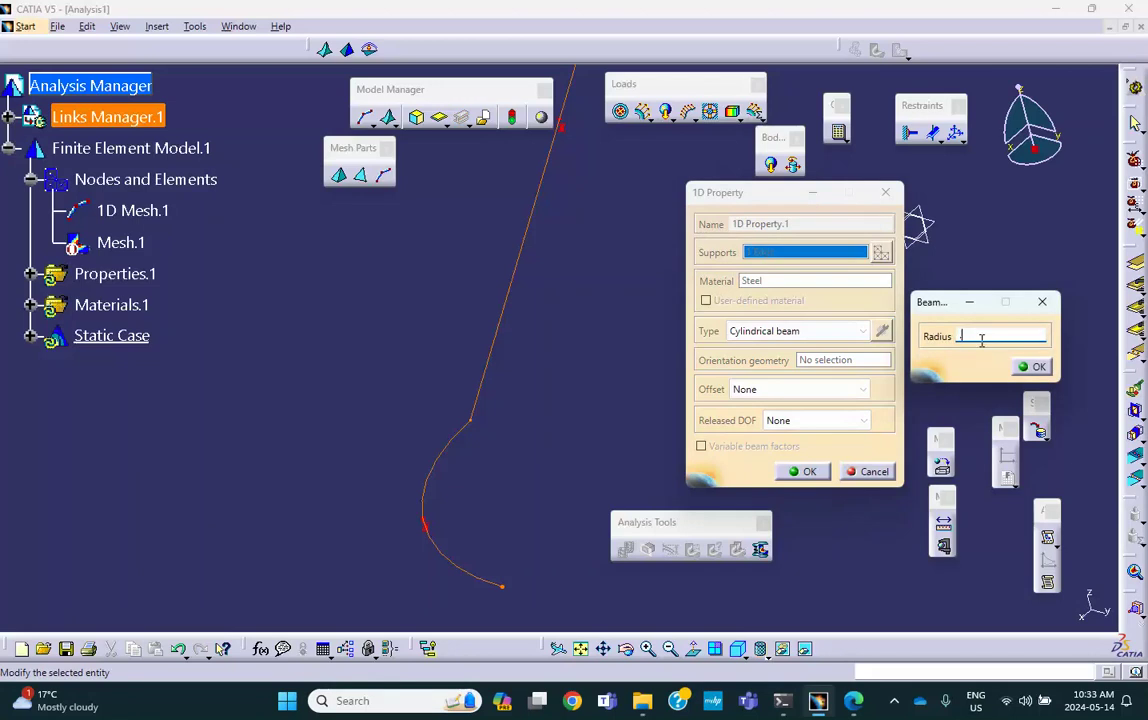
key("Return")
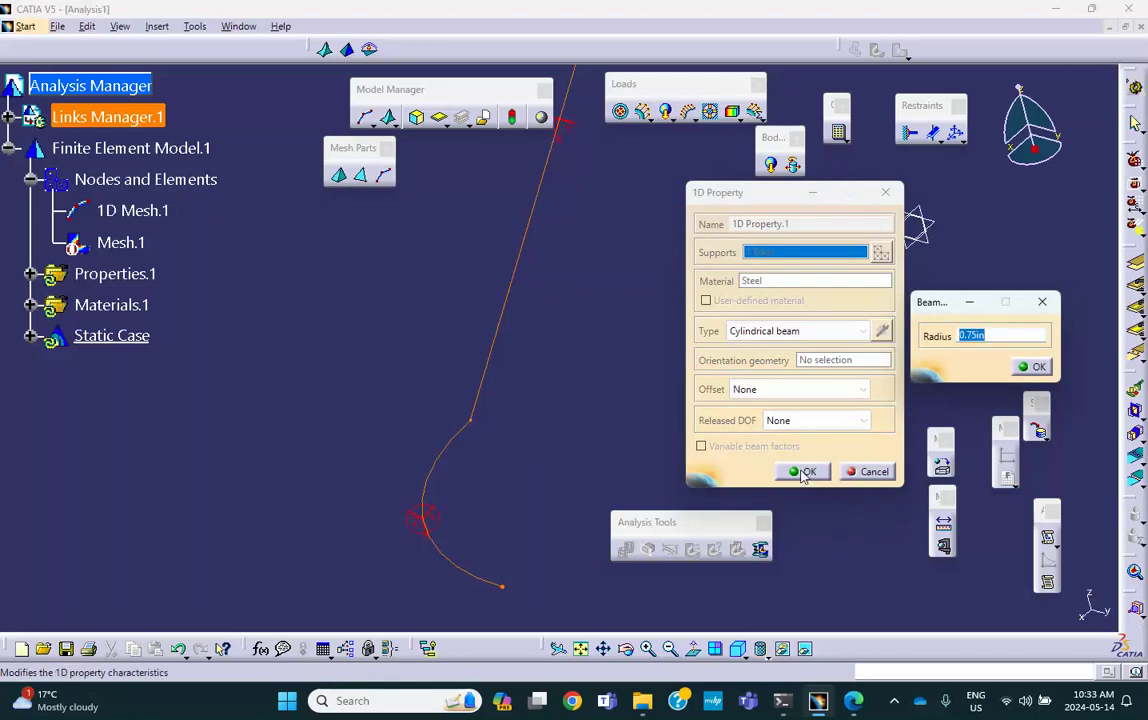
key("Return")
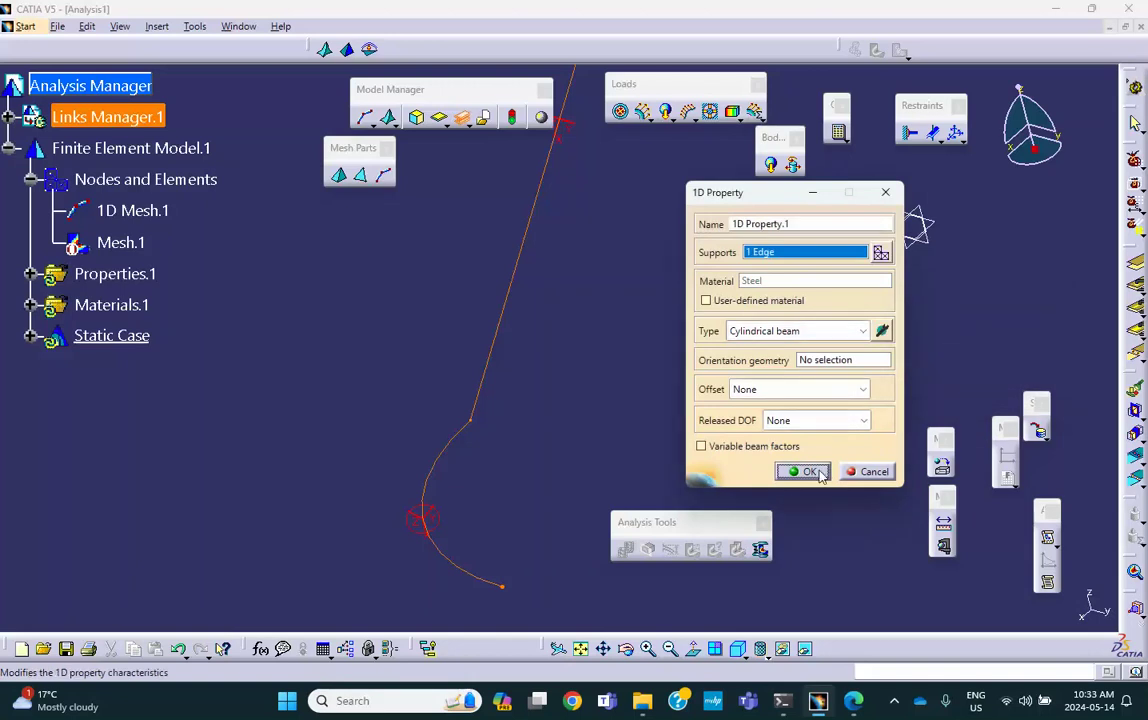
left_click(800, 470)
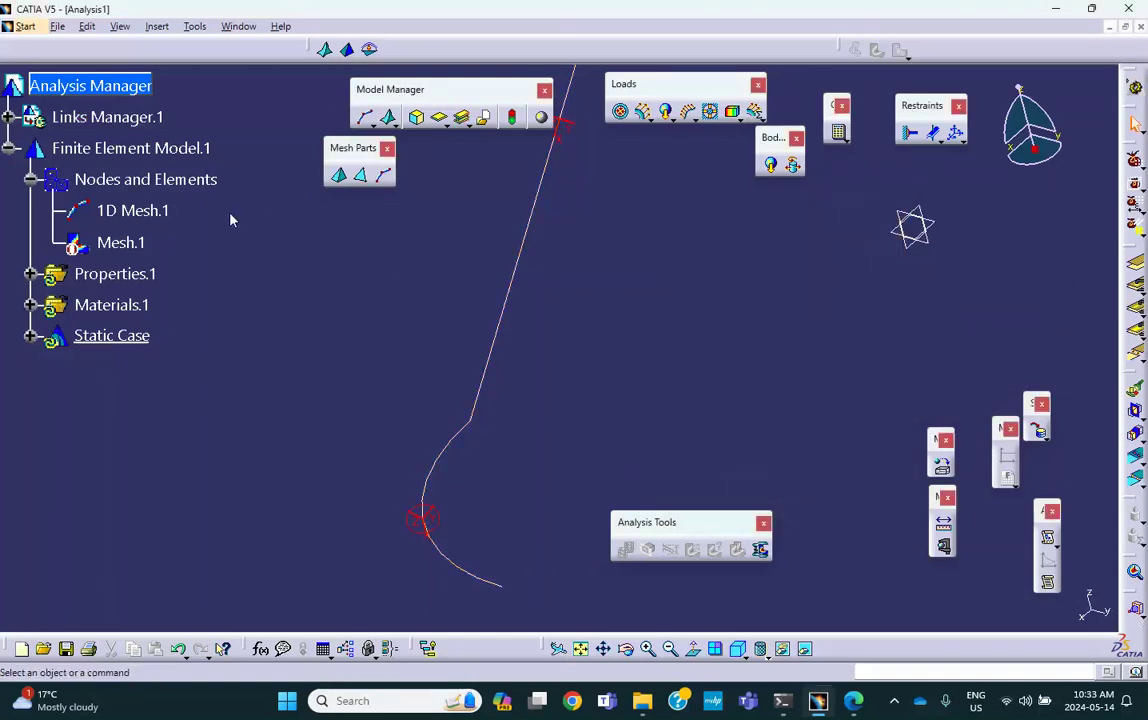
Create a local 1D property on the lower curved edge as a steel cylindrical beam of radius 0.5
left_click(31, 275)
left_click(123, 304)
right_click(121, 305)
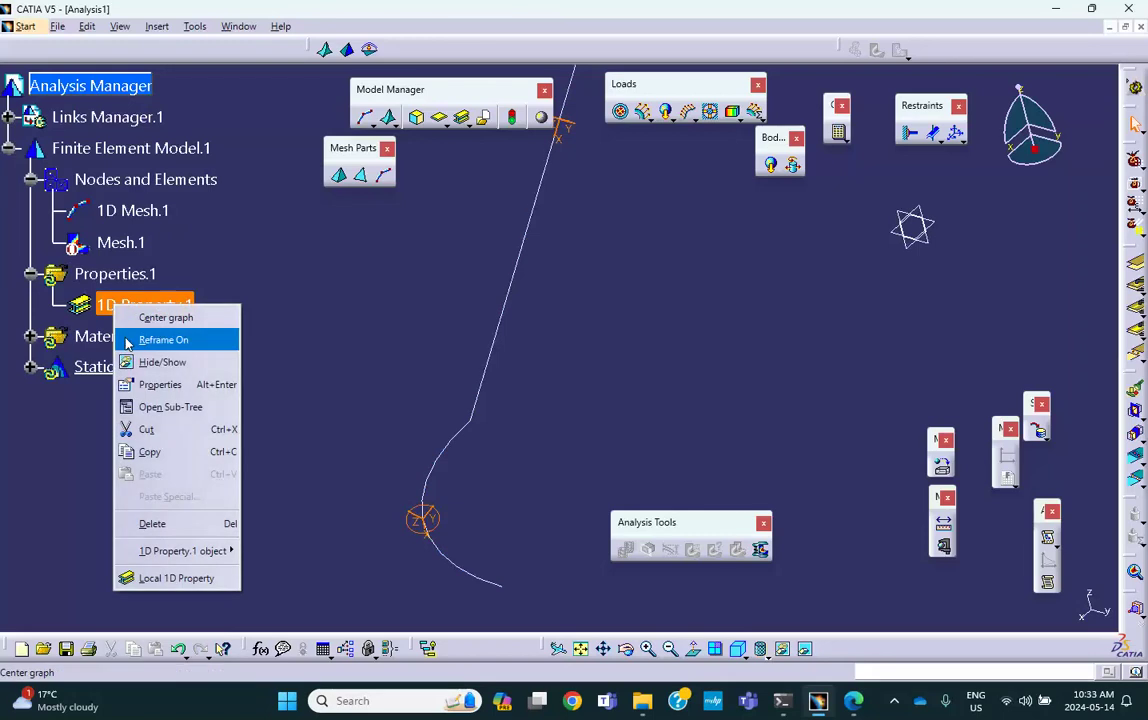
left_click(170, 578)
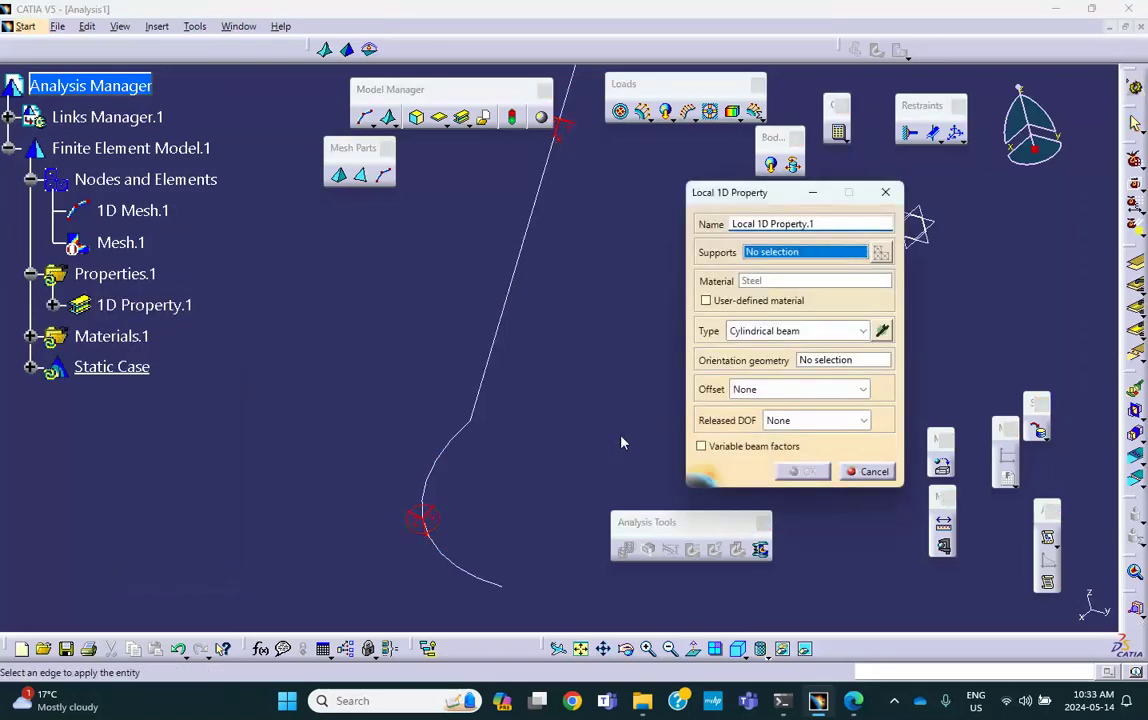
left_click(441, 469)
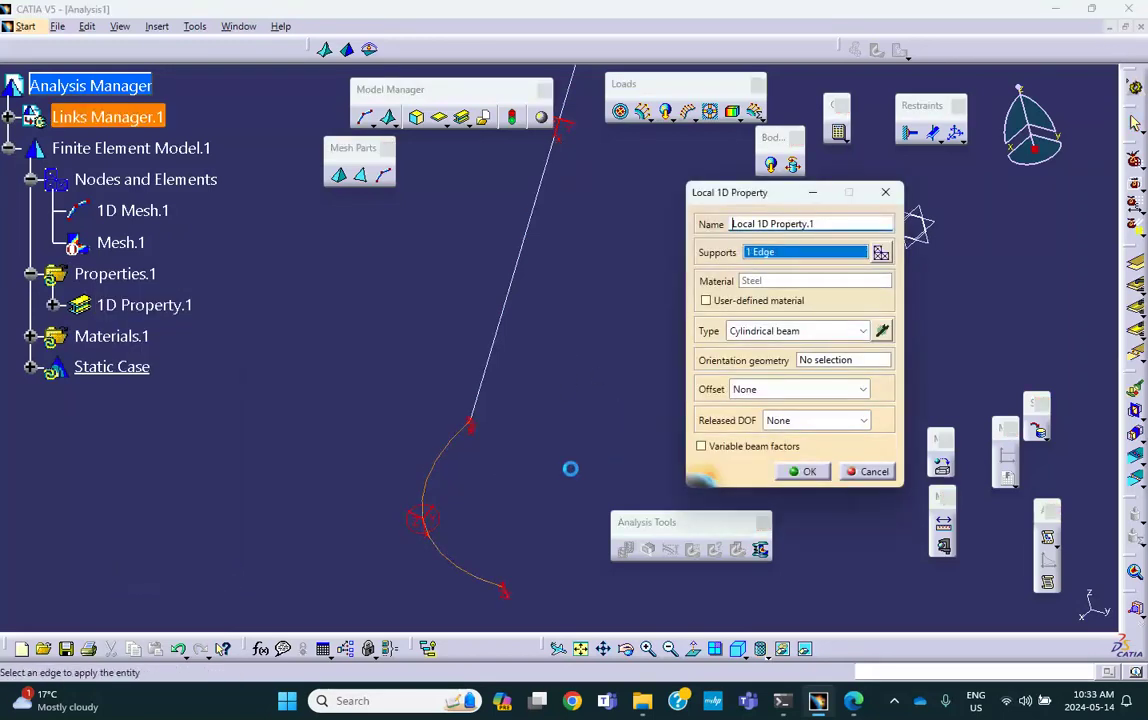
left_click(884, 332)
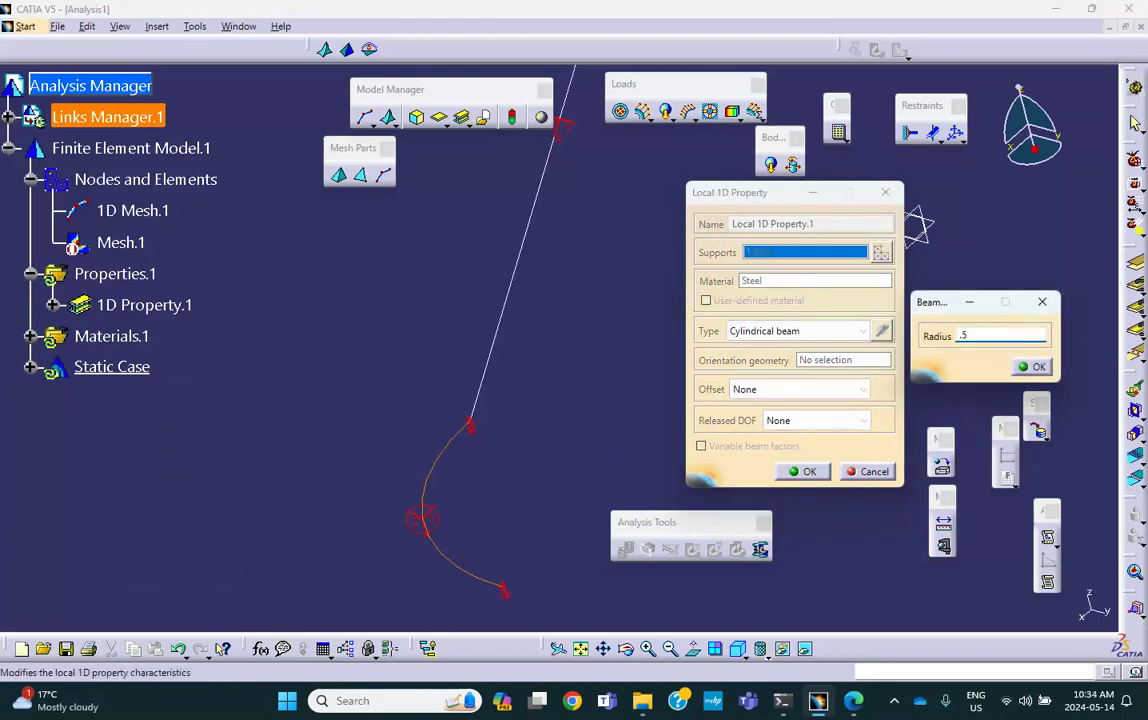
left_click(1035, 367)
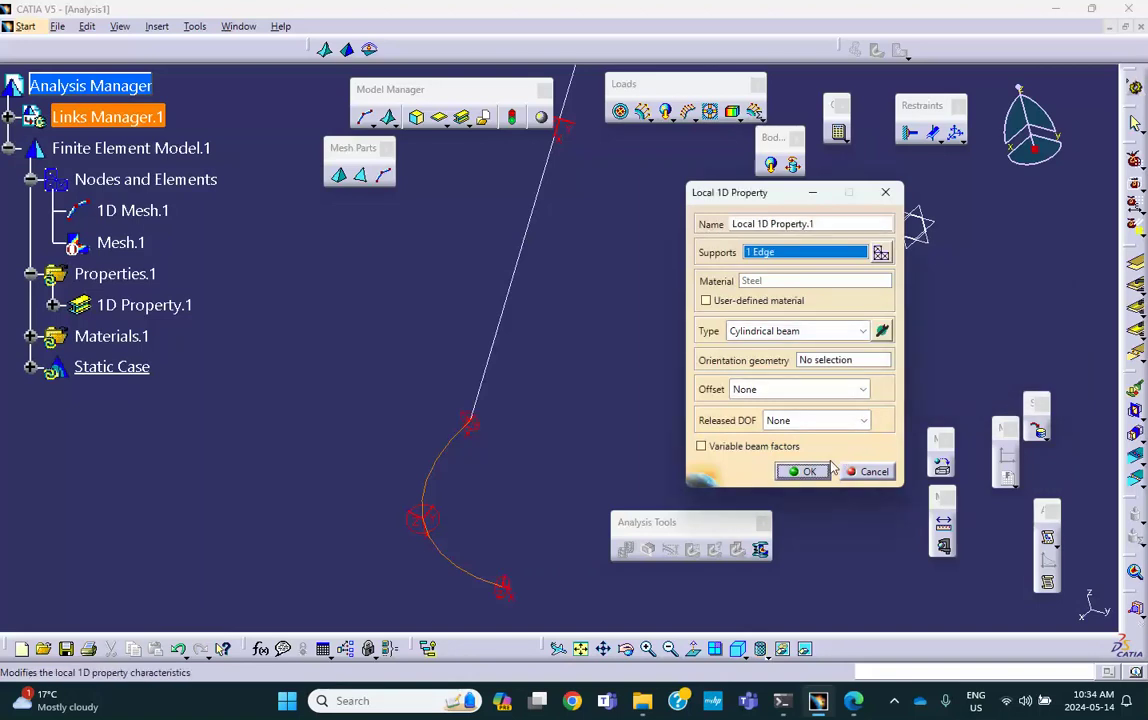
left_click(803, 471)
Reframe the whole curved rod and hide the 1D property symbols
middle_click_drag(545, 195, 515, 154)
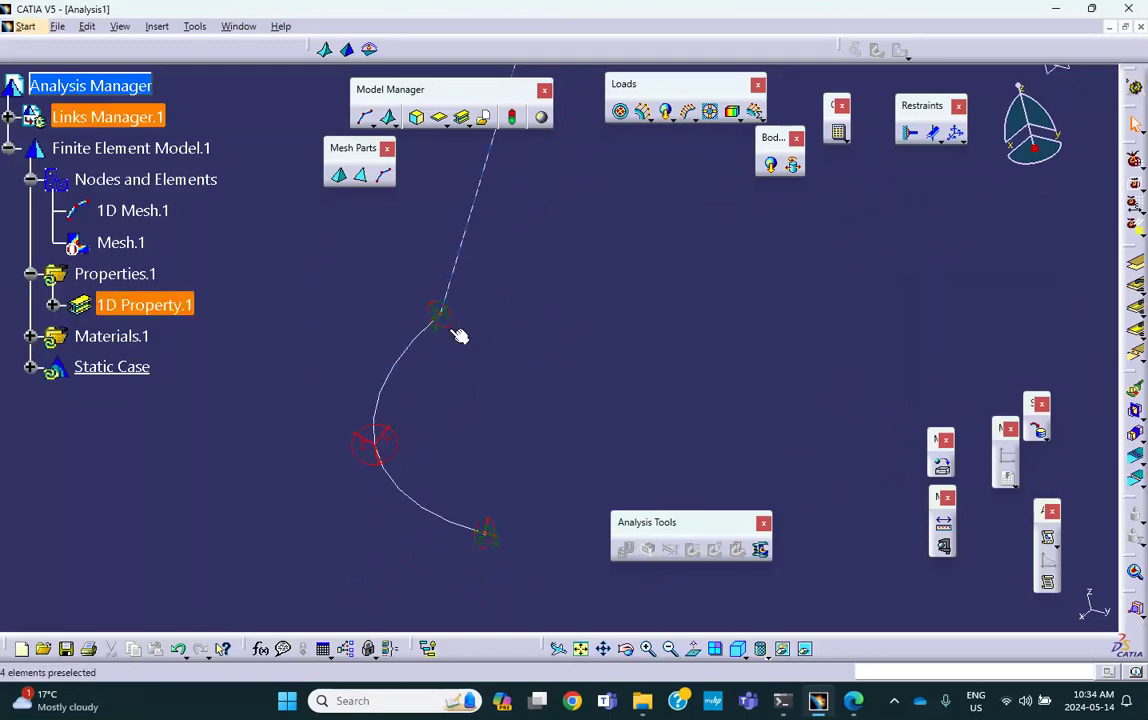
middle_click_drag(551, 346, 500, 366)
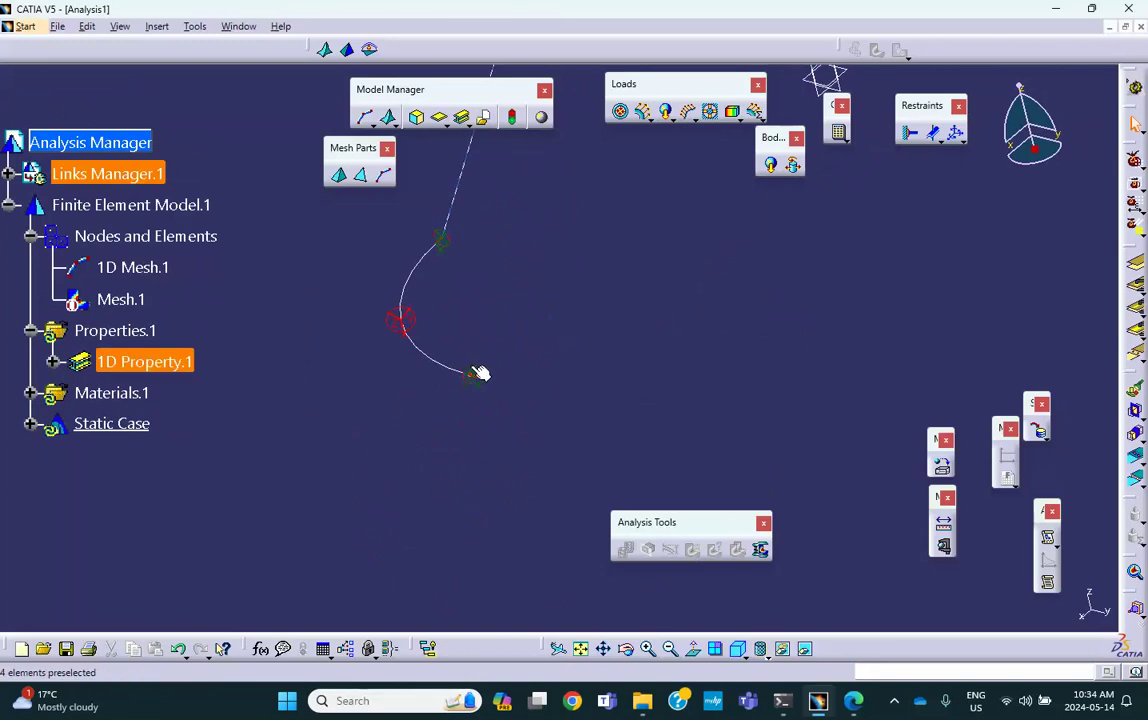
right_click(478, 374)
left_click(539, 422)
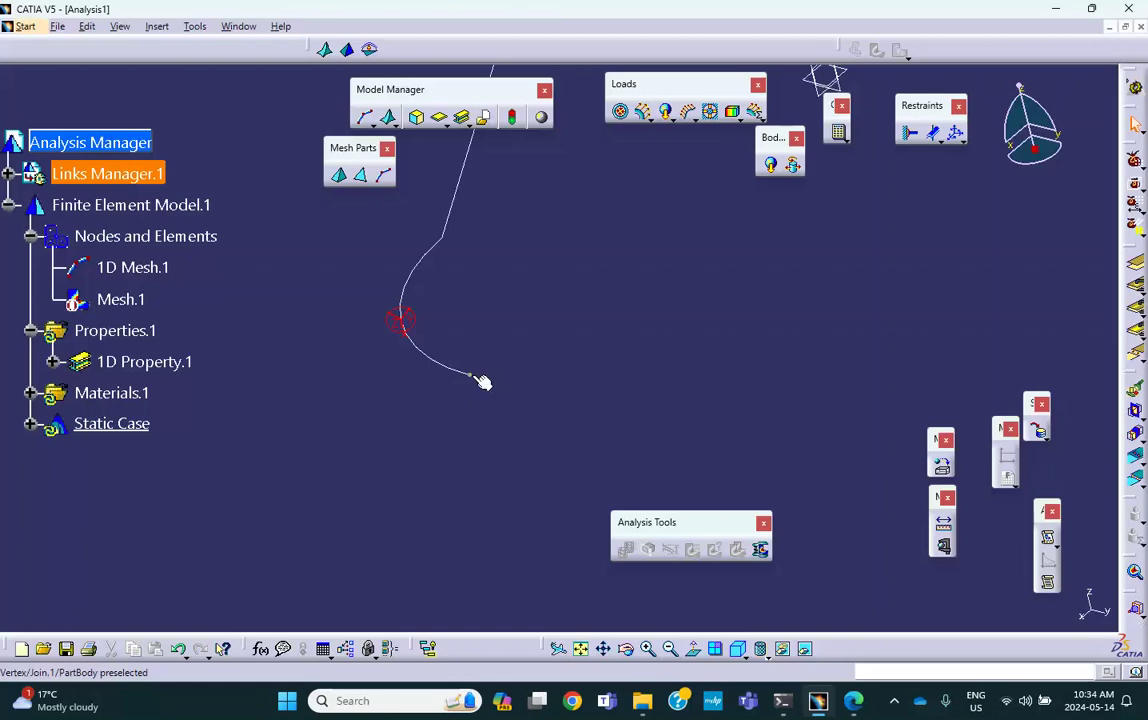
Check the lab activity PDF, then return to the analysis
mouse_move(818, 708)
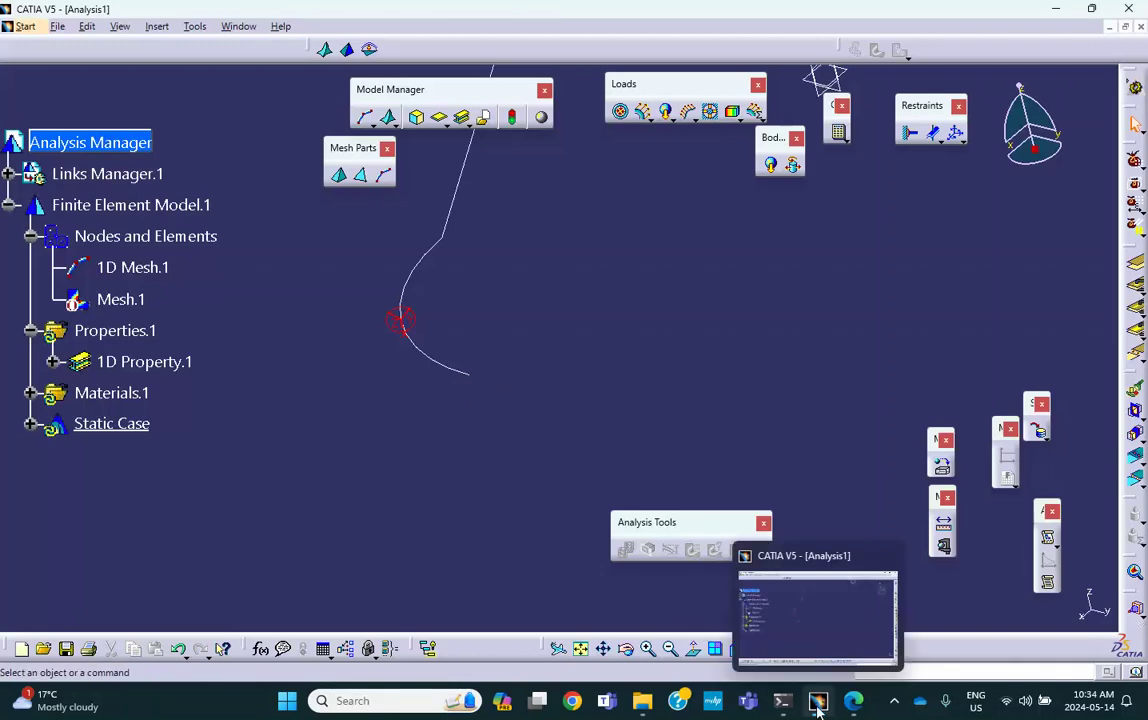
left_click(853, 701)
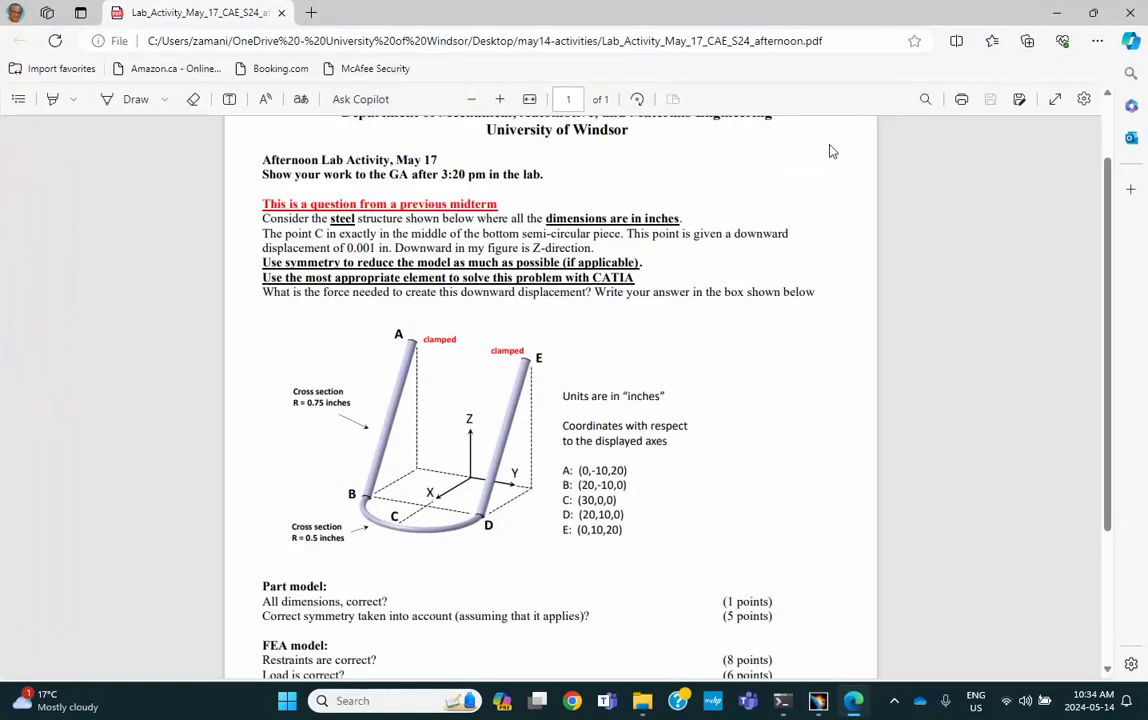
left_click(1056, 13)
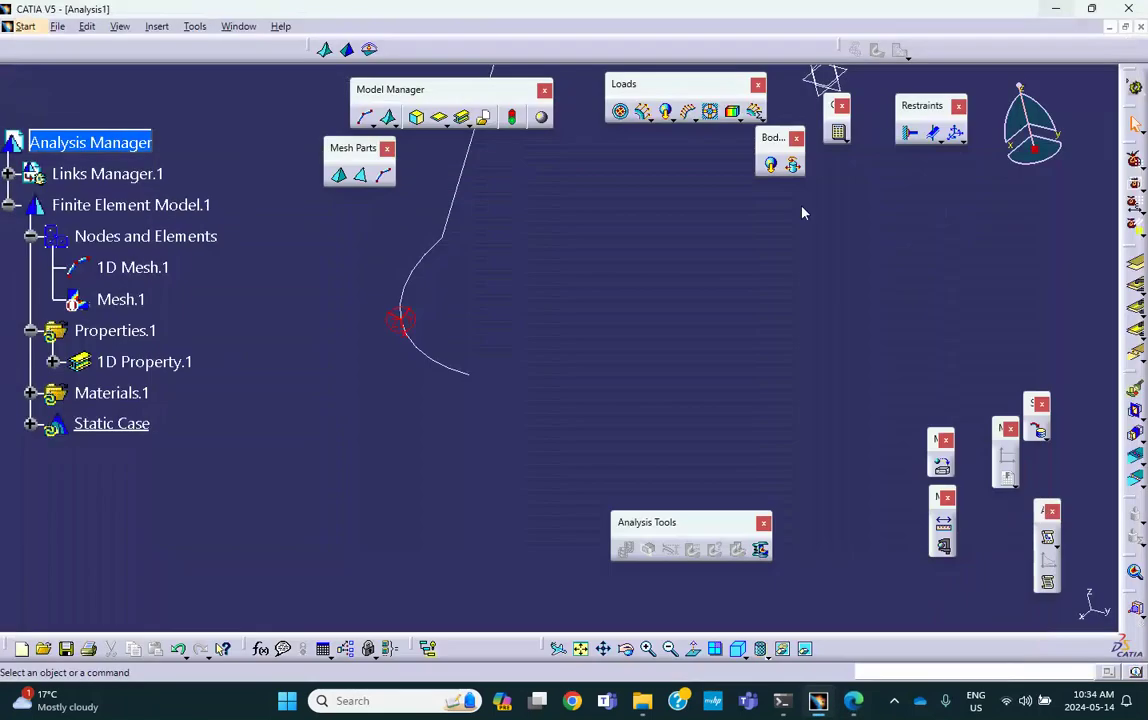
Add a user-defined restraint named 'symmetry' on the curve's end vertex, blocking translation 2 and rotations 1 and 3
left_click(957, 136)
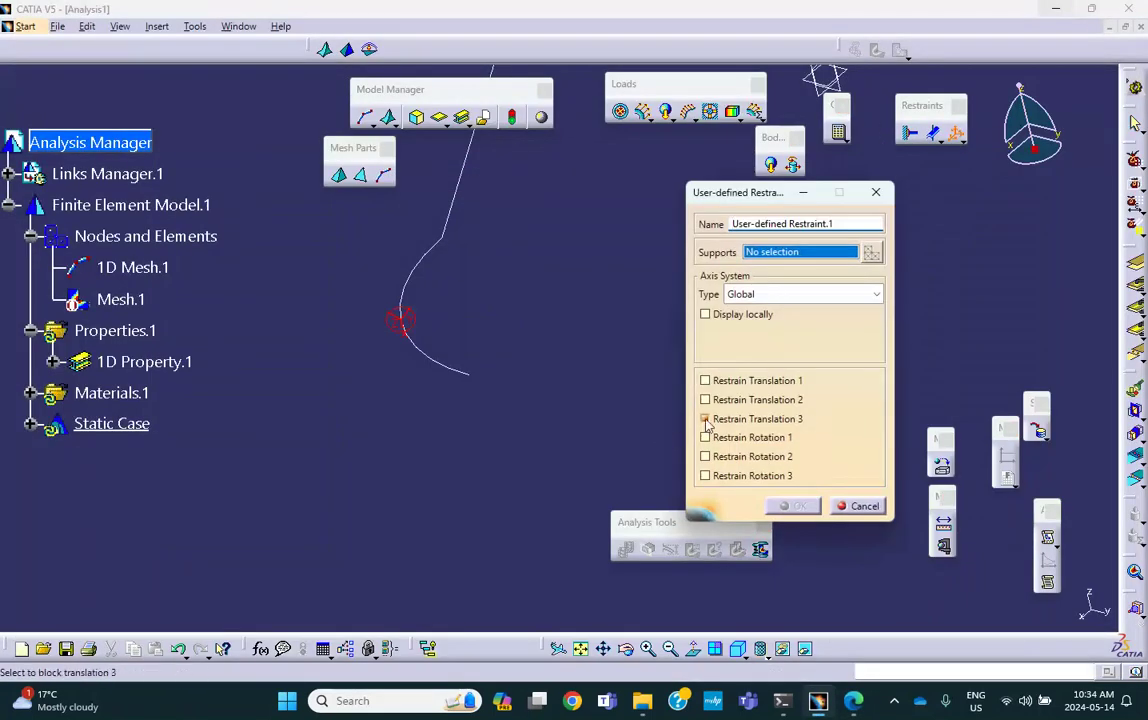
left_click(469, 374)
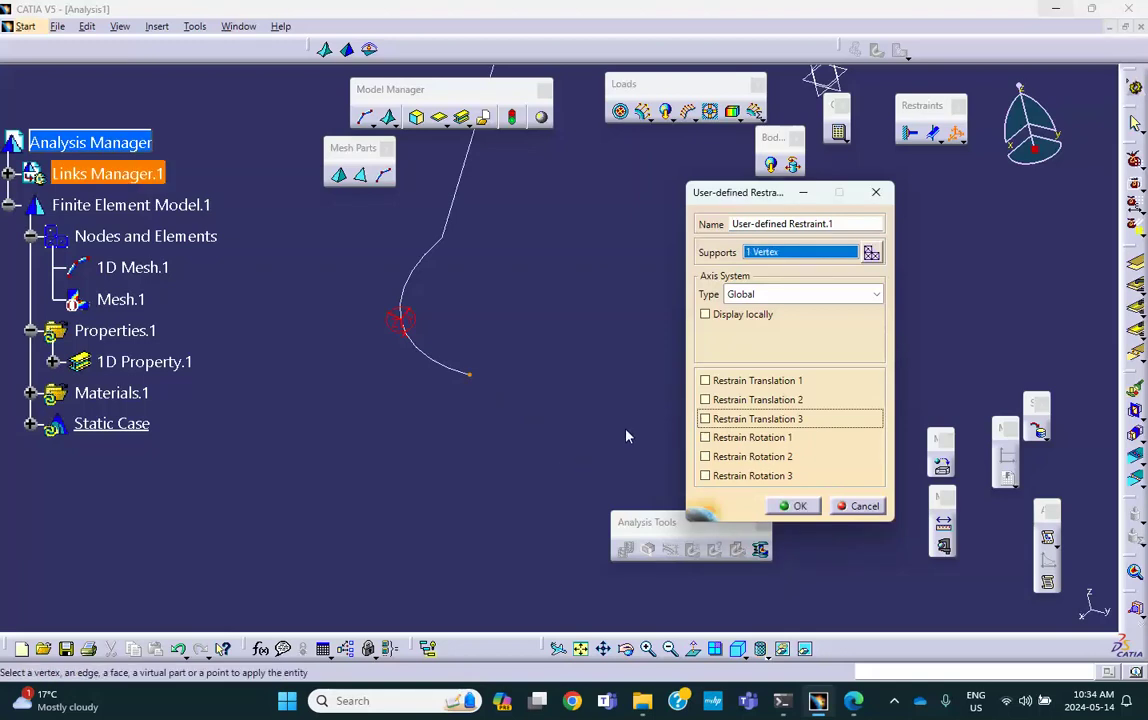
left_click(705, 400)
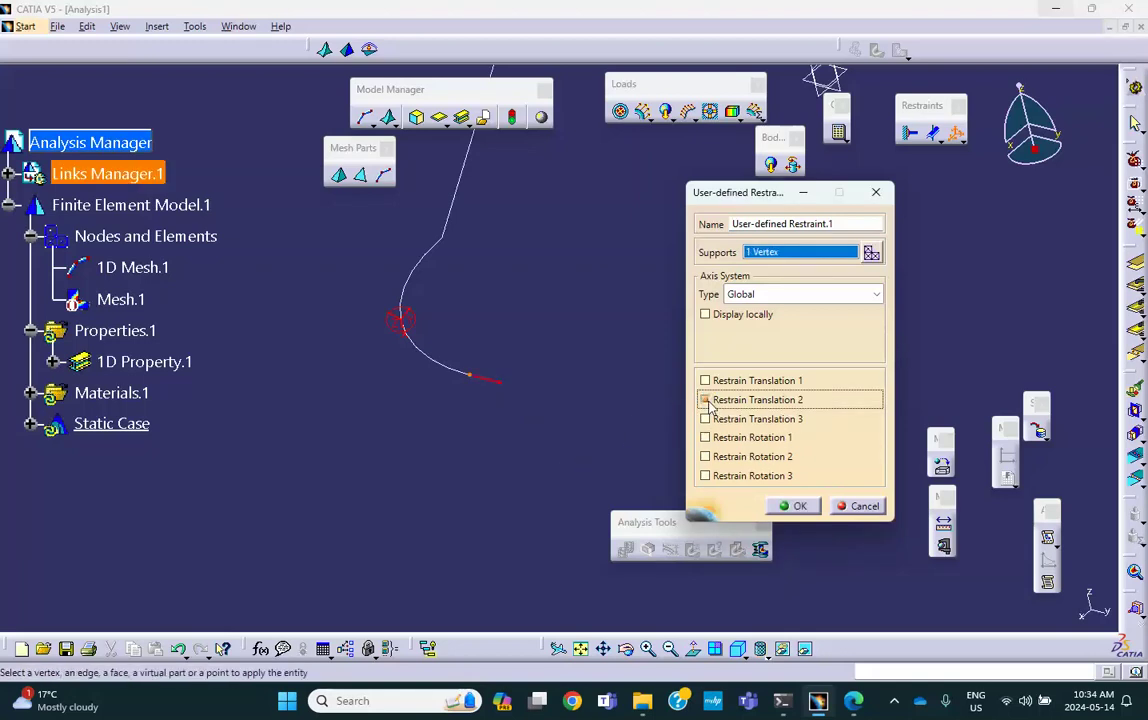
left_click(705, 437)
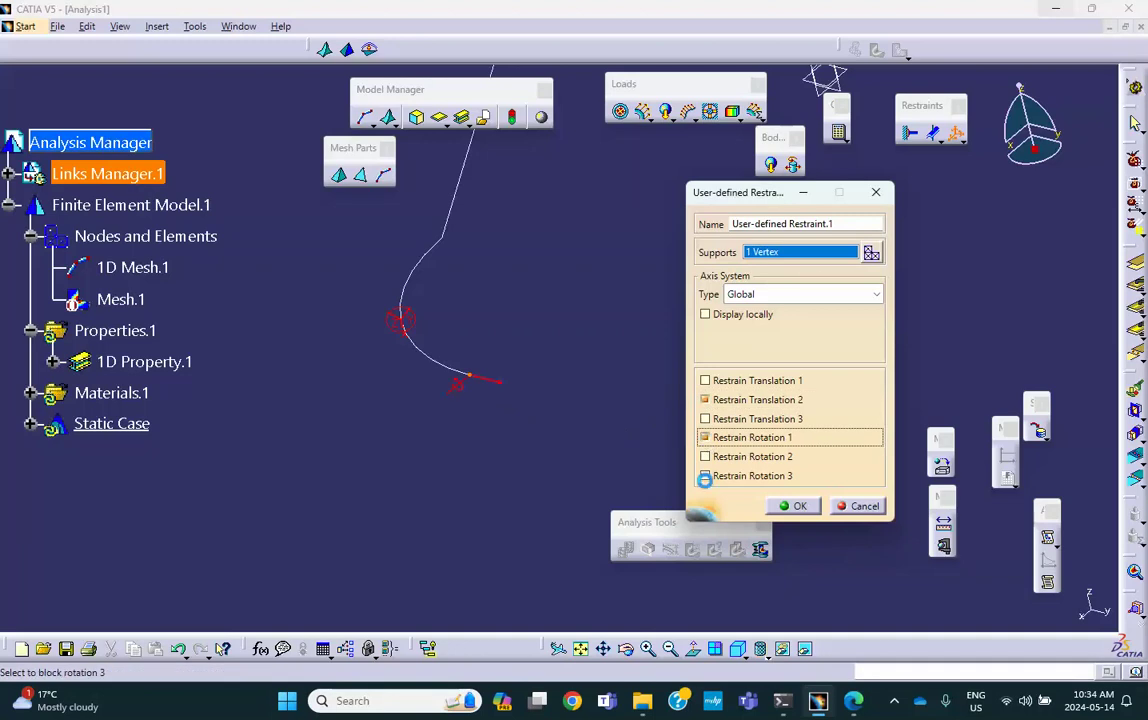
left_click_drag(828, 222, 707, 218)
type("symmetry")
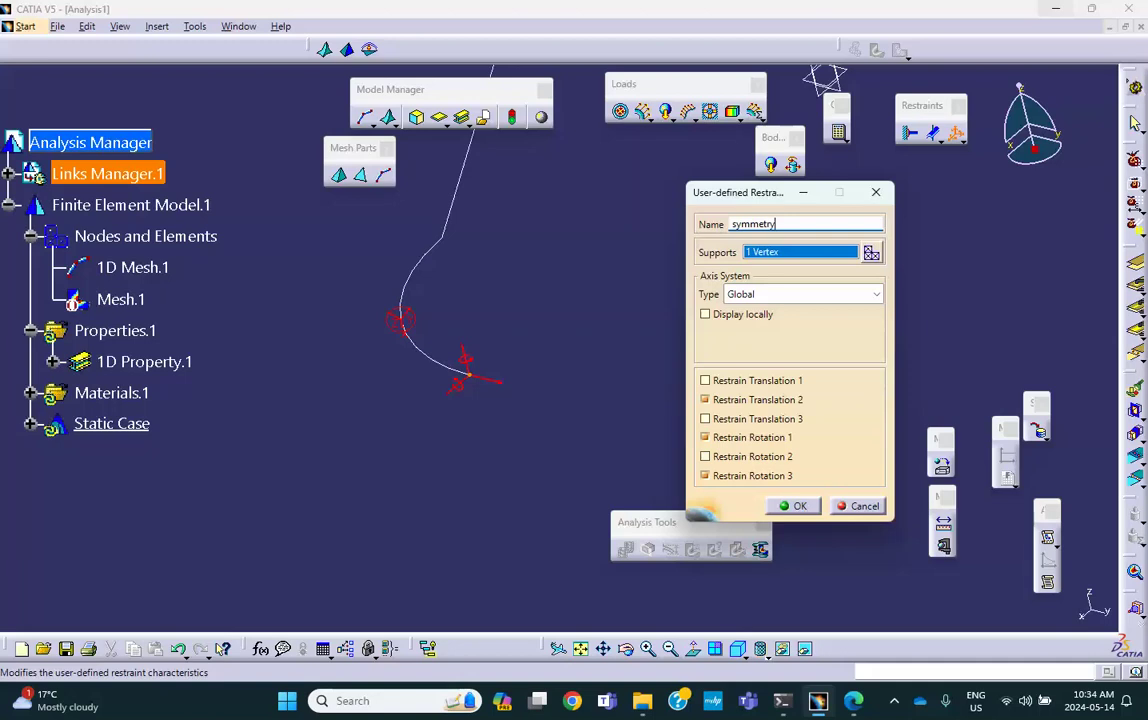
left_click(795, 506)
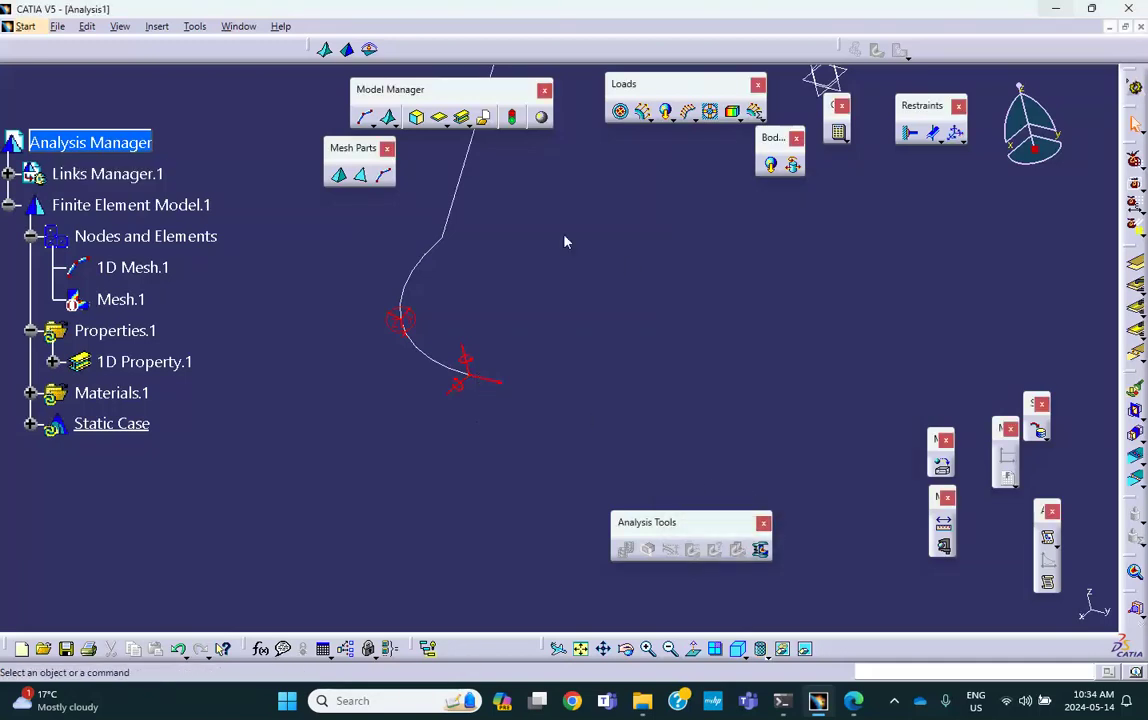
Clamp the rod's top vertex
mouse_move(630, 200)
middle_mouse_down()
mouse_move(569, 356)
mouse_move(572, 388)
mouse_move(588, 362)
mouse_move(548, 403)
middle_mouse_up()
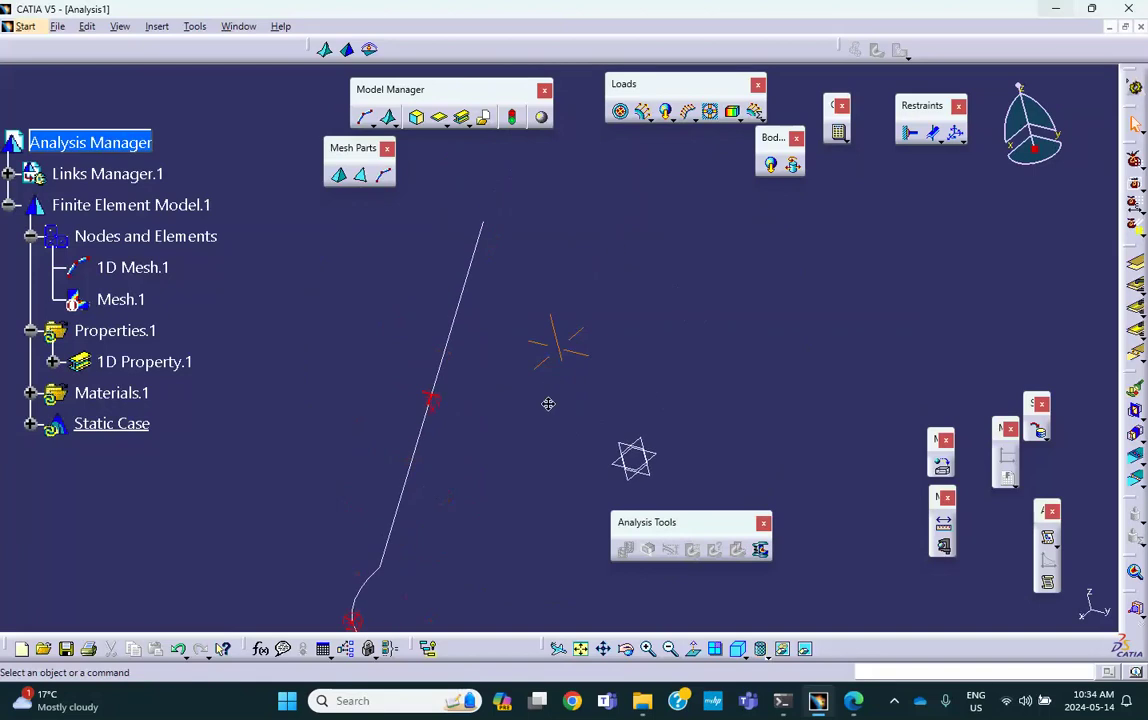
left_click(906, 134)
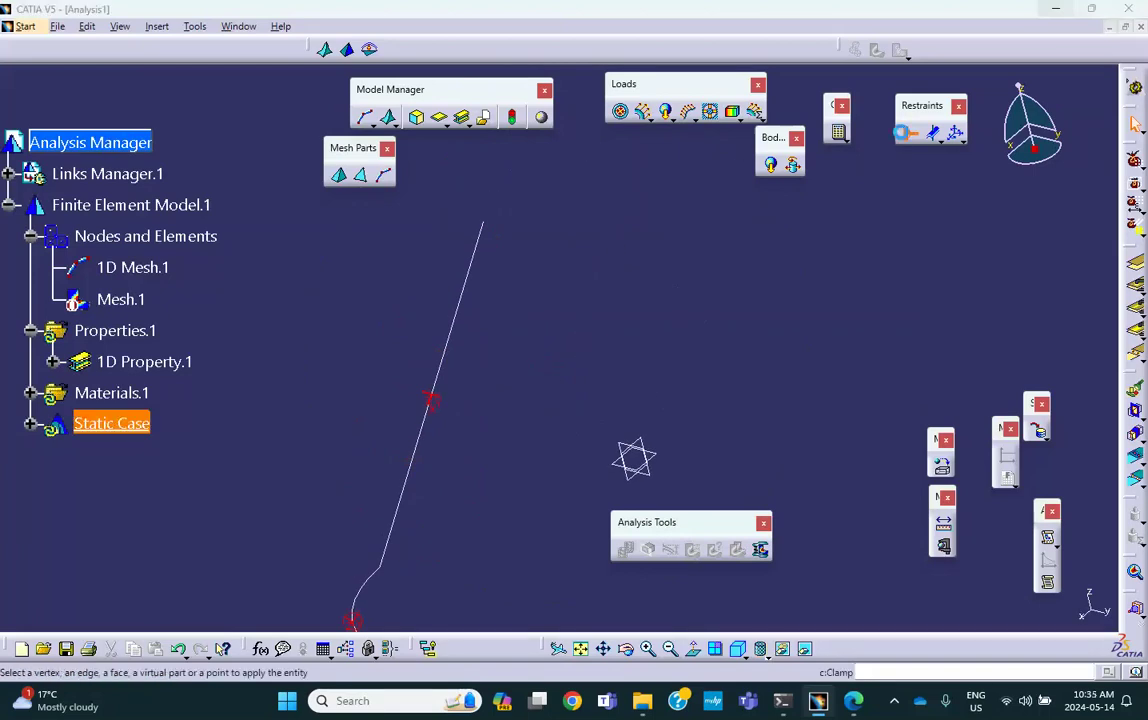
left_click(484, 221)
left_click(766, 282)
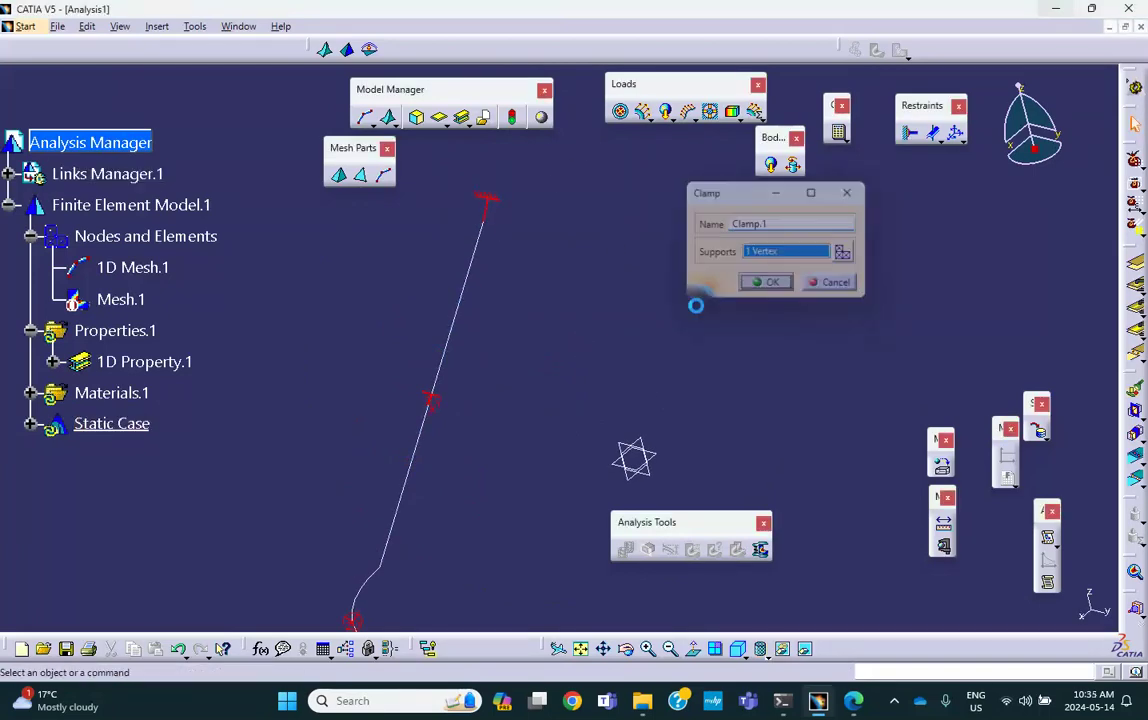
Hide the symmetry restraint symbol at the curved end
mouse_move(530, 479)
middle_mouse_down()
mouse_move(530, 422)
mouse_move(617, 170)
middle_mouse_up()
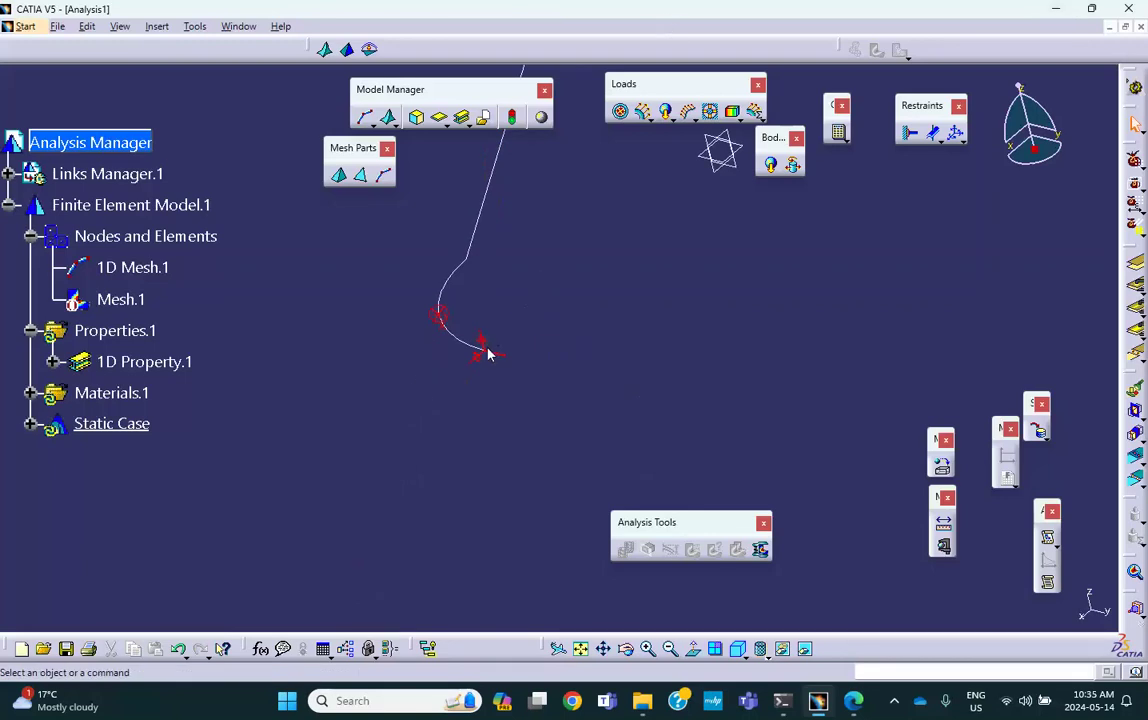
right_click(516, 362)
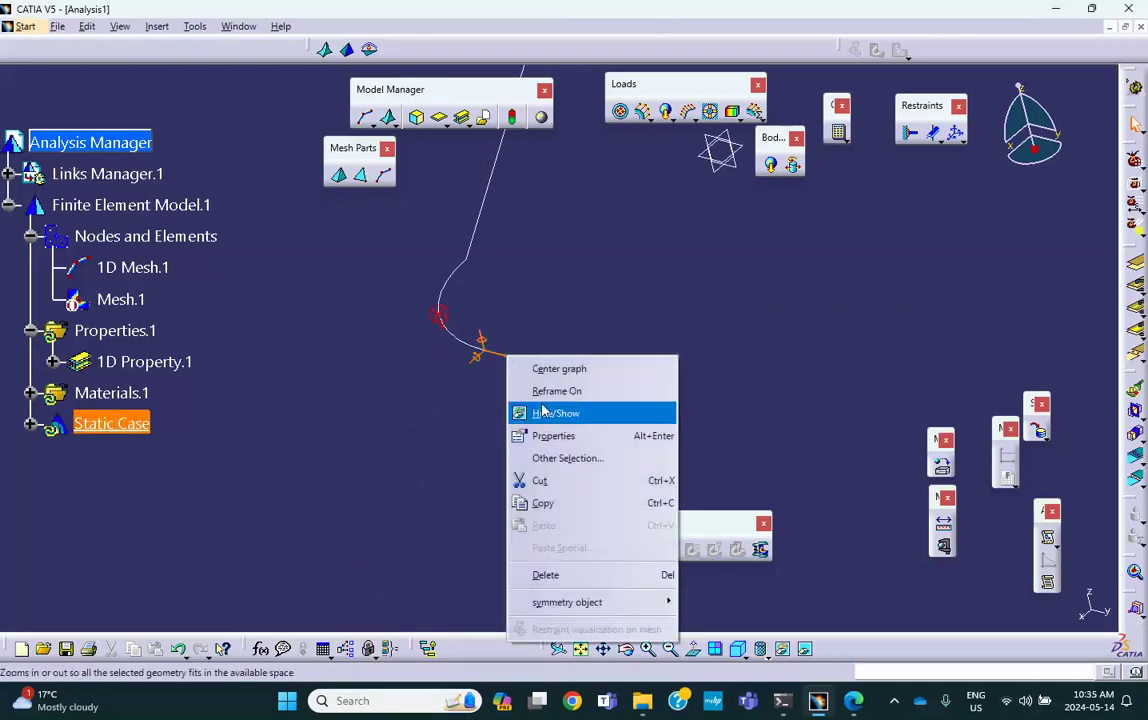
left_click(520, 411)
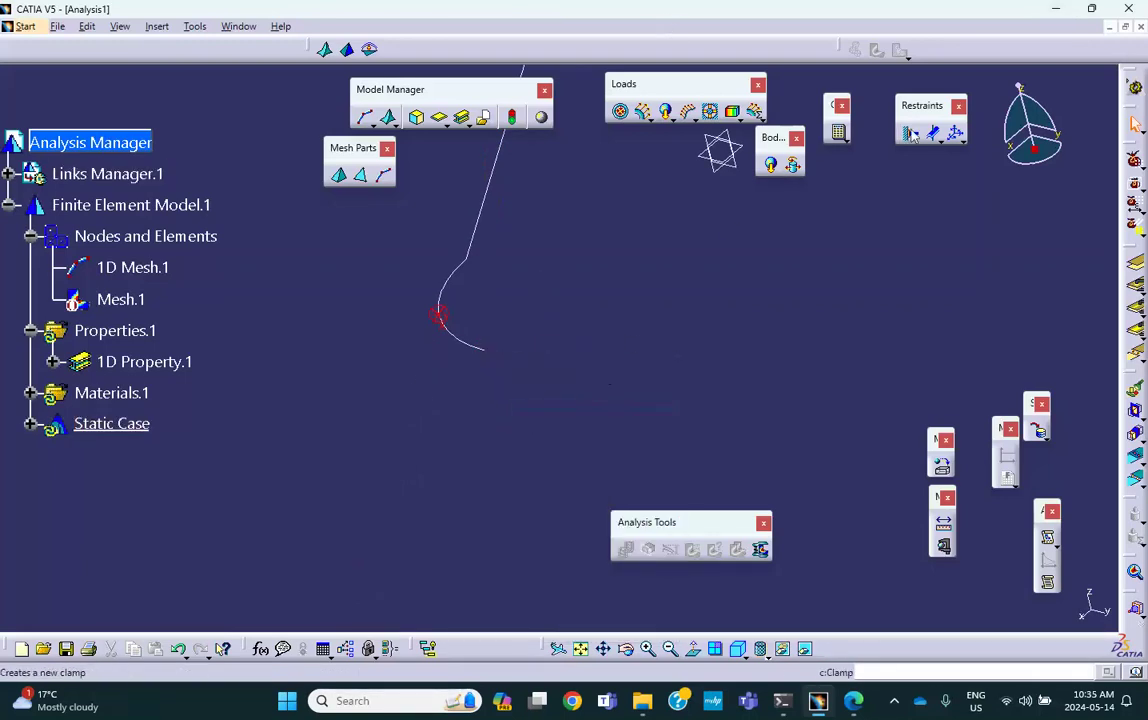
Add User-defined Restraint.2 on the curved end vertex, blocking only translation 3
left_click(956, 134)
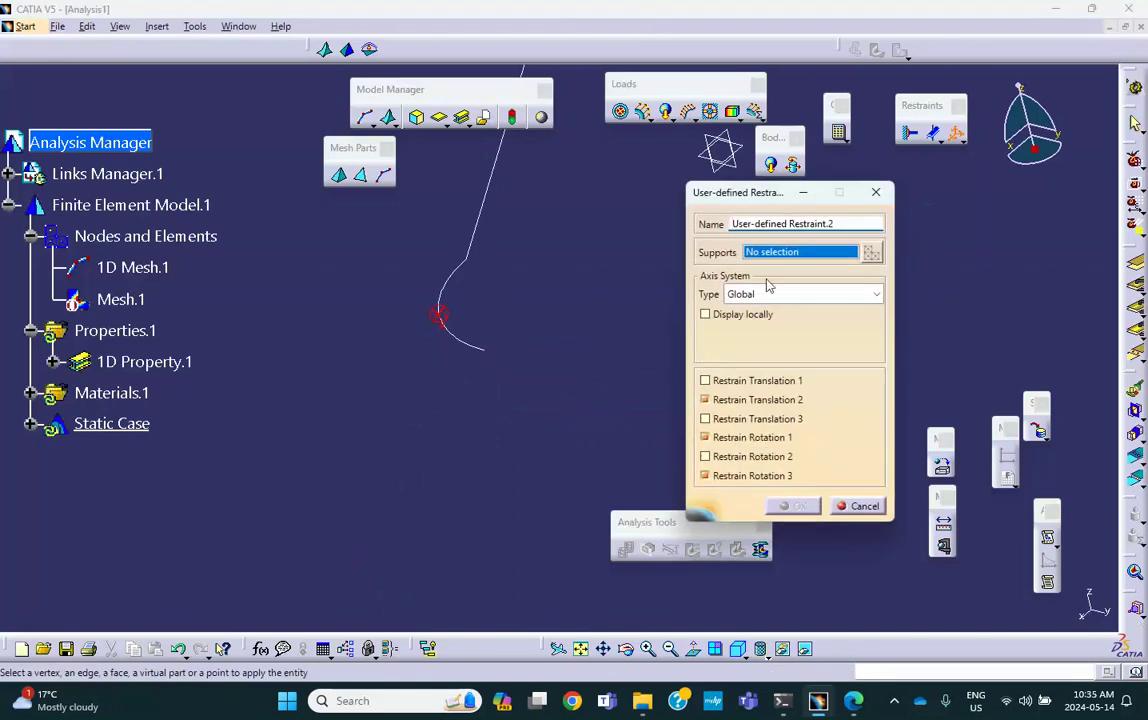
left_click(705, 437)
left_click(705, 476)
left_click(705, 418)
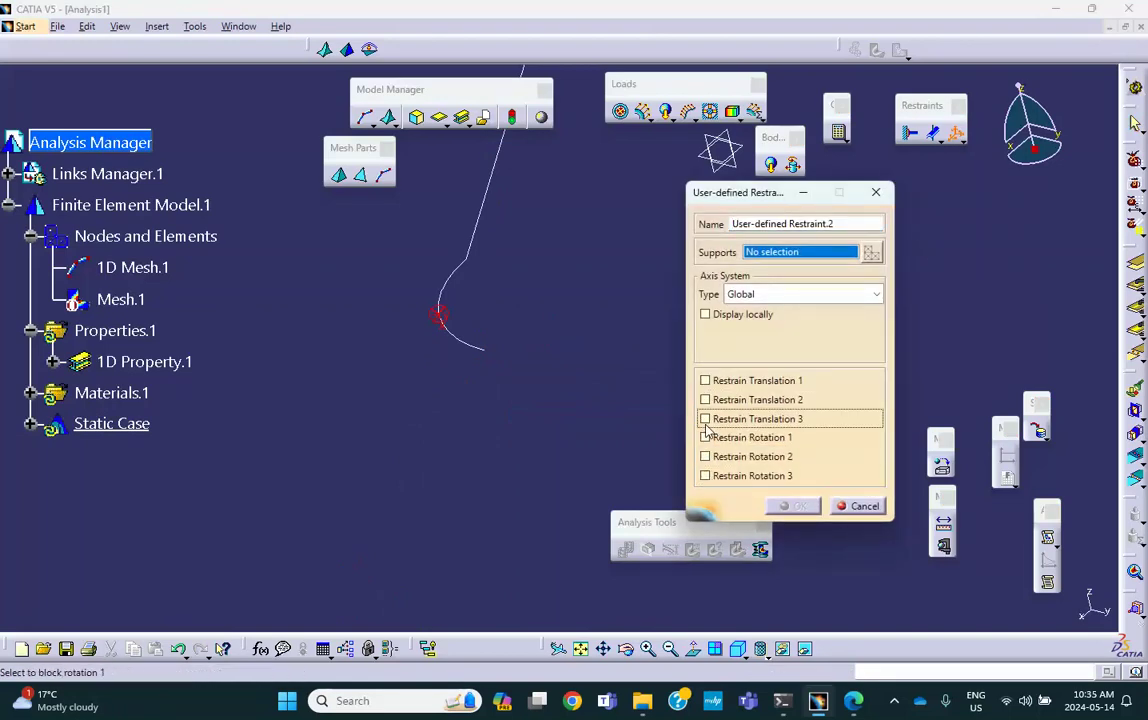
left_click(484, 348)
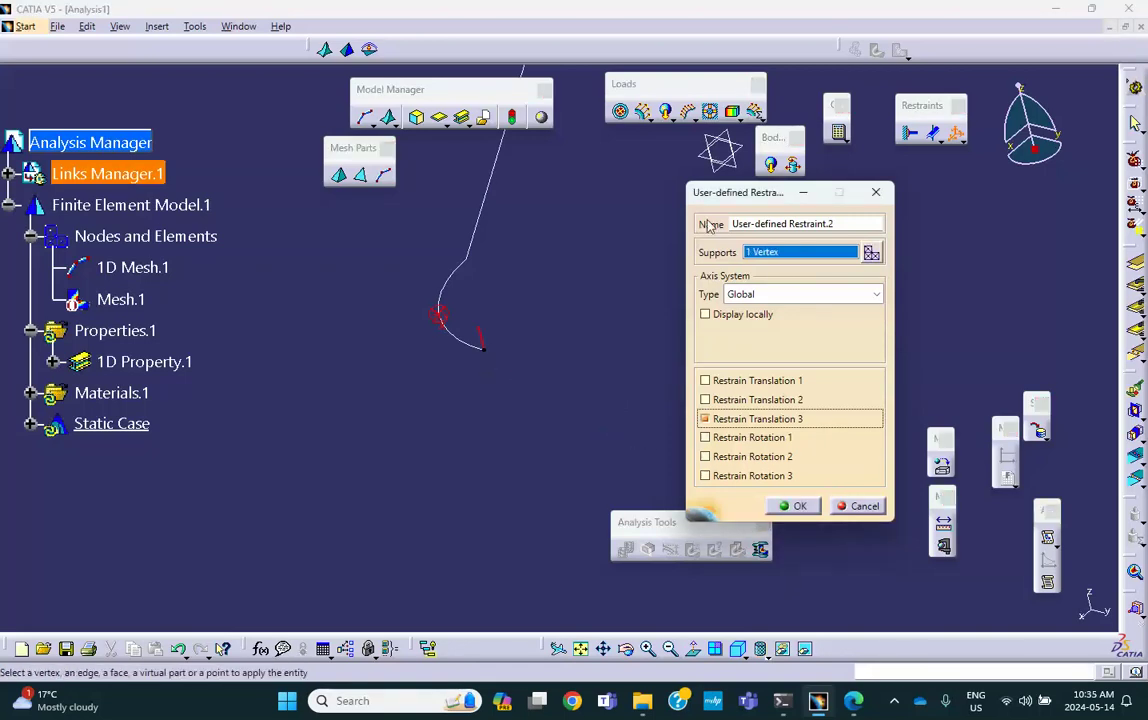
left_click(796, 505)
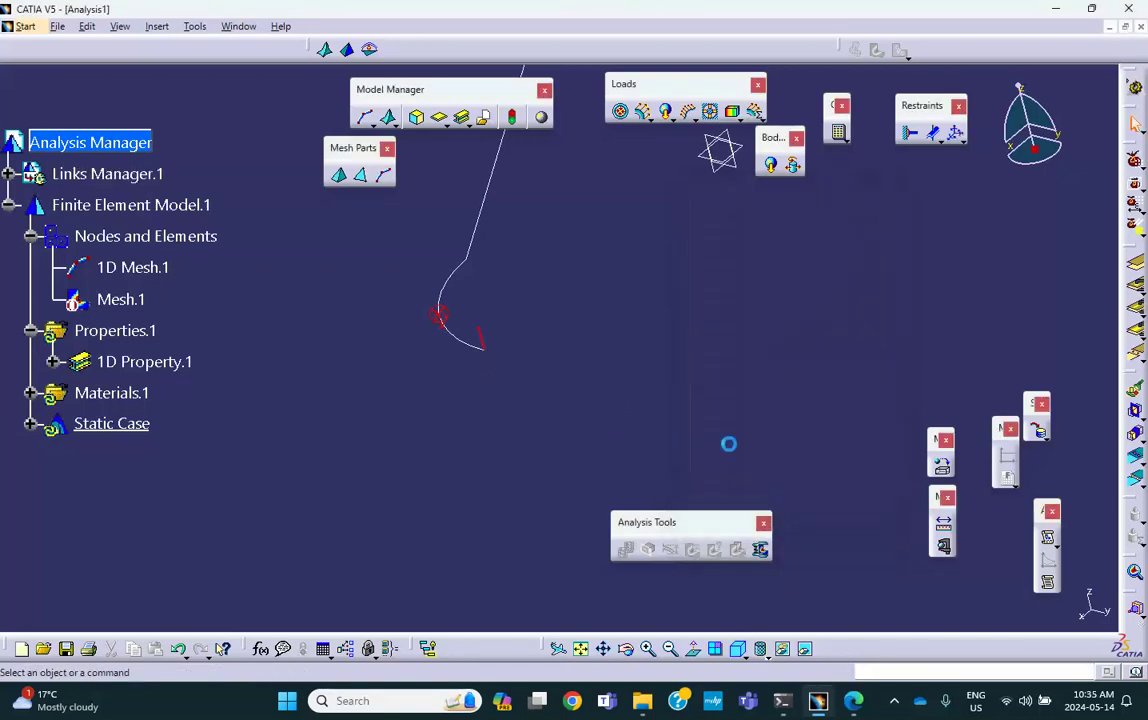
left_click(711, 113)
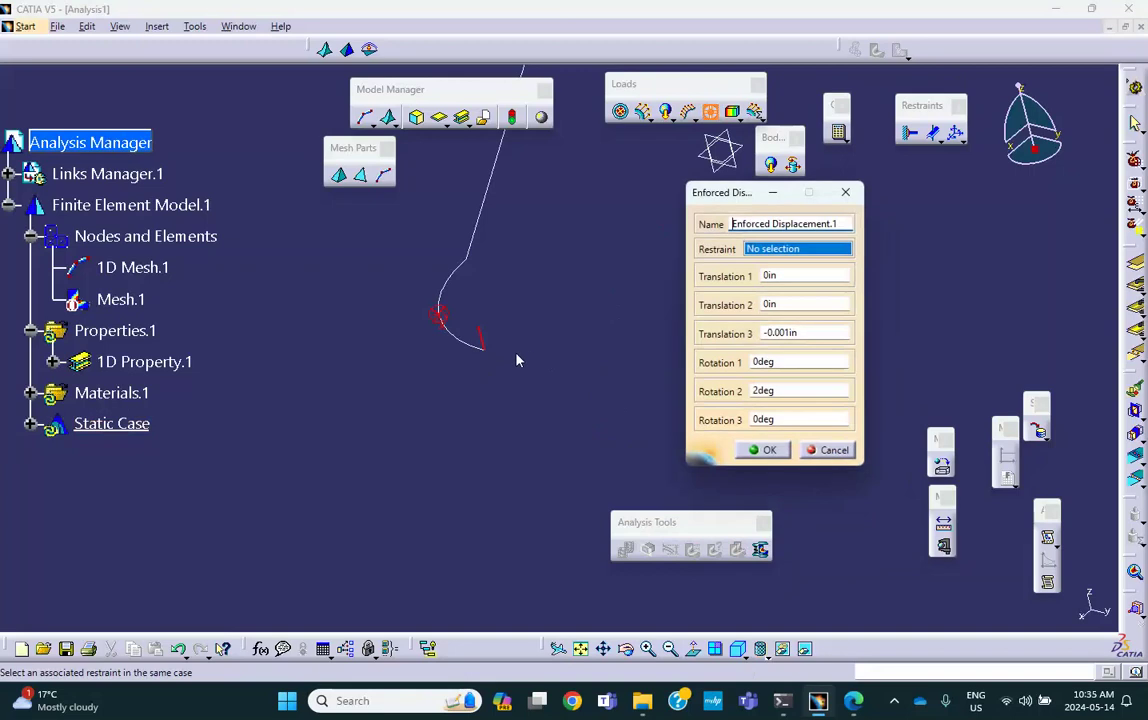
Apply a -0.001in translation 3 enforced displacement to User-defined Restraint.2
left_click(438, 314)
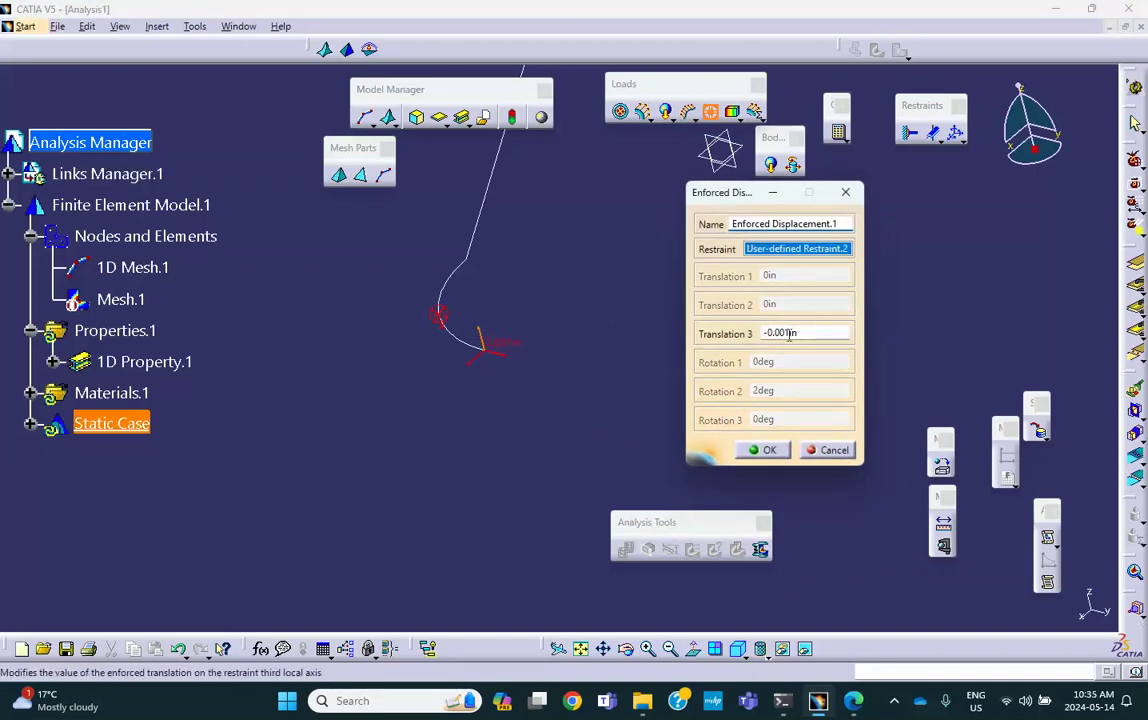
left_click(762, 449)
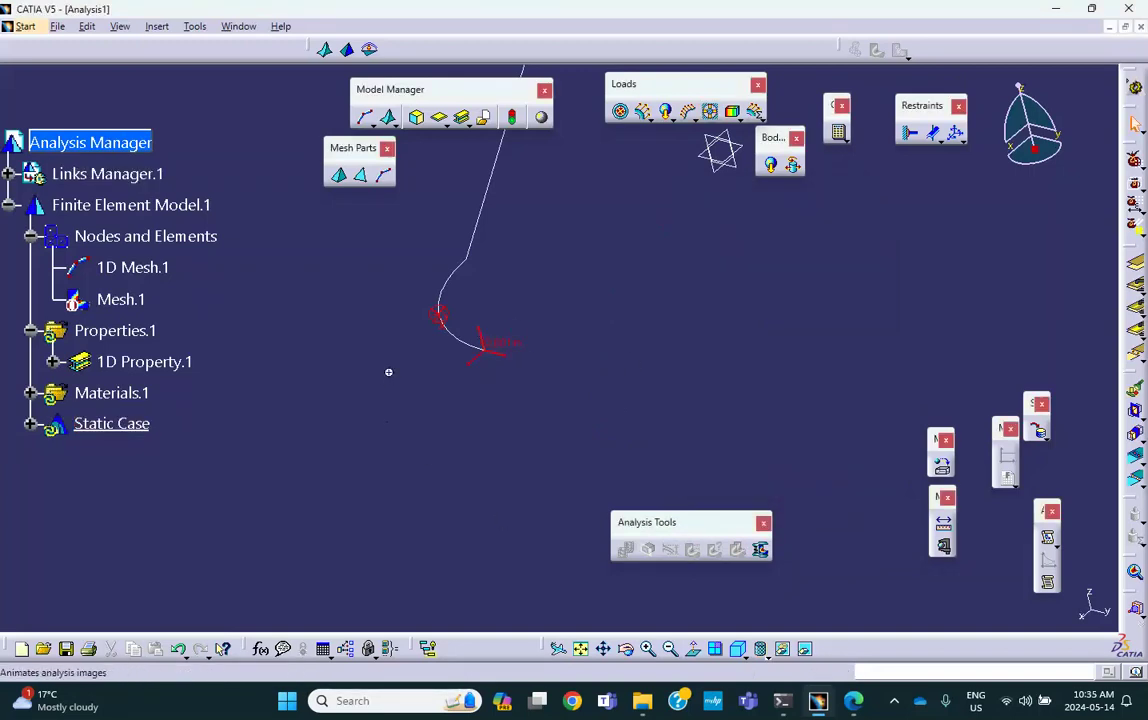
middle_click_drag(387, 372, 333, 456)
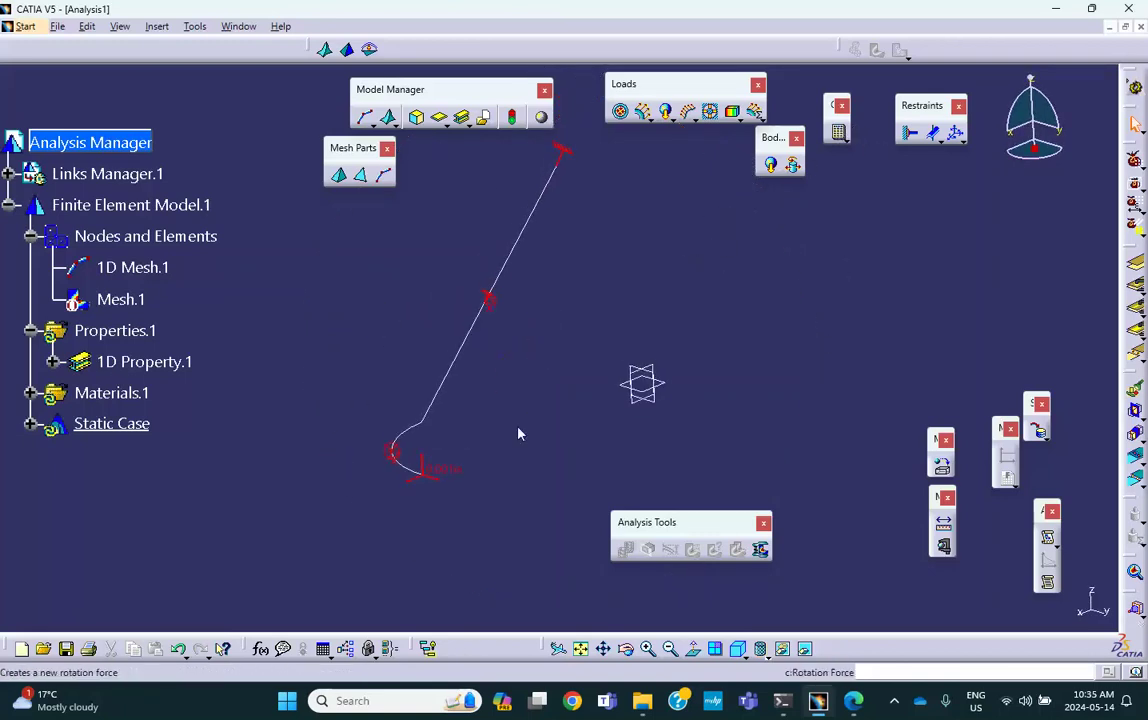
Save Analysis1.CATAnalysis into the afternoon-lab-activity-may17 folder through Save Management
left_click(58, 27)
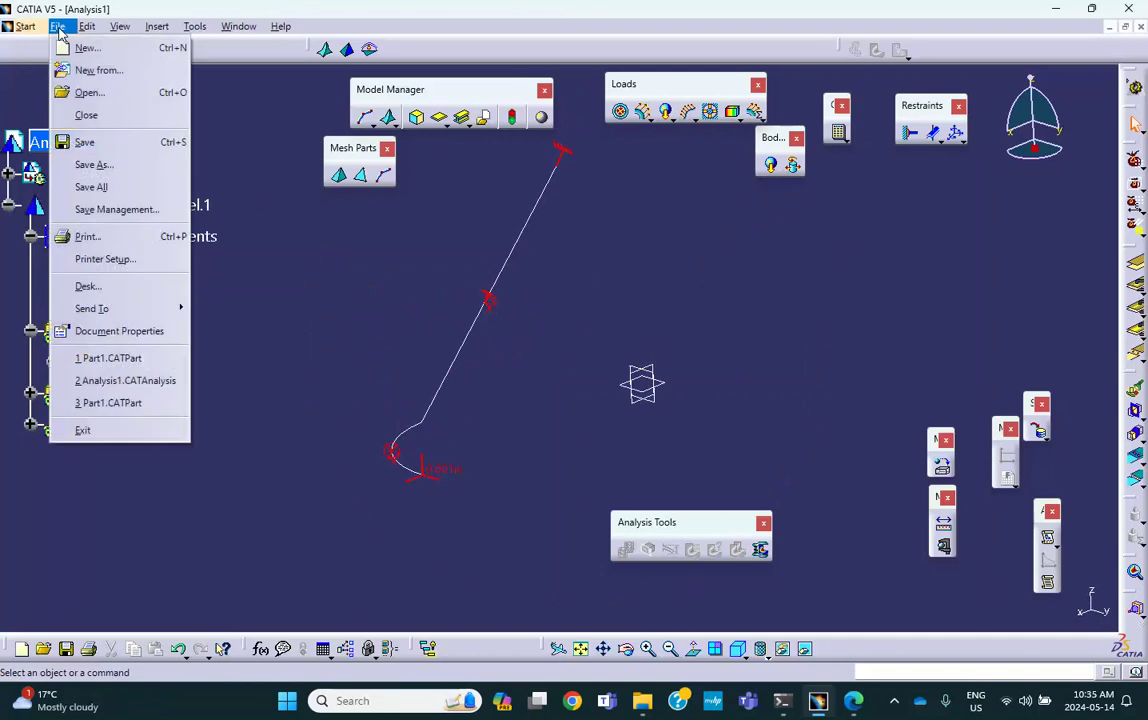
left_click(110, 208)
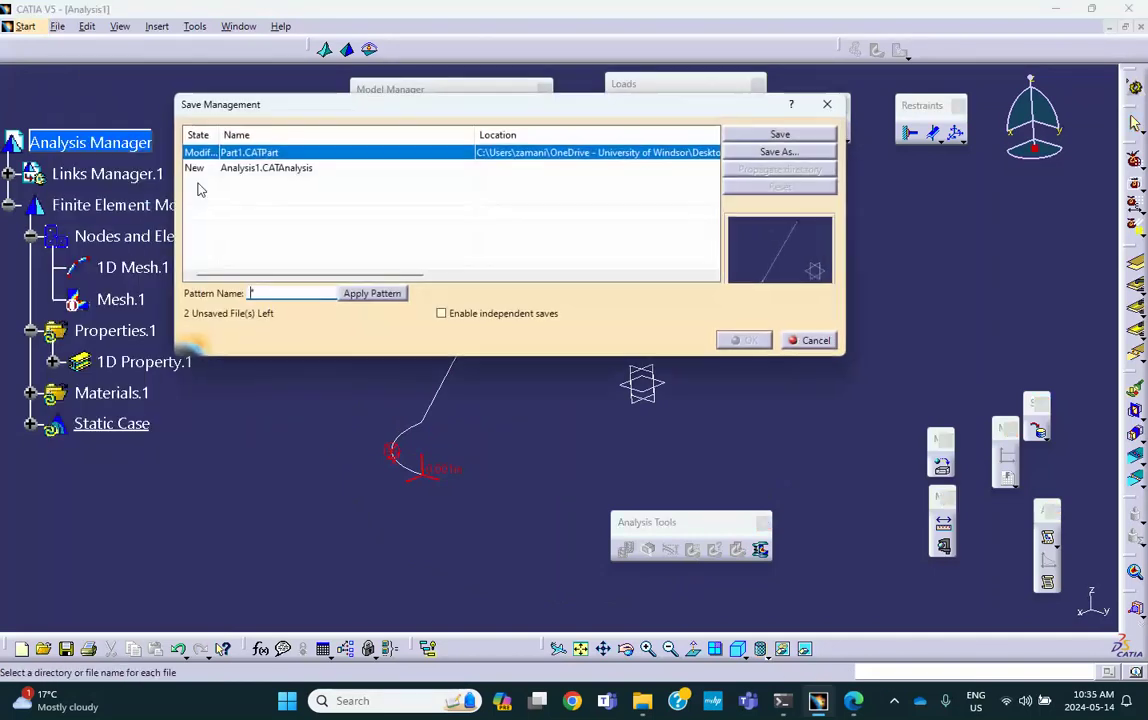
left_click(182, 168)
left_click(797, 153)
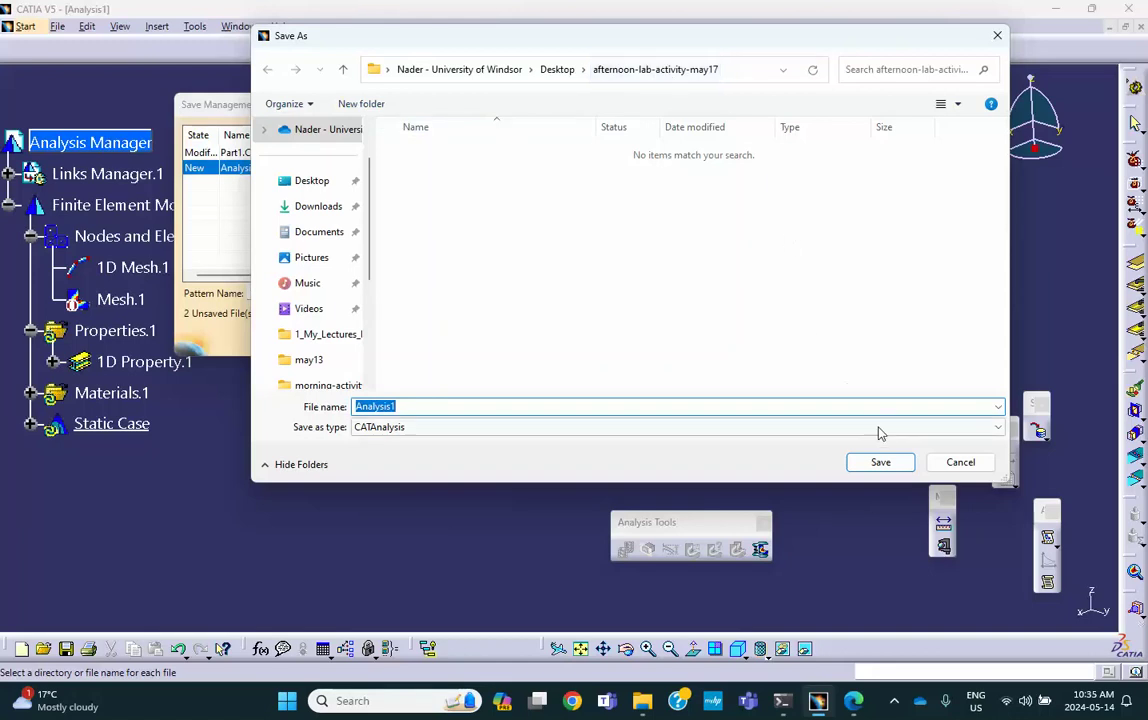
left_click(881, 464)
left_click(744, 340)
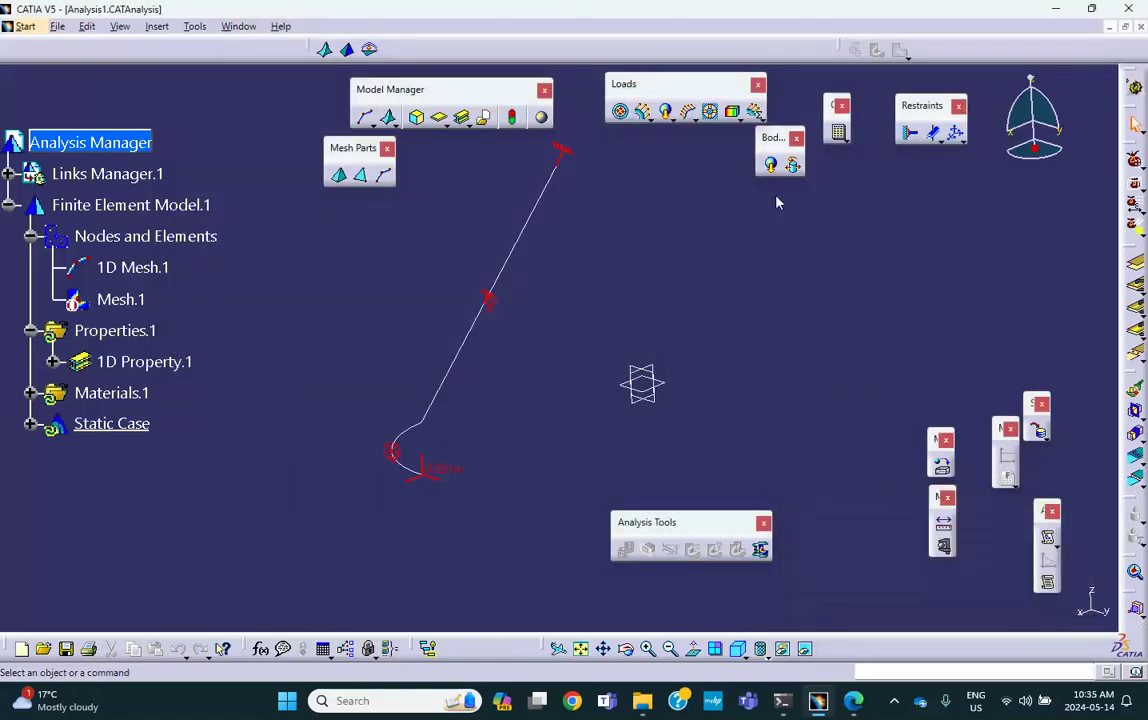
Compute all of the static analysis and show the translational displacement image (max 0.0011 in)
left_click(772, 163)
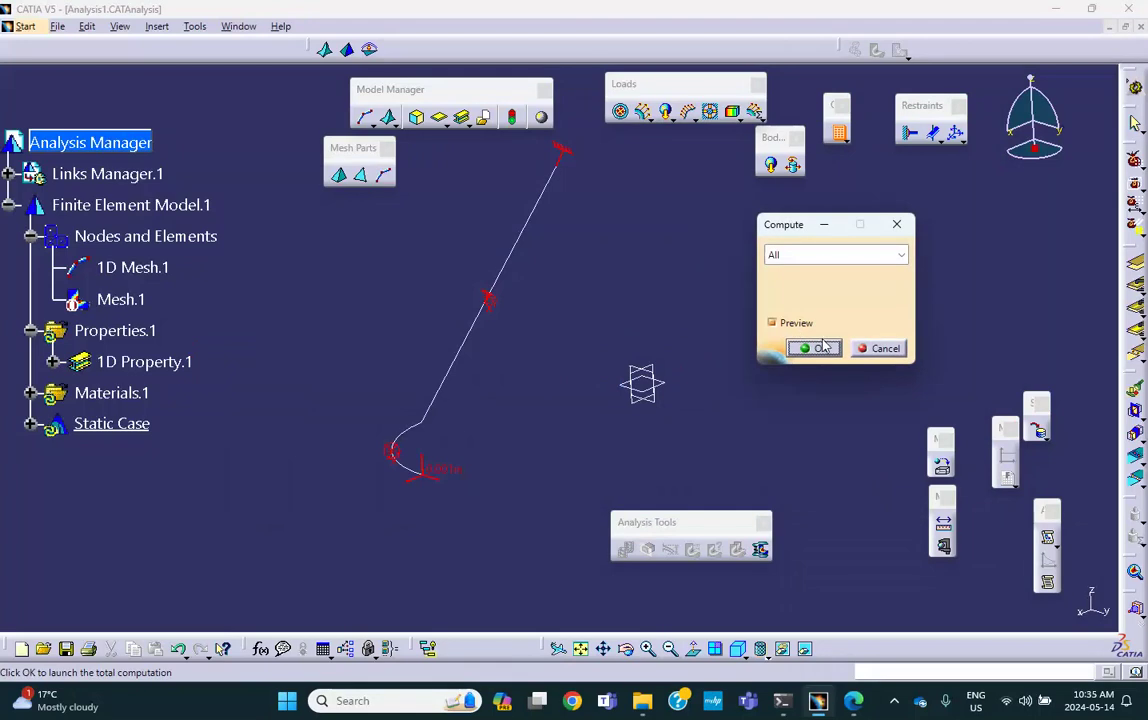
left_click(818, 348)
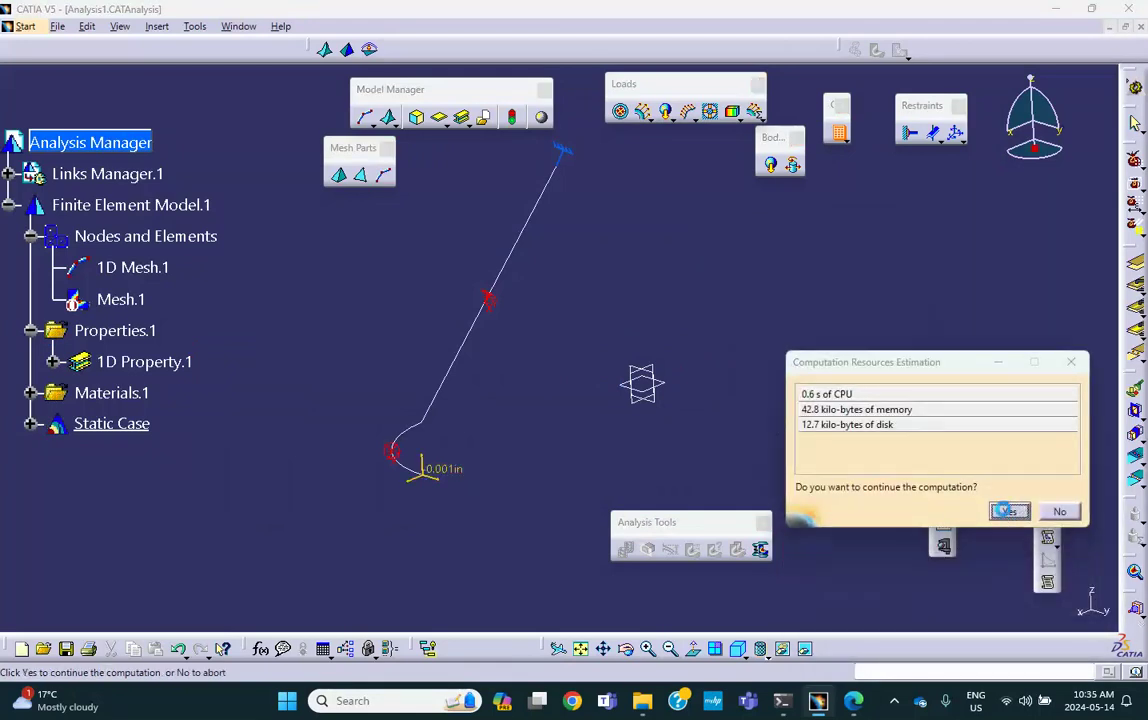
left_click(1009, 511)
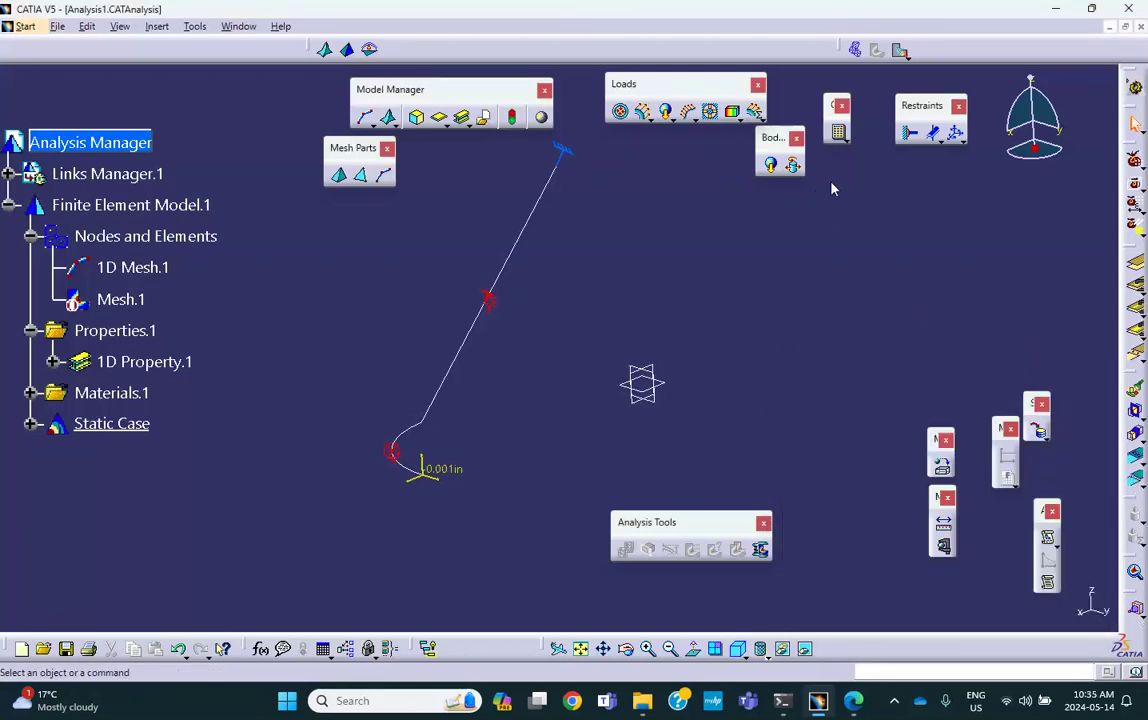
left_click(899, 49)
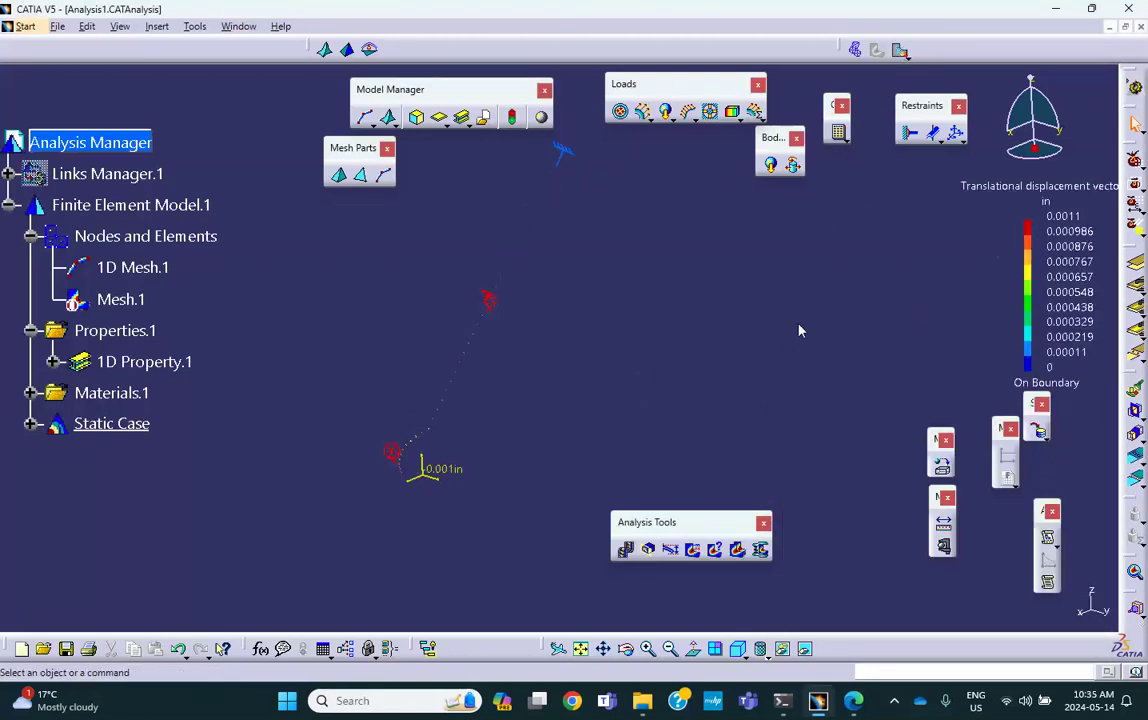
Switch the displacement image to Average iso colour display and preview its animation
double_click(423, 426)
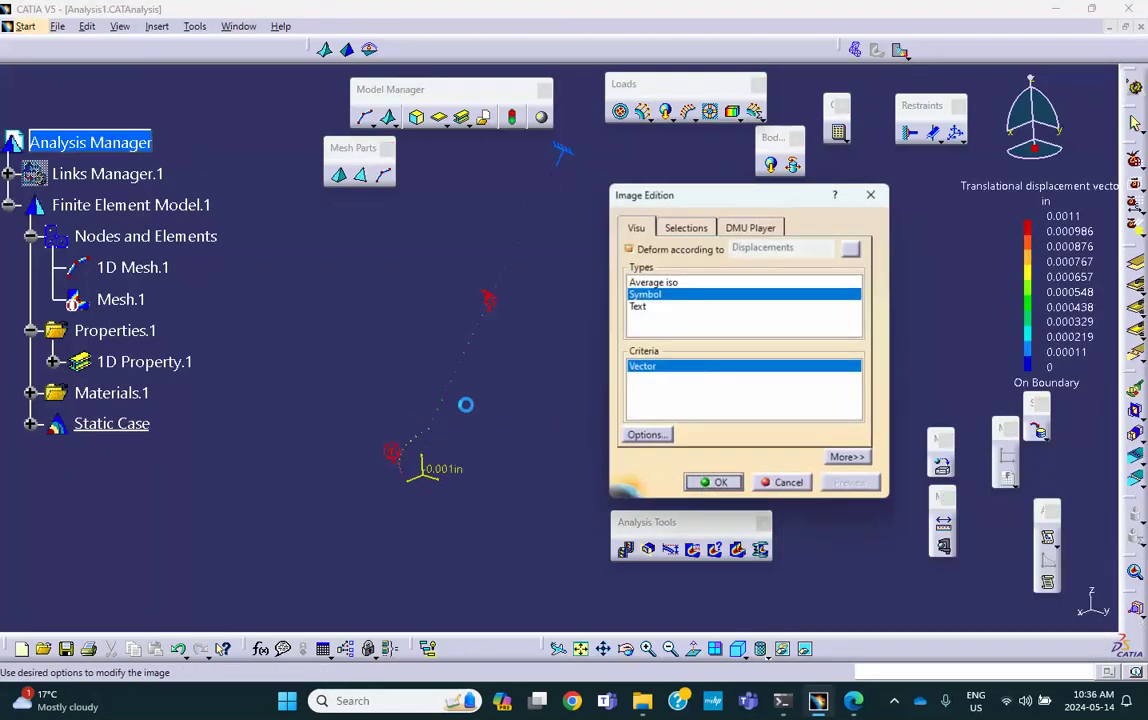
left_click(652, 282)
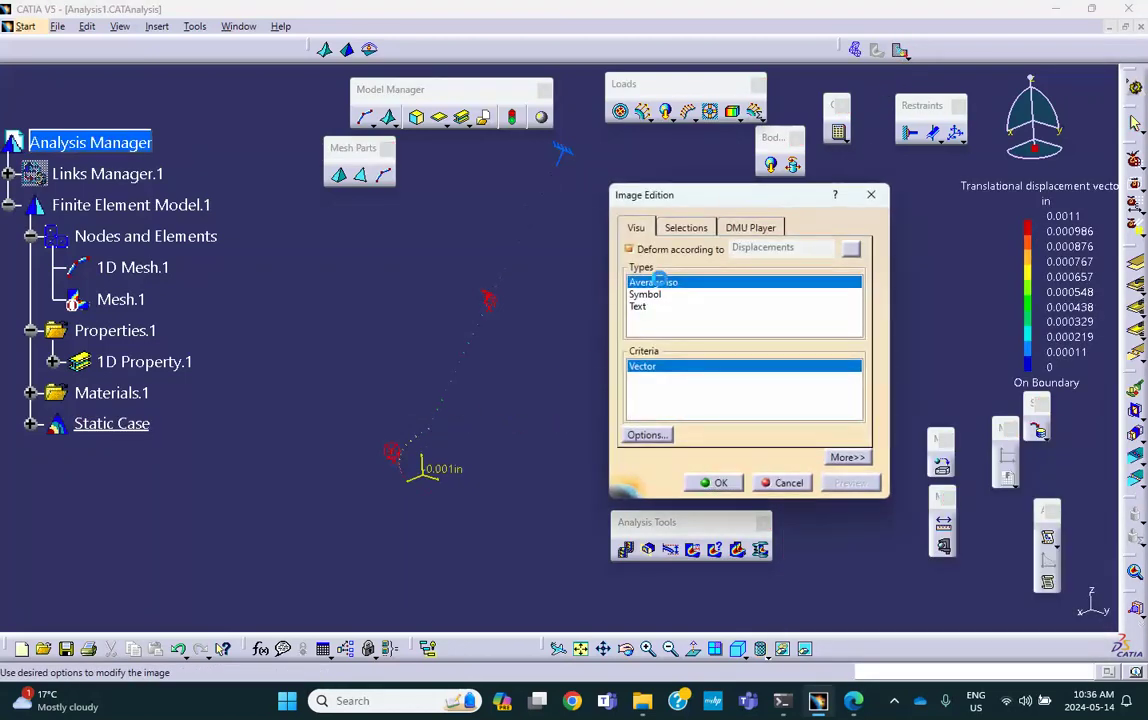
left_click(715, 483)
middle_click_drag(495, 500, 635, 510)
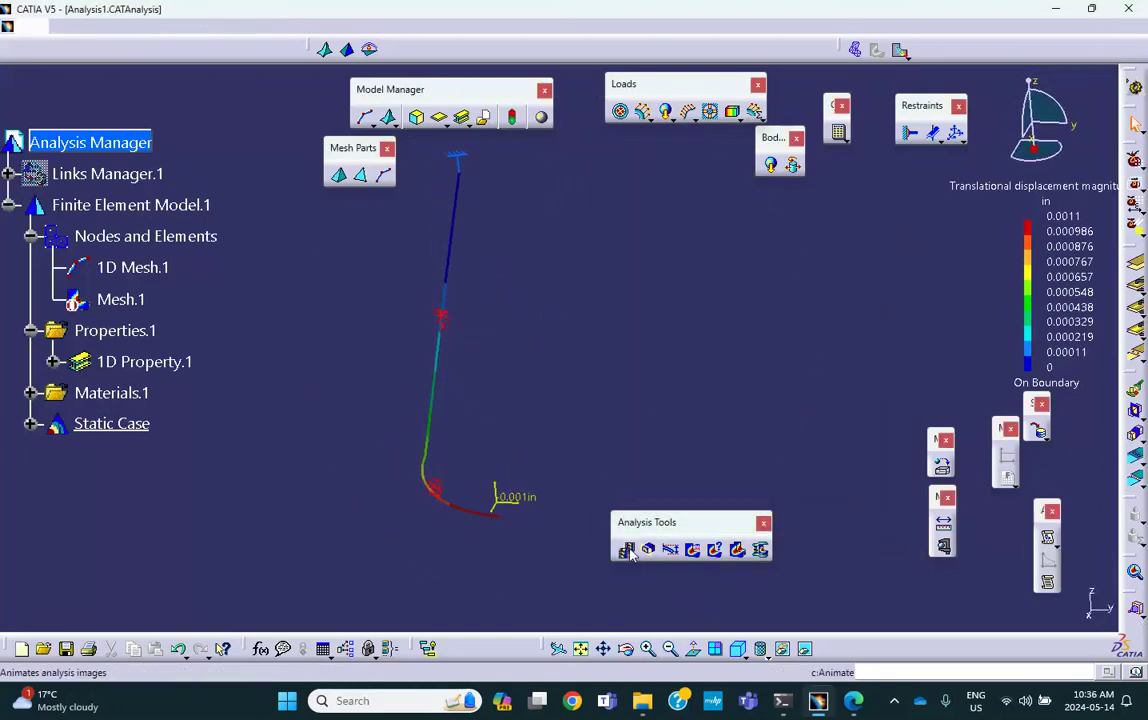
left_click(627, 550)
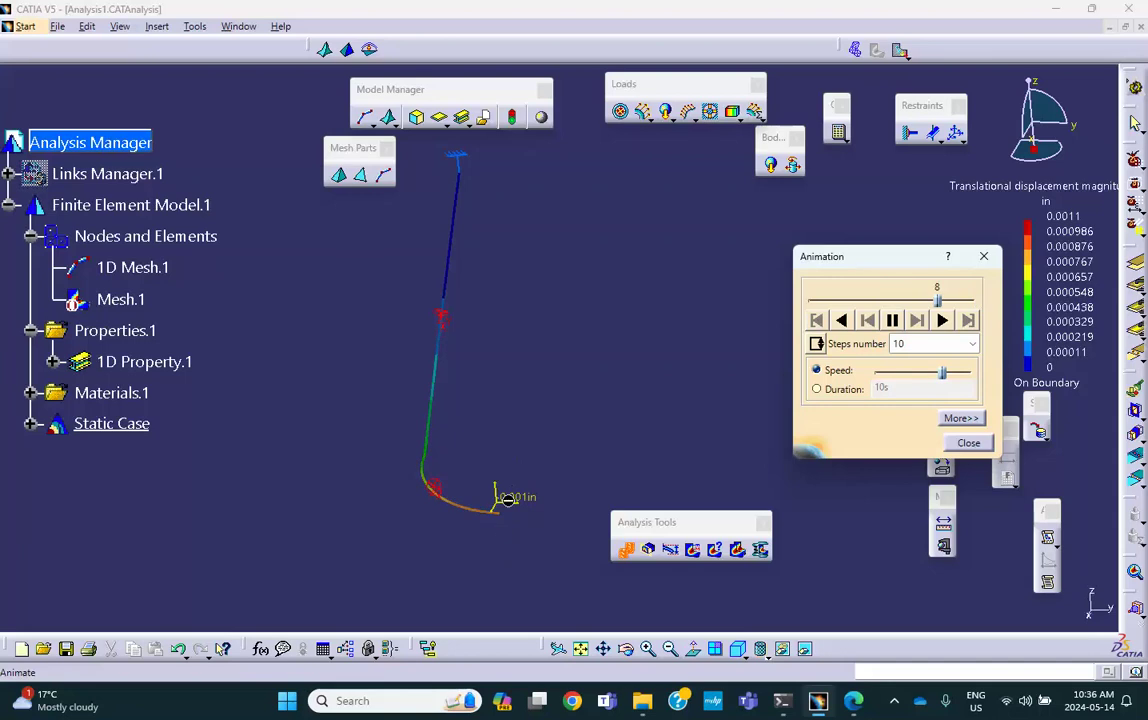
left_click(968, 442)
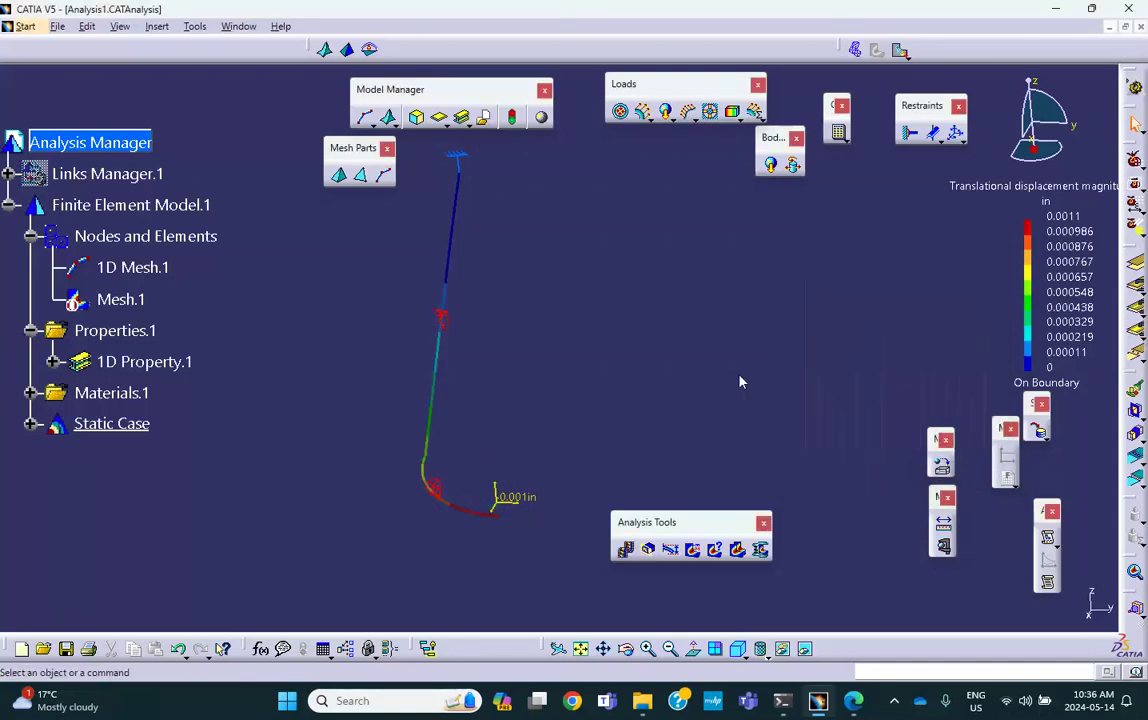
left_click(853, 700)
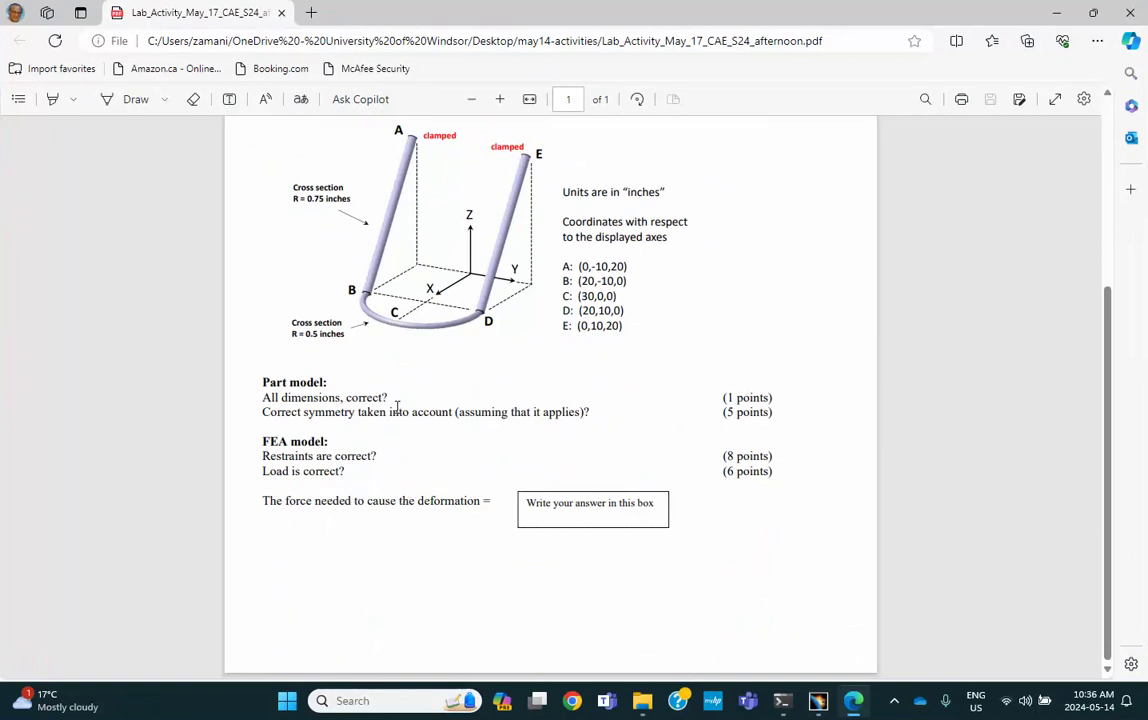
left_click(1056, 12)
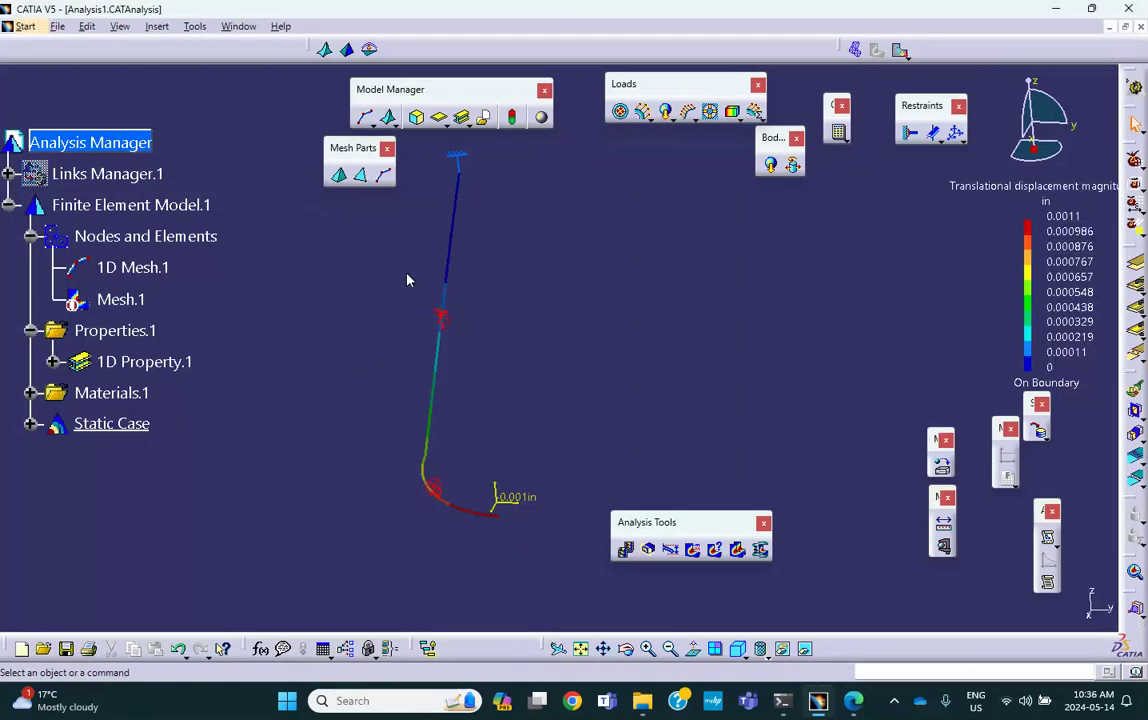
Deactivate the displacement image and create a Reaction Sensor under Sensors.1 of the Static Case
right_click(451, 245)
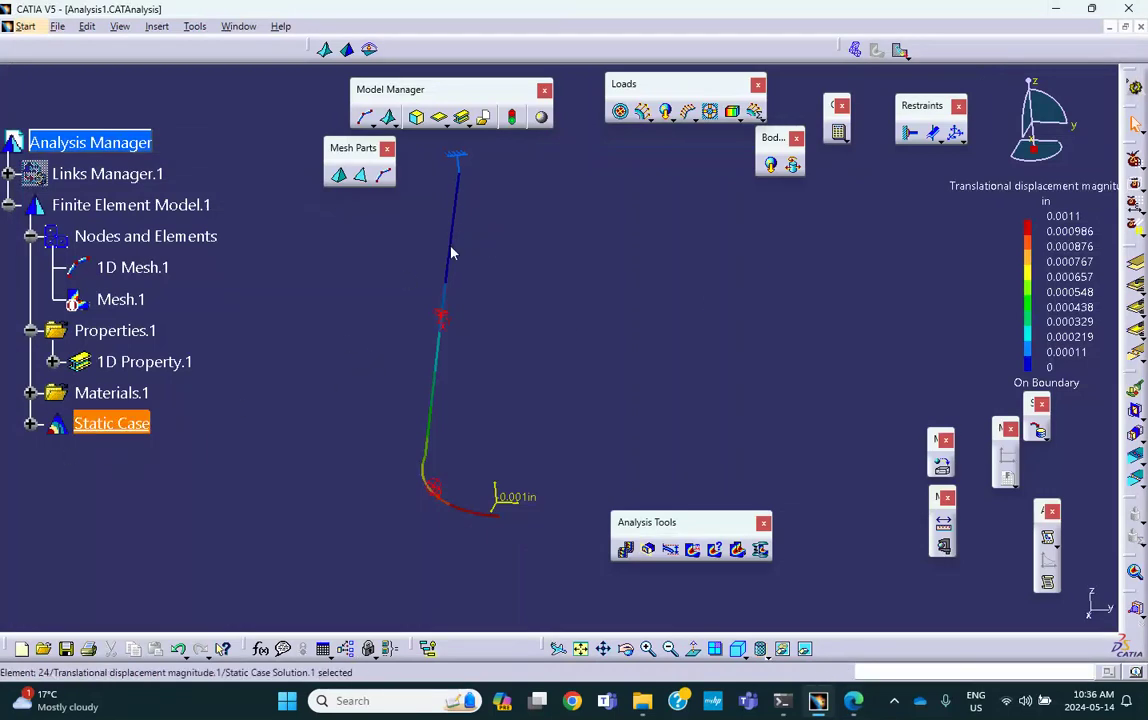
left_click(512, 520)
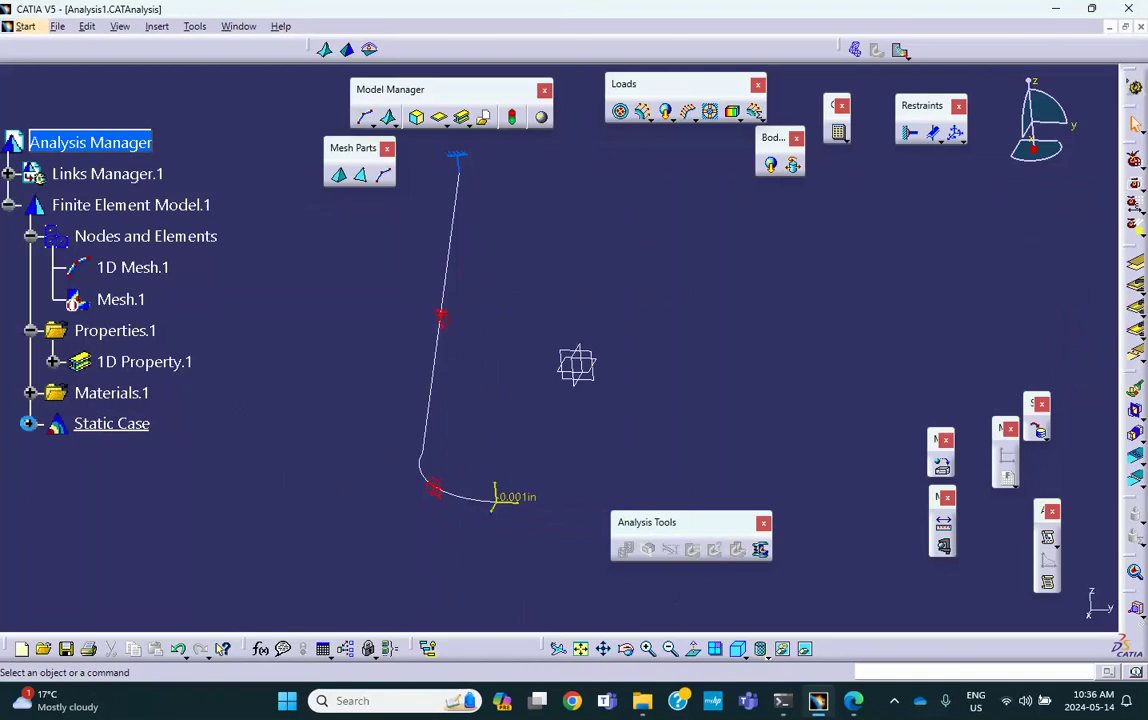
left_click(30, 423)
right_click(136, 554)
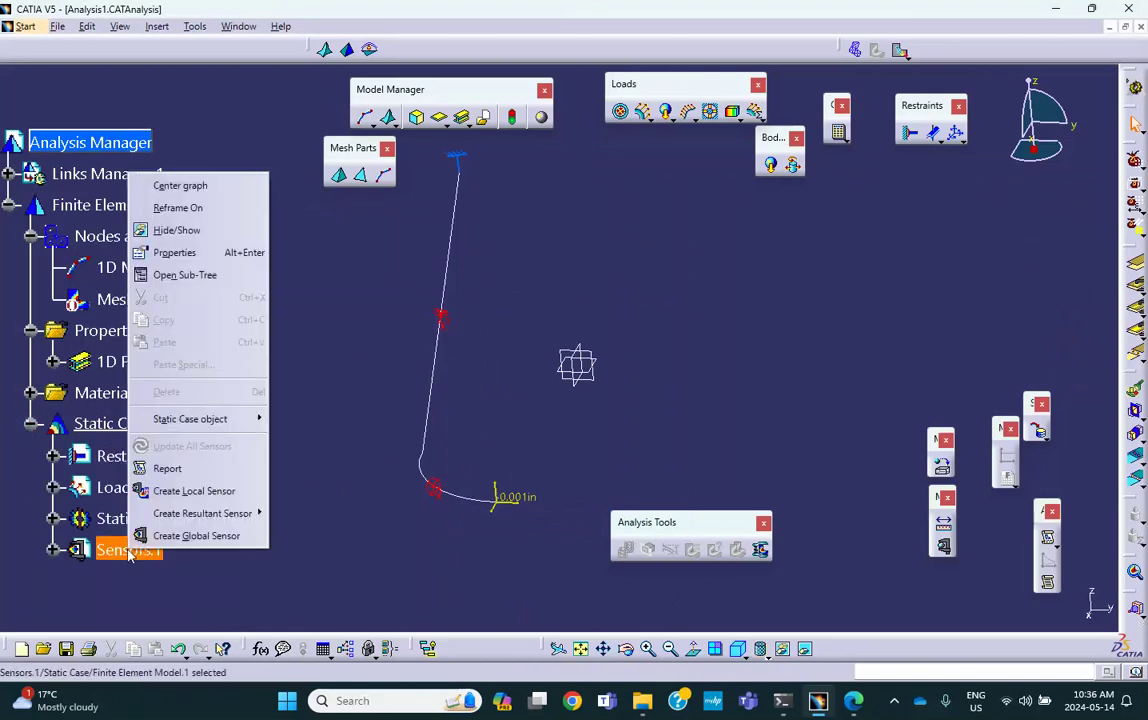
mouse_move(168, 513)
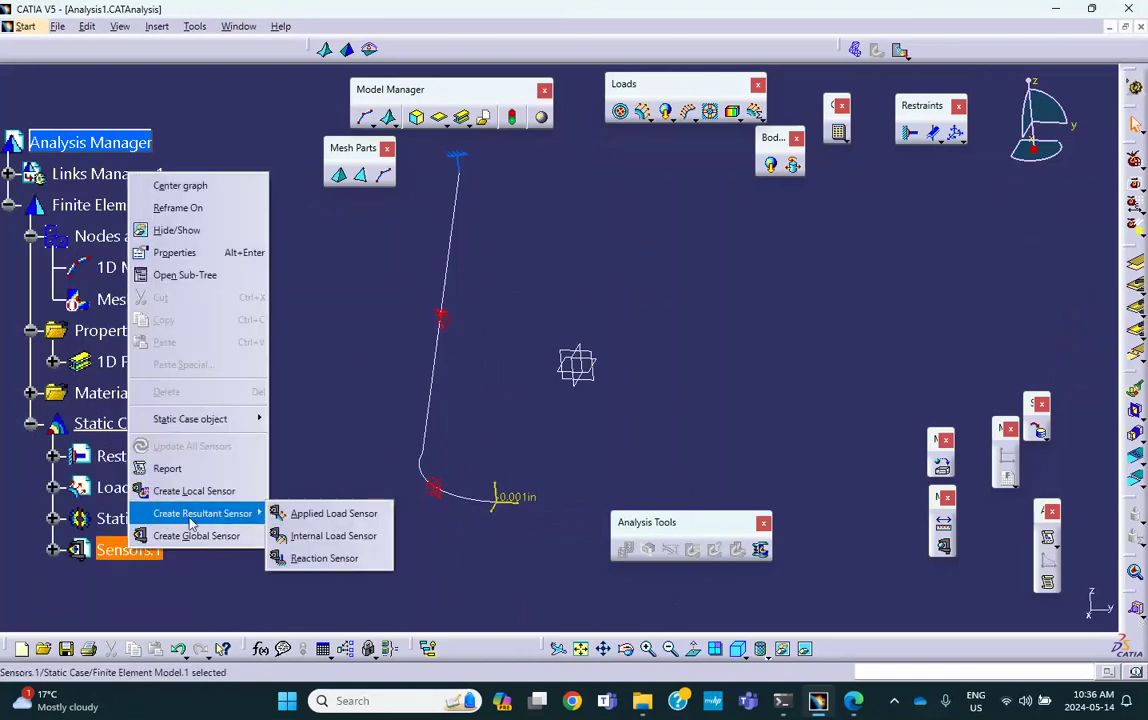
left_click(318, 558)
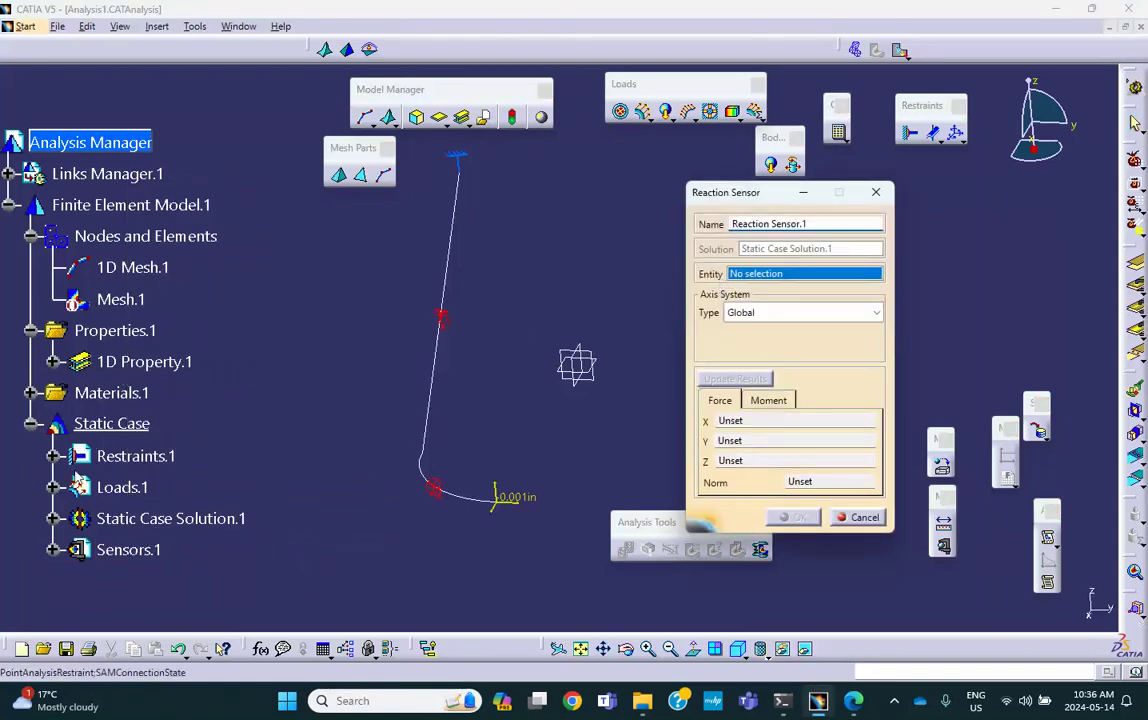
Point the reaction sensor at User-defined Restraint.2 and update results: Z -0.476lbf, norm 0.476lbf
left_click(54, 456)
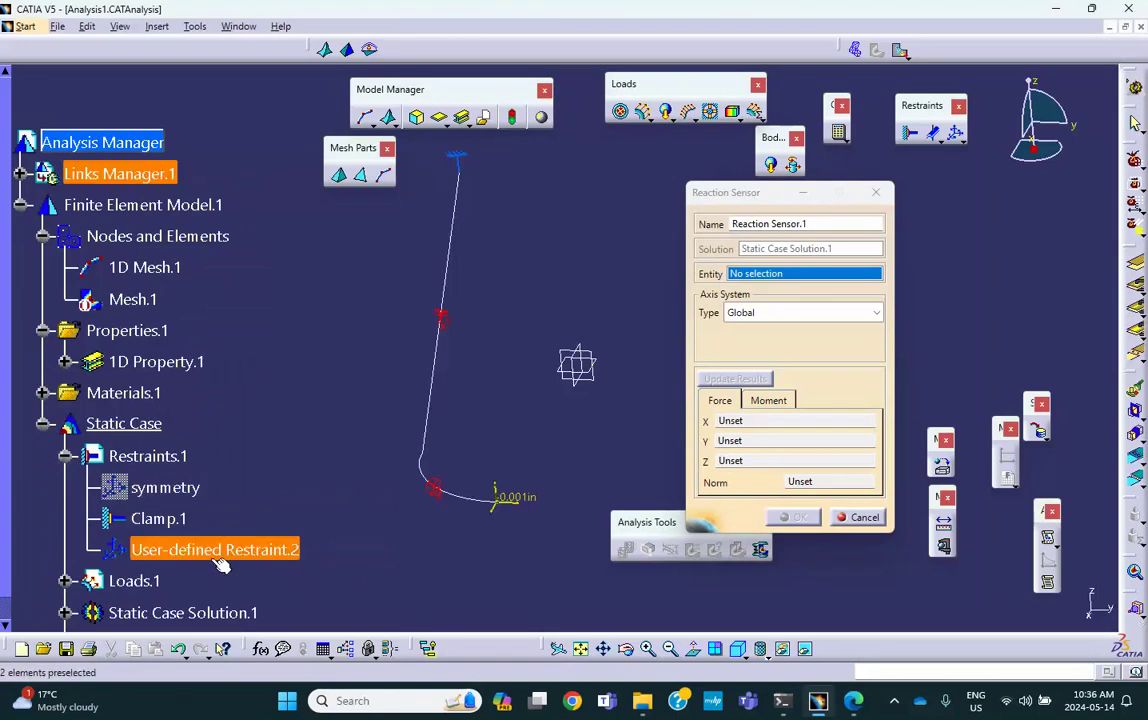
left_click(265, 553)
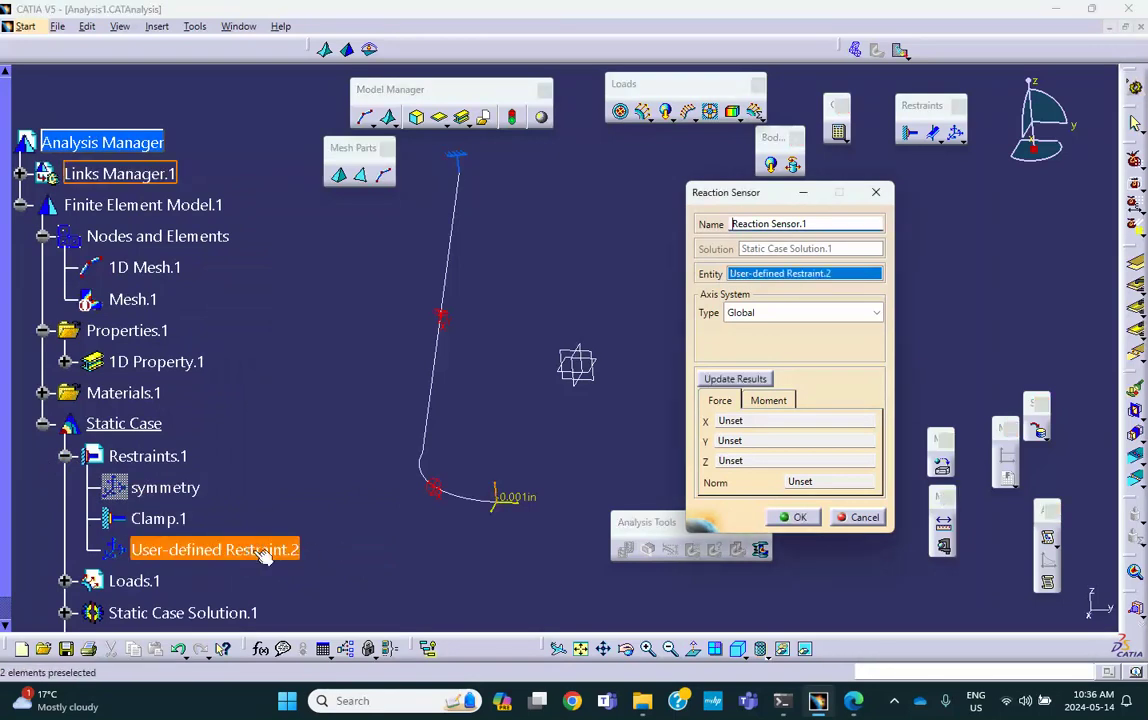
left_click(742, 379)
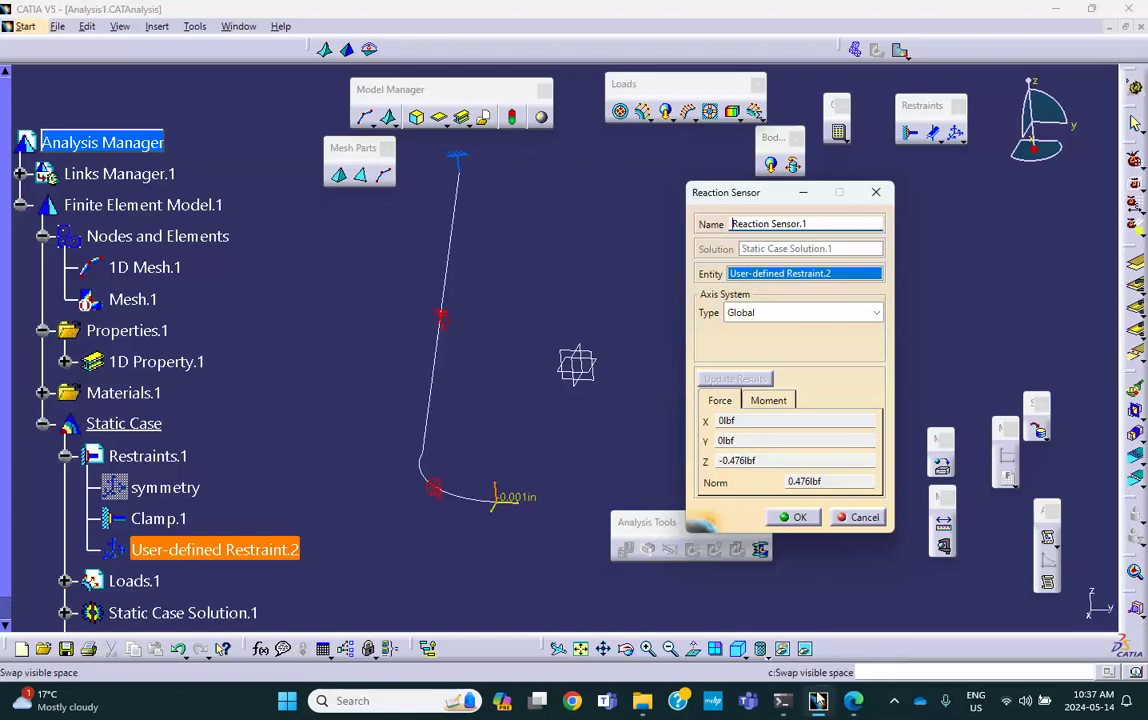
Bring up the lab PDF at the question asking for the force needed to cause the deformation
left_click(853, 703)
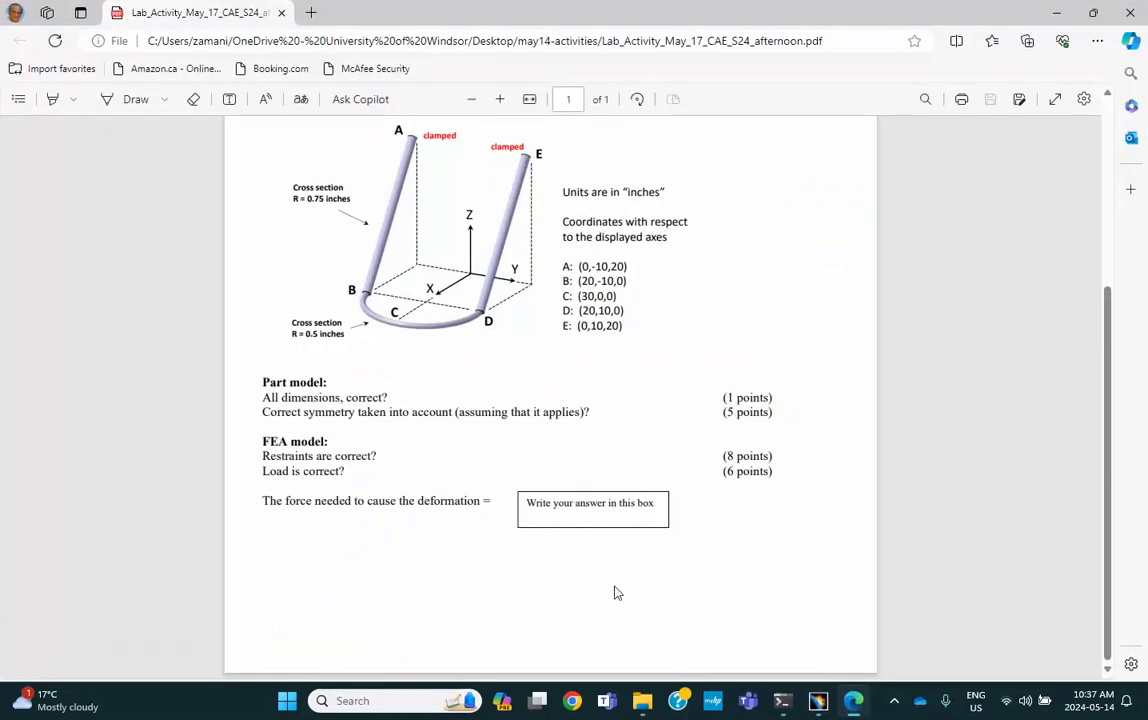
scroll(607, 402, "up", 3)
scroll(497, 515, "down", 3)
left_click(849, 698)
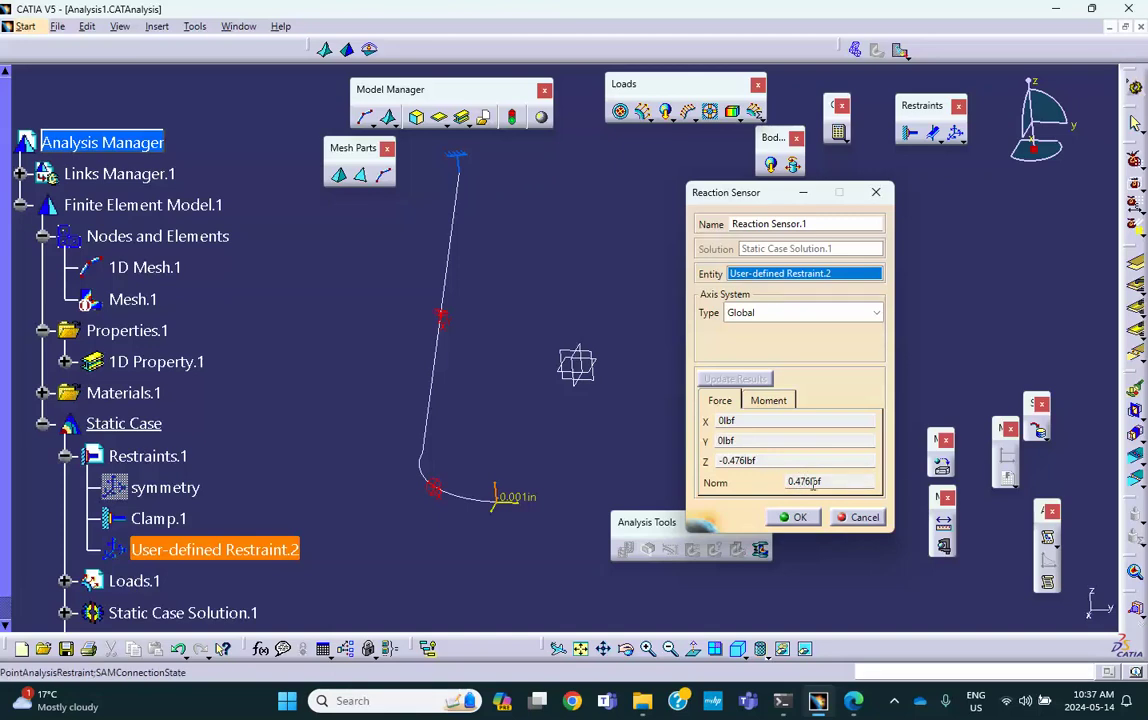
Glance at the lab PDF again, then minimize Edge to return to the 0.476lbf reaction sensor results
left_click(852, 700)
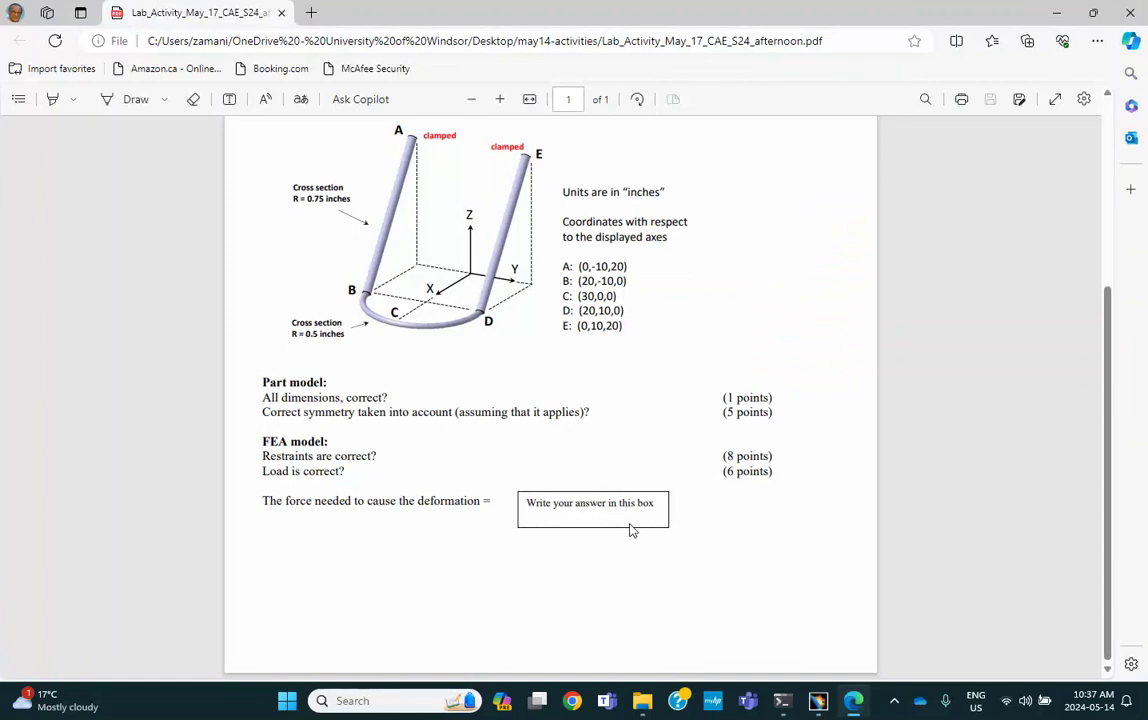
left_click(1052, 14)
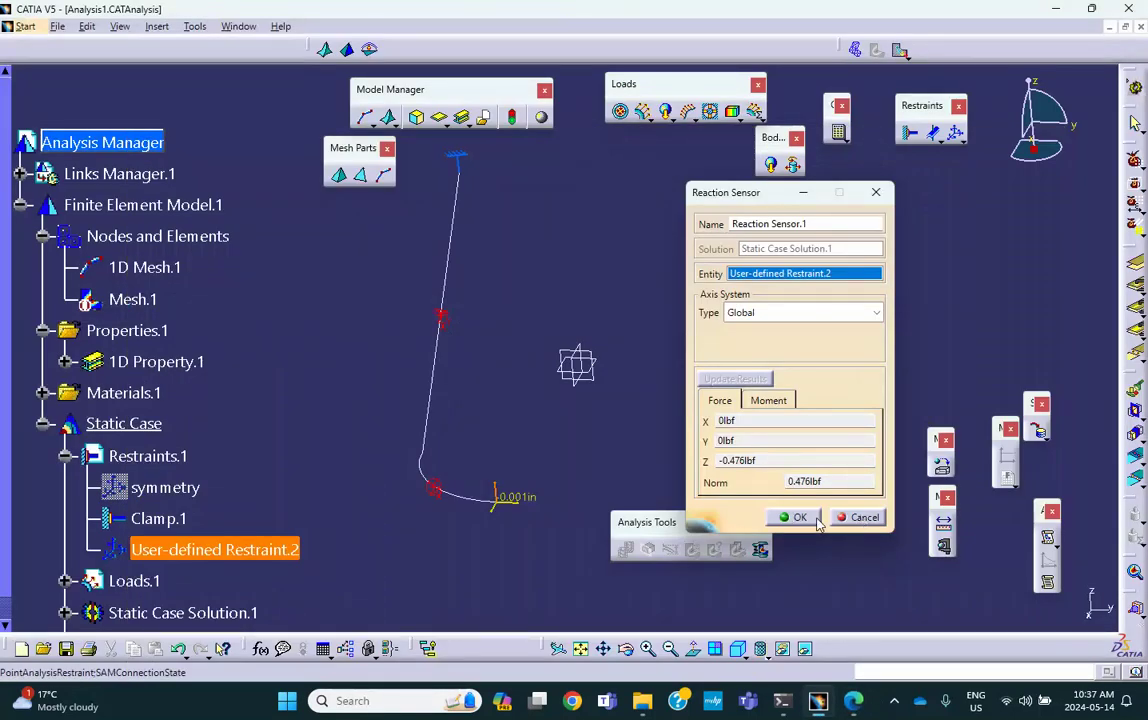
Create Reaction Sensor.1 and show it under Sensors.1 in the Analysis1 tree
left_click(815, 519)
scroll(38, 410, "down", 3)
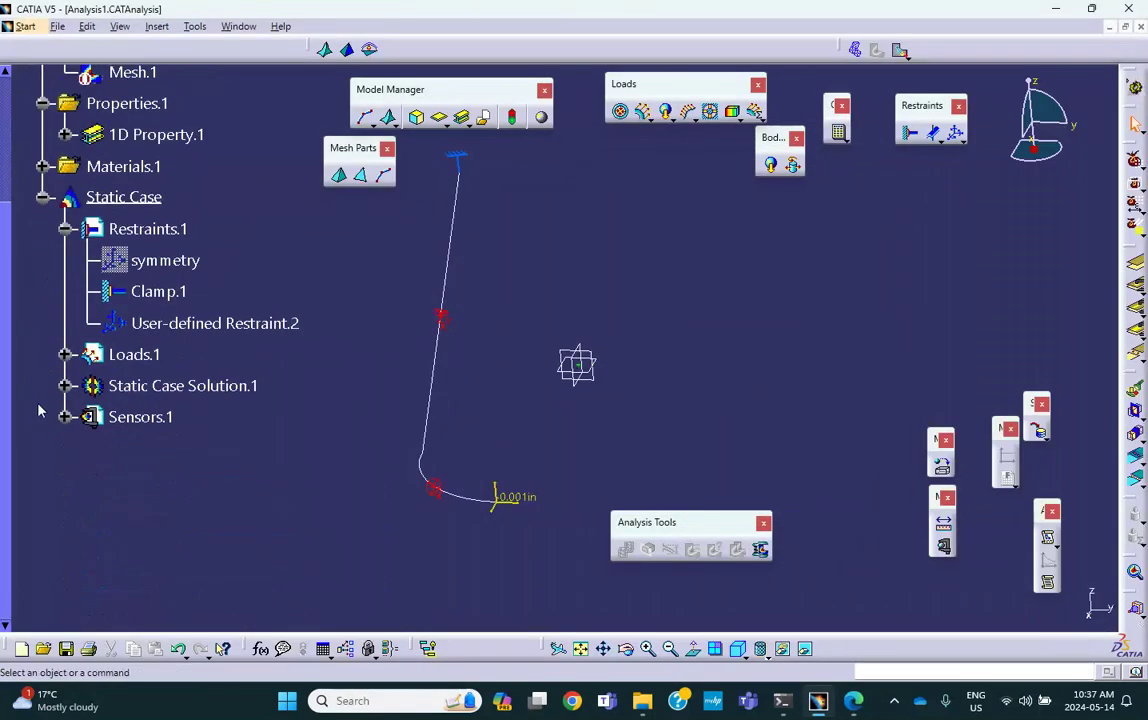
left_click(64, 417)
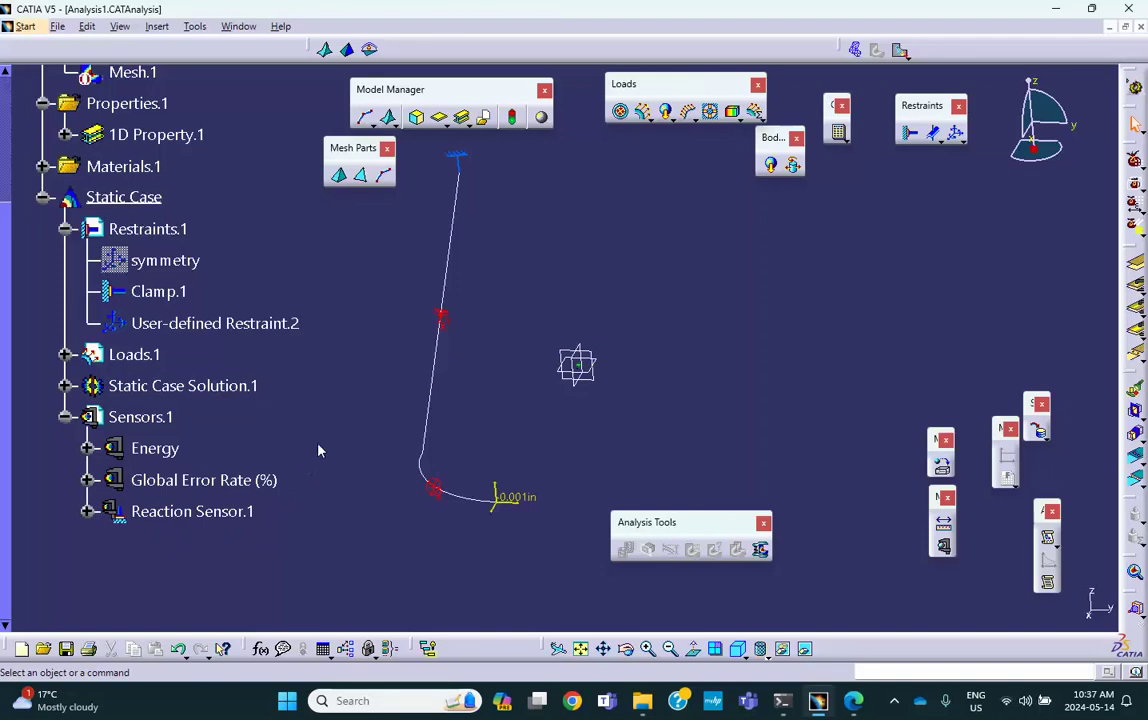
Save the analysis document, accepting the save warning
left_click(66, 648)
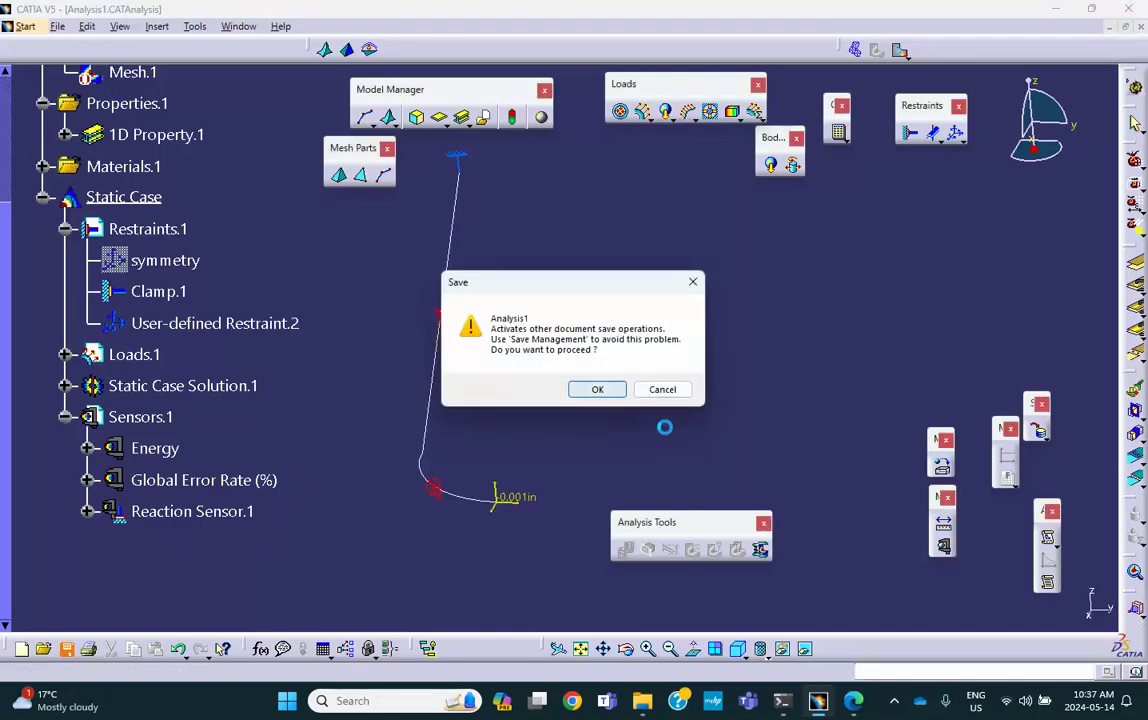
left_click(622, 392)
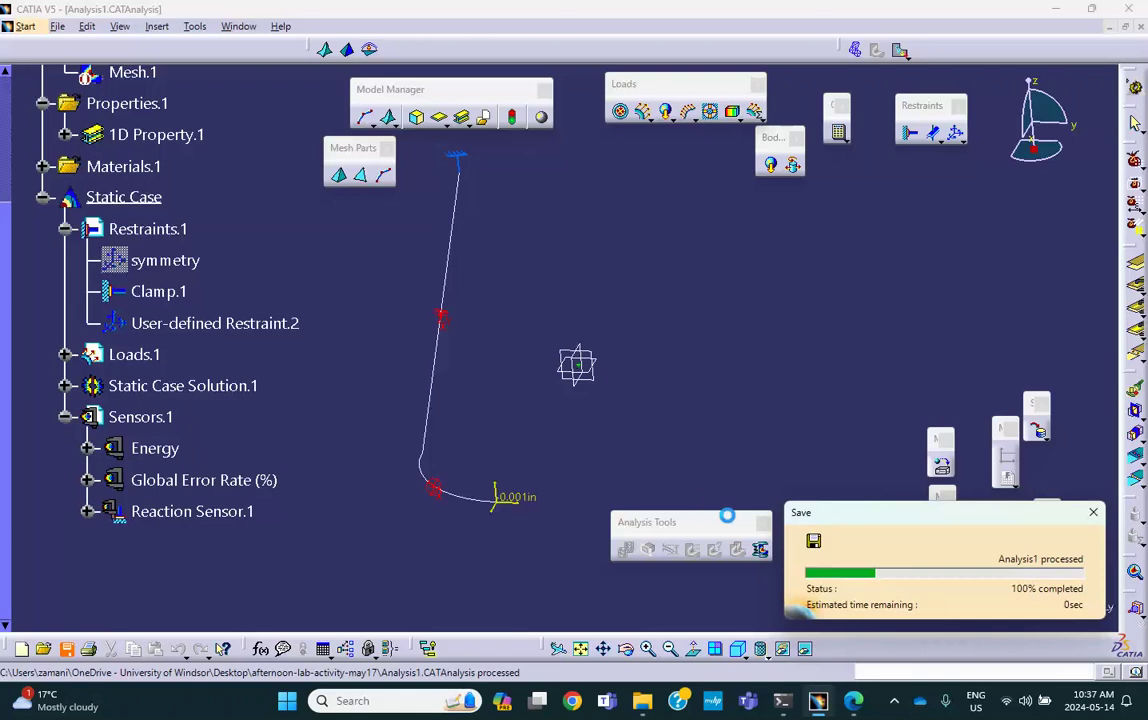
left_click(894, 700)
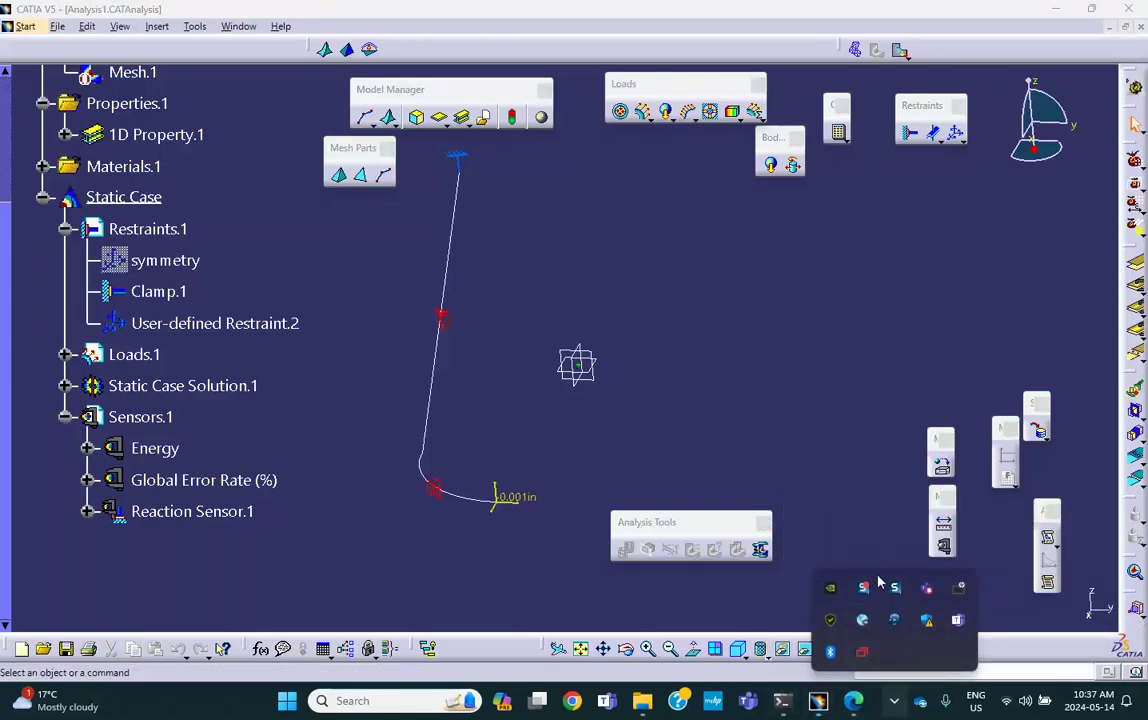